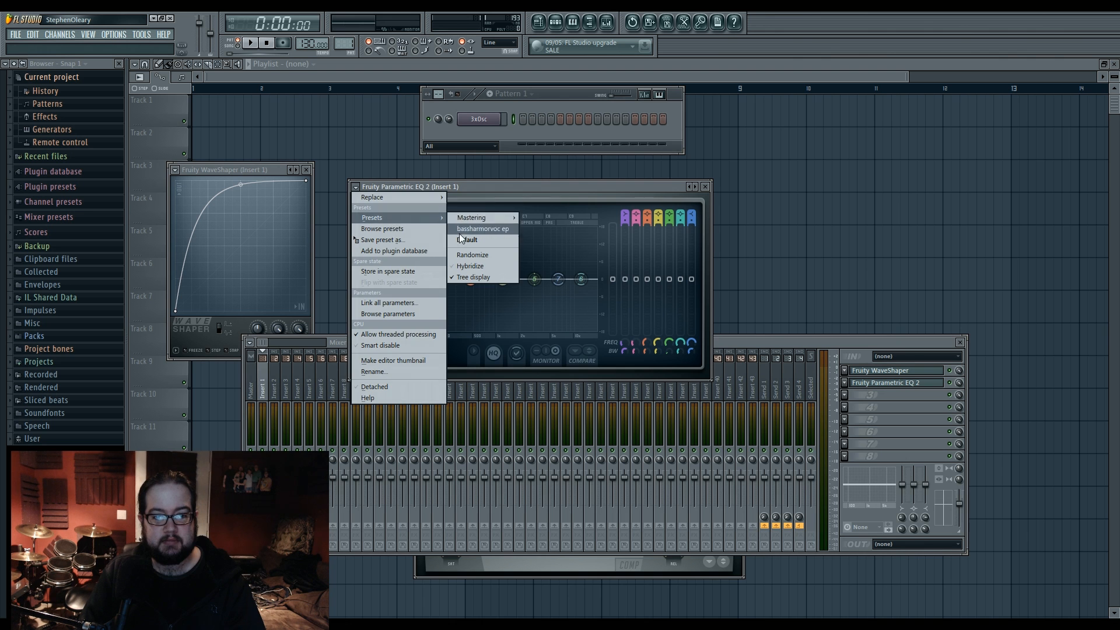
Load the Default preset in Fruity Parametric EQ 2 and arrange its window above the mixer
click(466, 240)
drag(513, 186, 538, 174)
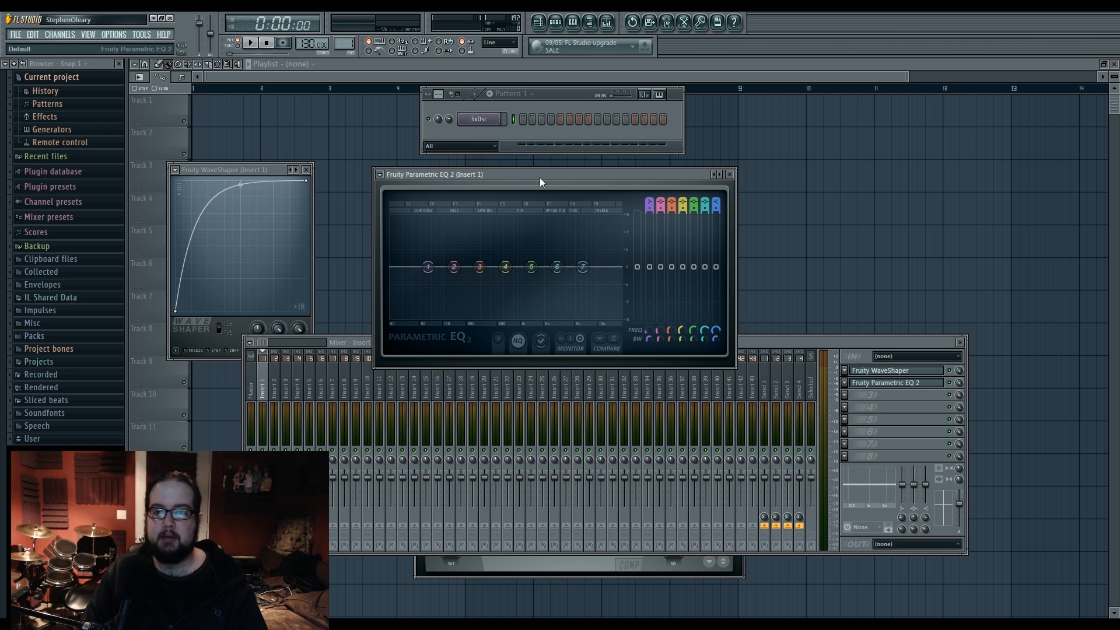
drag(544, 176, 520, 169)
mouse_move(742, 341)
mouse_down()
mouse_move(725, 370)
mouse_move(731, 344)
mouse_up()
drag(505, 167, 498, 149)
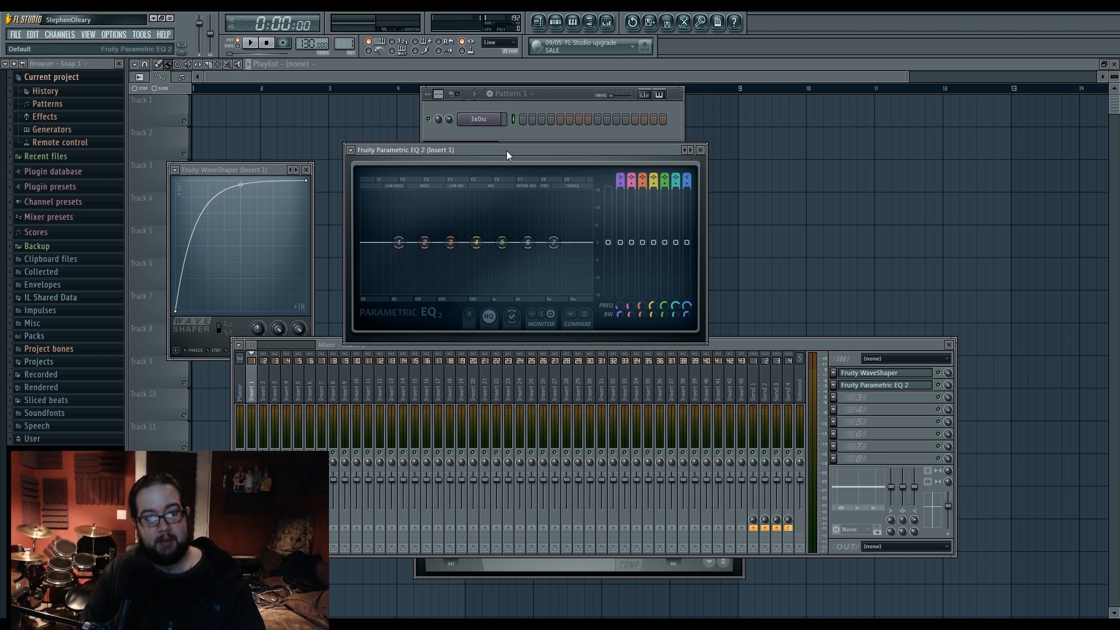
mouse_move(506, 150)
mouse_down()
mouse_move(510, 183)
mouse_move(509, 168)
mouse_up()
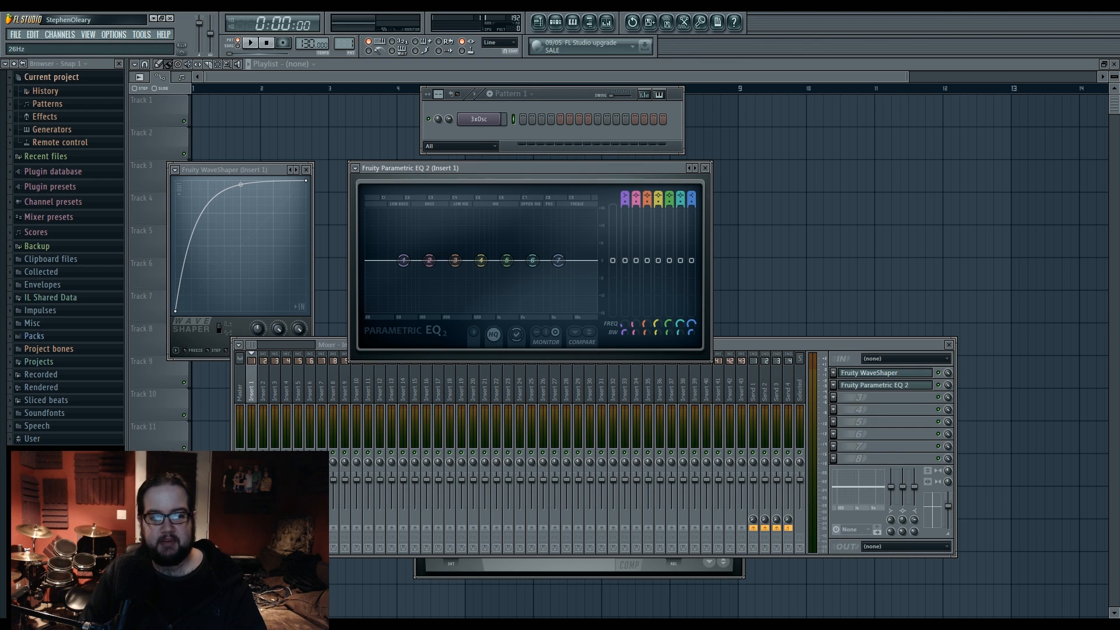
Add Fruity Parametric EQ to the effect list, load it in Insert 2's first slot, and place its window in the playlist's empty area
click(263, 385)
click(834, 374)
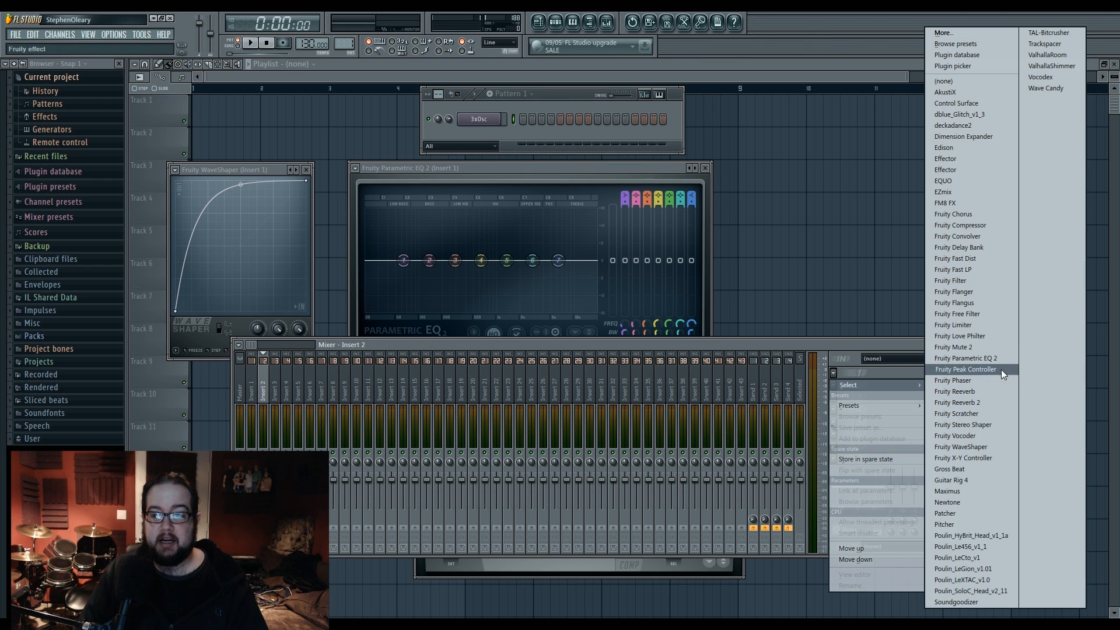
click(945, 33)
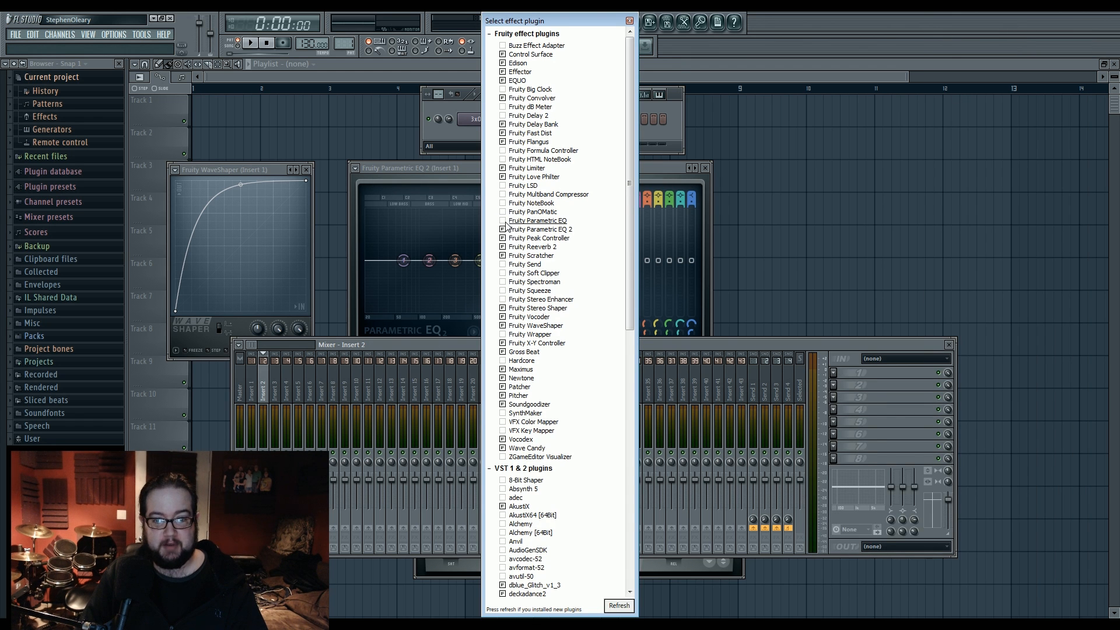
click(629, 20)
click(835, 373)
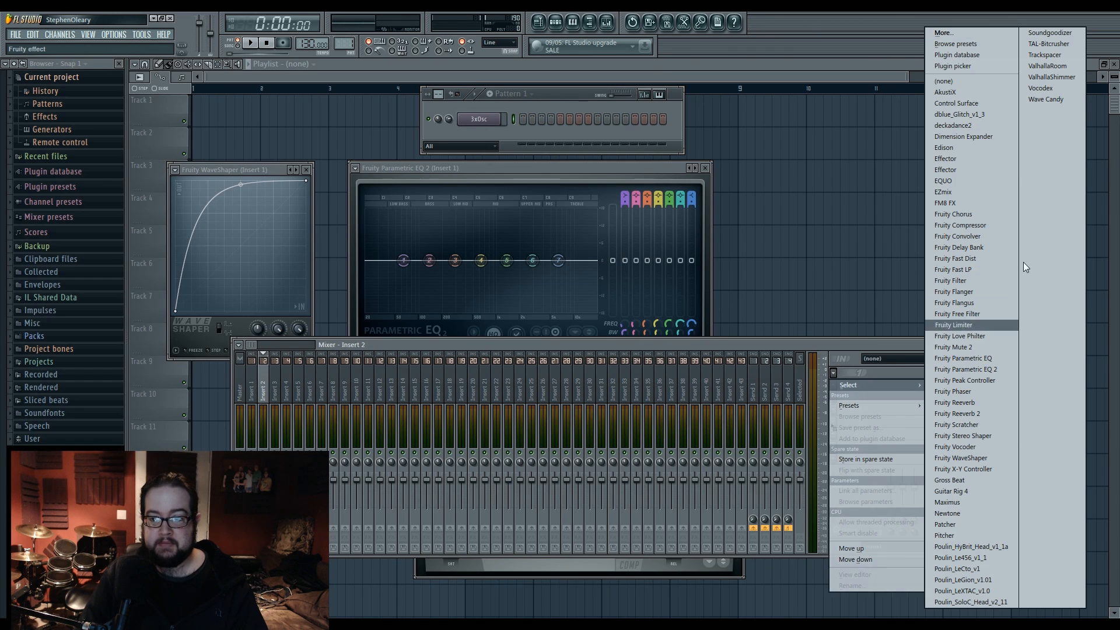
click(985, 359)
drag(209, 145, 863, 137)
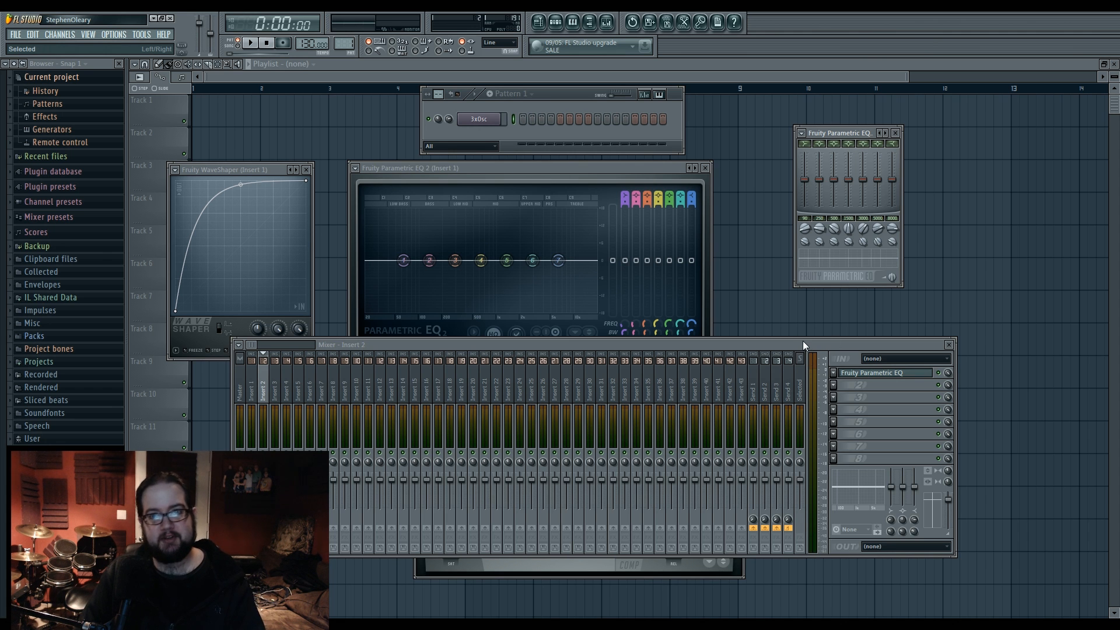
Move the mixer window up and select the empty Insert 7 track
drag(803, 342, 795, 350)
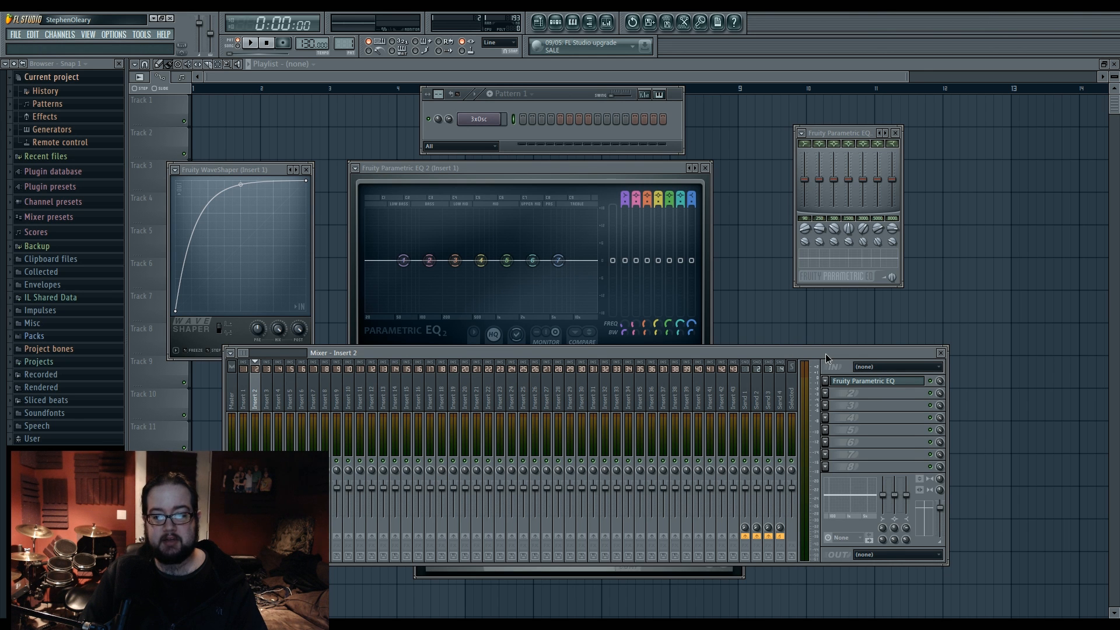
drag(825, 354, 809, 288)
click(359, 330)
click(346, 330)
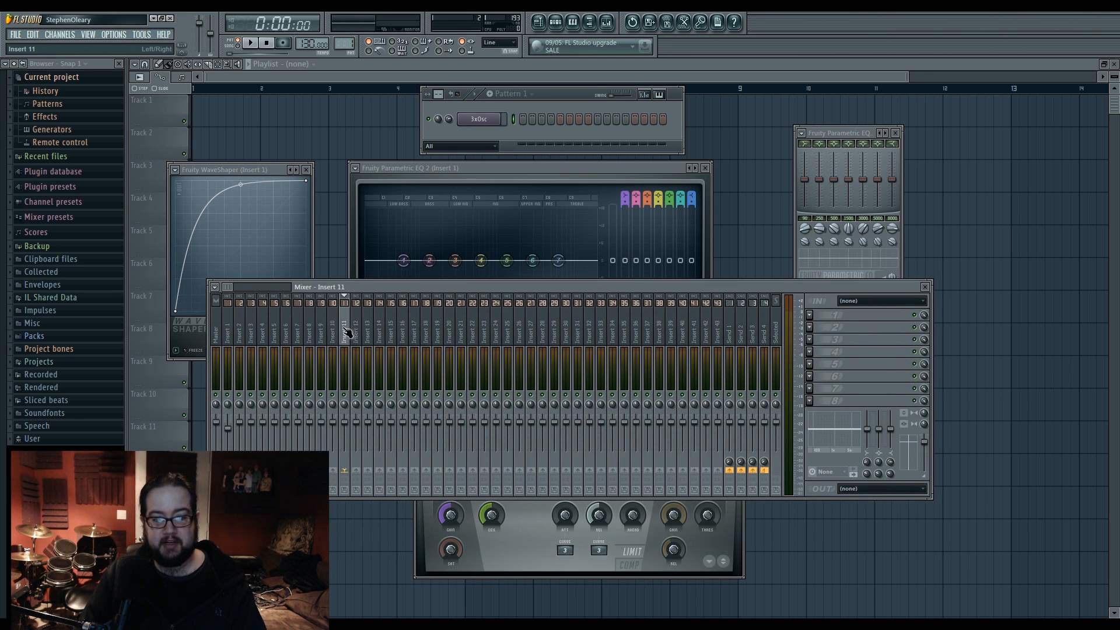
click(334, 330)
click(314, 331)
click(301, 330)
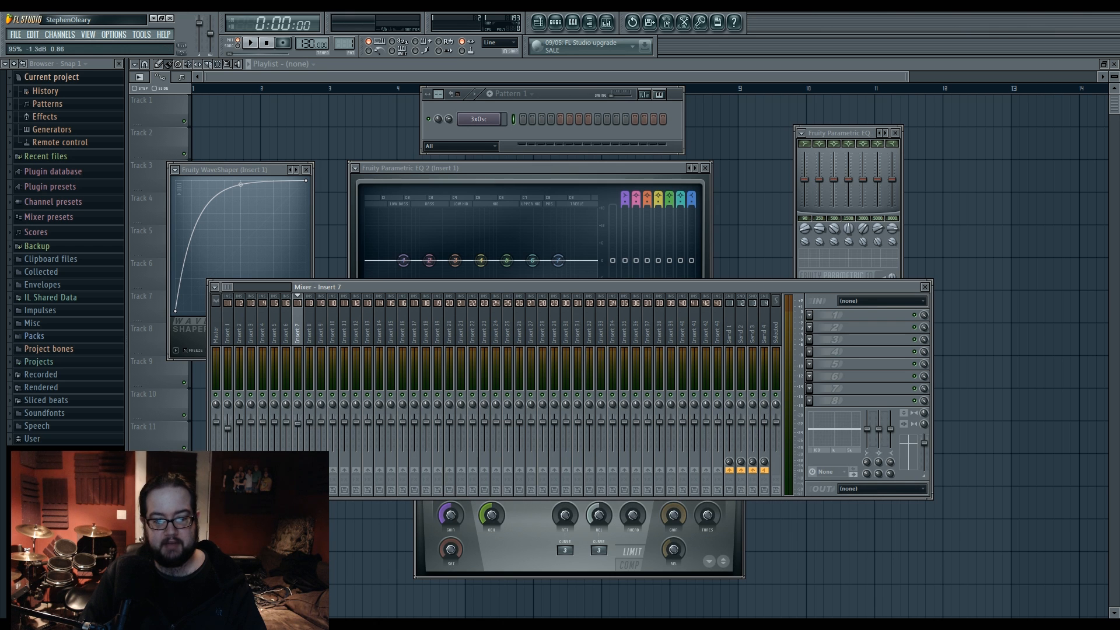
Try out the middle band of Insert 7's built-in EQ by varying its gain and frequency, and reset its gain to 0 dB
mouse_move(878, 429)
mouse_down()
mouse_move(879, 440)
mouse_move(879, 416)
mouse_move(878, 429)
mouse_move(890, 413)
mouse_move(881, 470)
mouse_move(881, 449)
mouse_up()
click(882, 429)
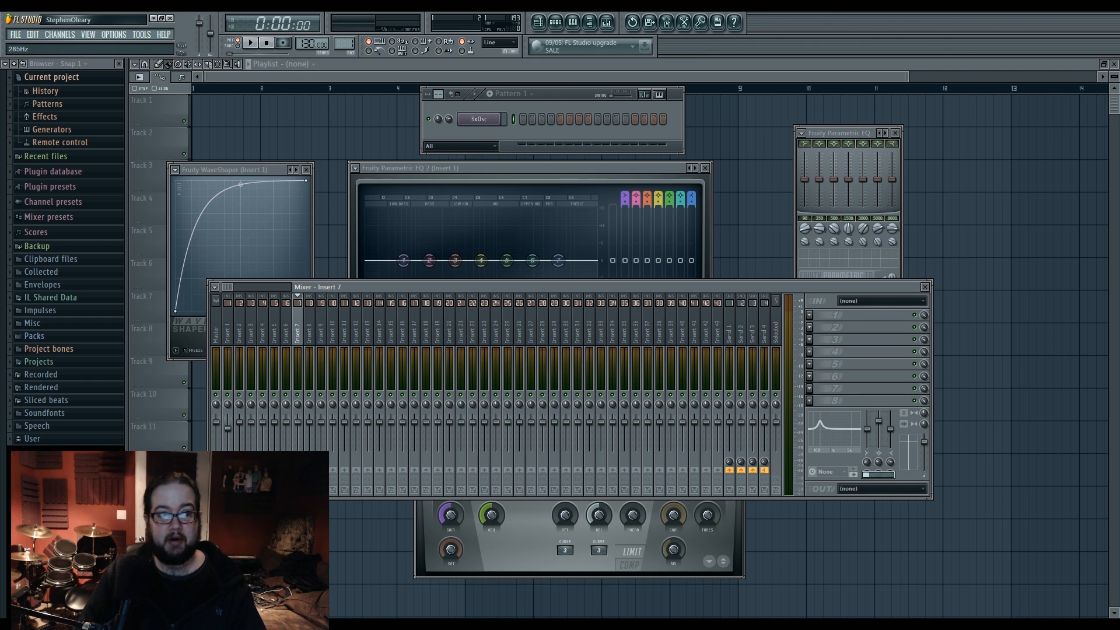
mouse_move(878, 462)
mouse_down()
mouse_move(879, 448)
mouse_move(879, 467)
mouse_up()
mouse_move(880, 427)
mouse_down()
mouse_move(881, 416)
mouse_move(881, 429)
mouse_up()
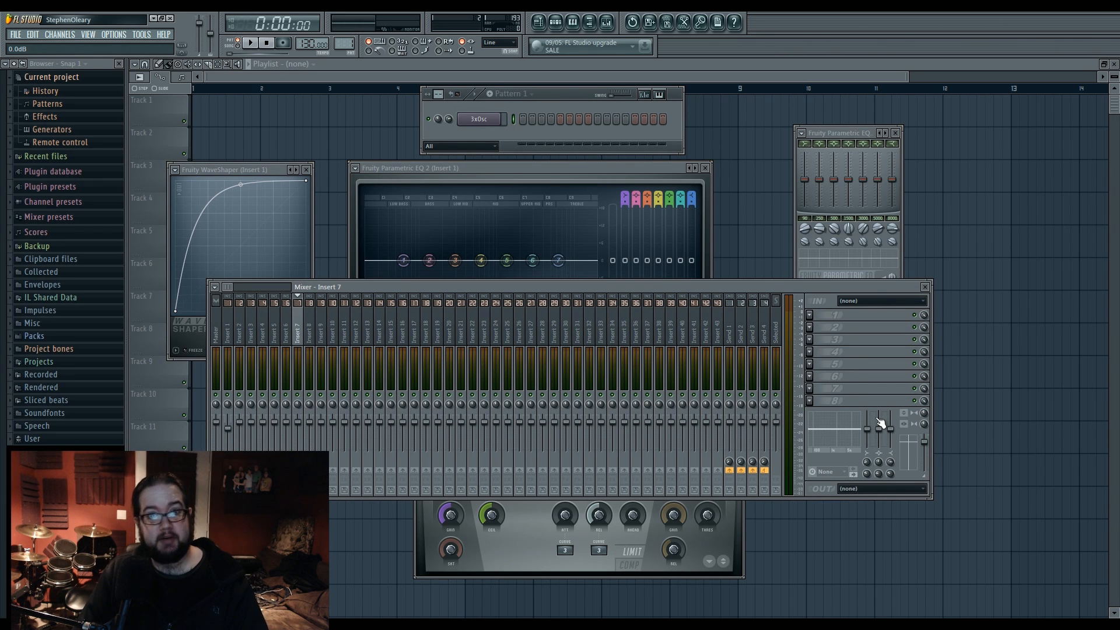
Arrange the Fruity Parametric EQ and Insert 1's Fruity Parametric EQ 2 windows side by side above the mixer
drag(840, 133, 774, 126)
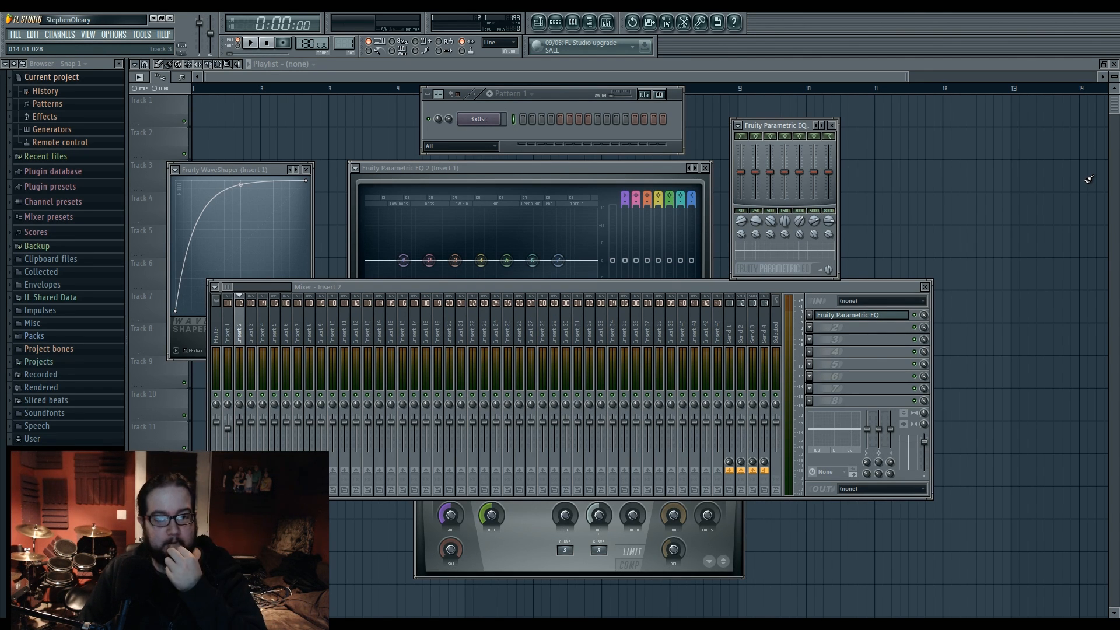
drag(601, 168, 589, 132)
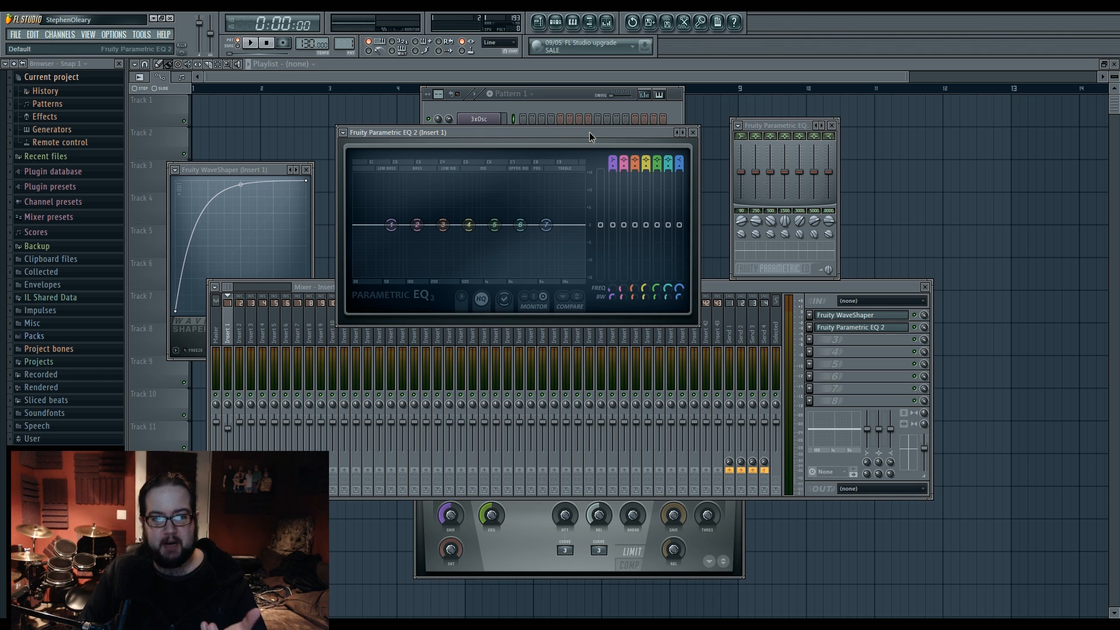
drag(590, 132, 588, 123)
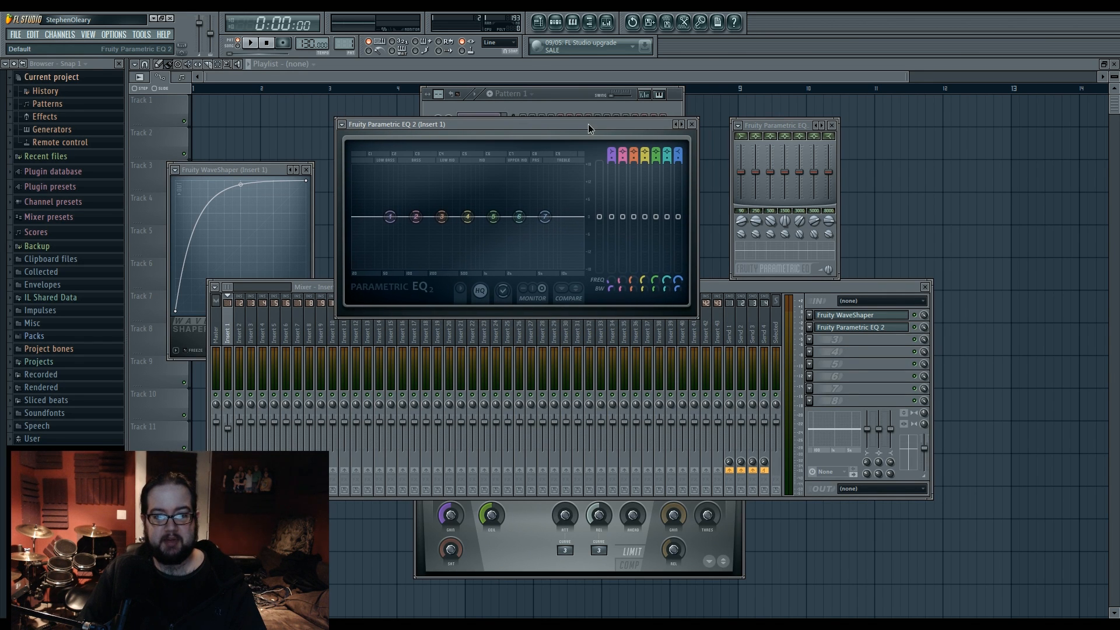
drag(459, 129, 455, 137)
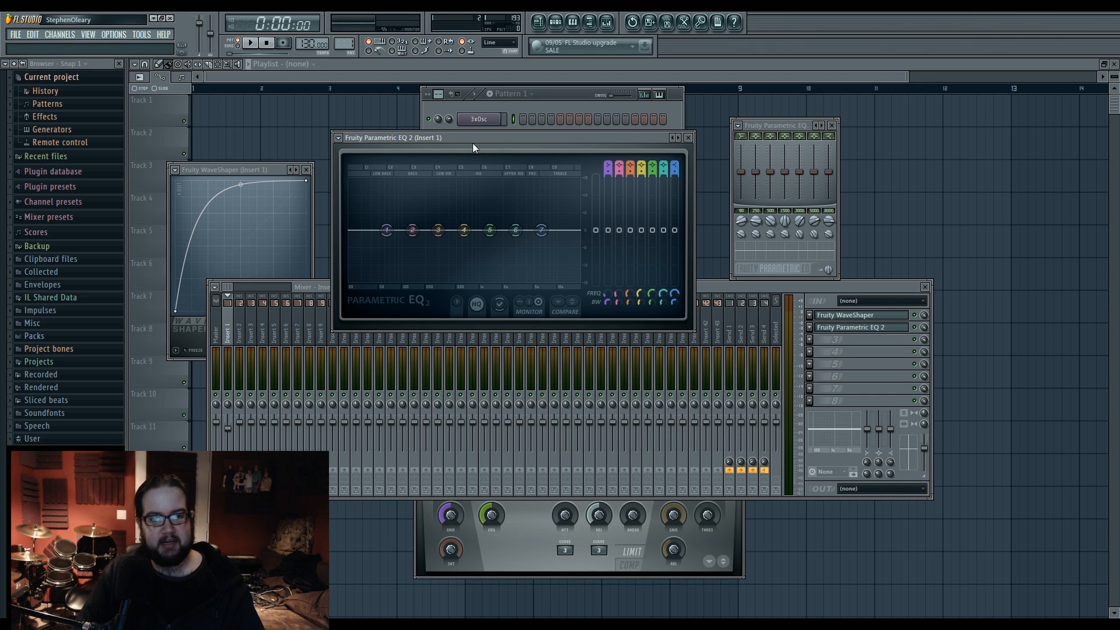
Play single notes on the 3xOsc to examine their frequencies in the Parametric EQ 2 spectrum, and inspect band 5
key(c)
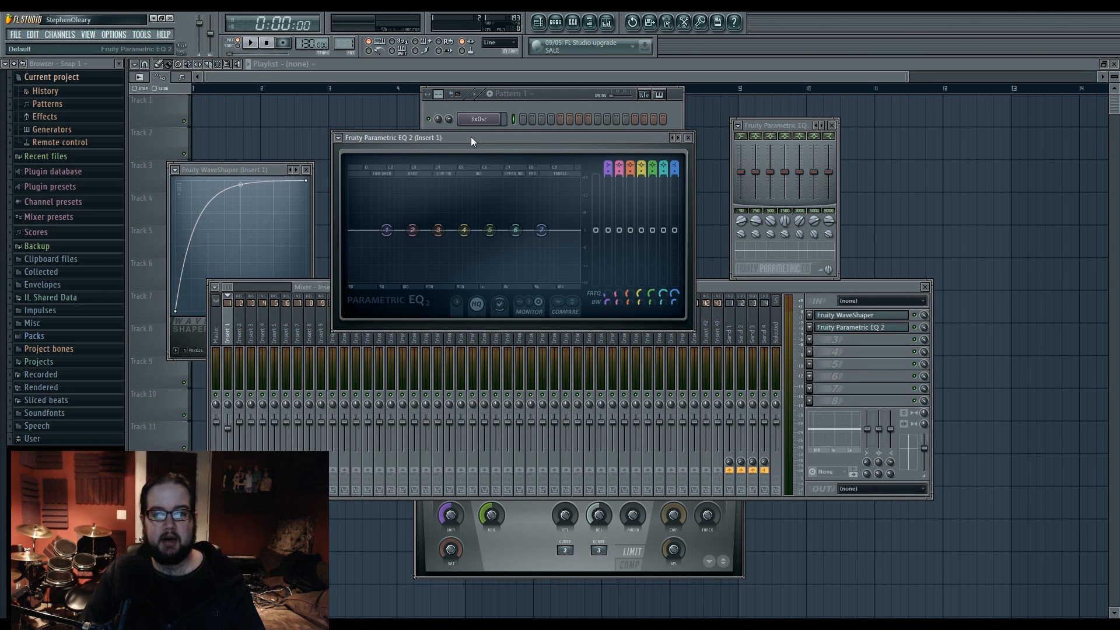
drag(476, 137, 476, 136)
key(v)
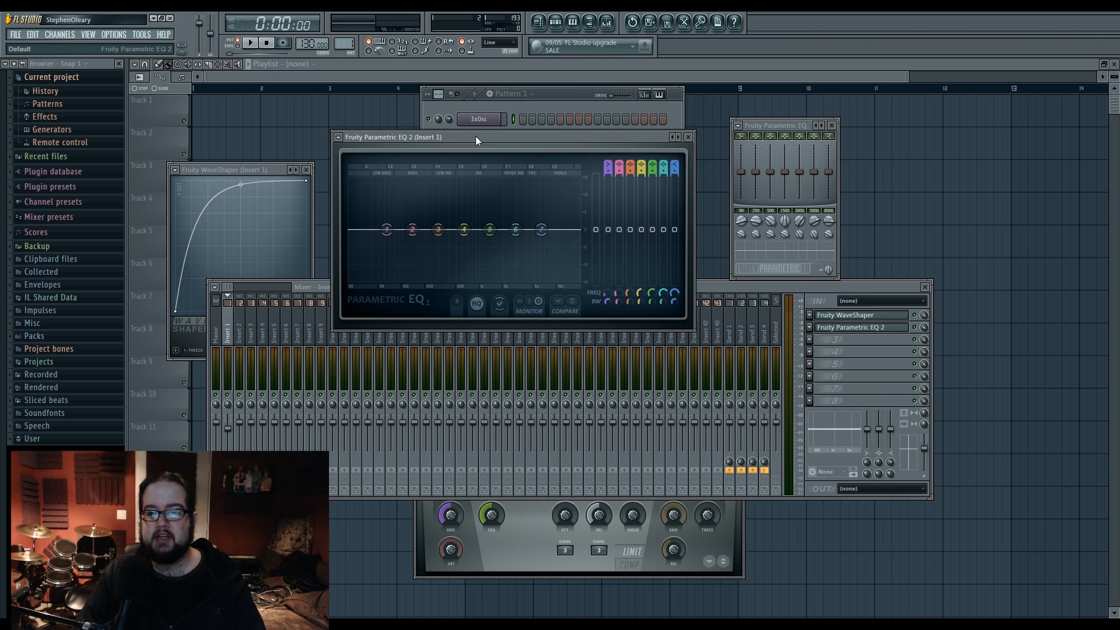
mouse_move(475, 135)
mouse_down()
mouse_move(477, 148)
mouse_move(474, 136)
mouse_up()
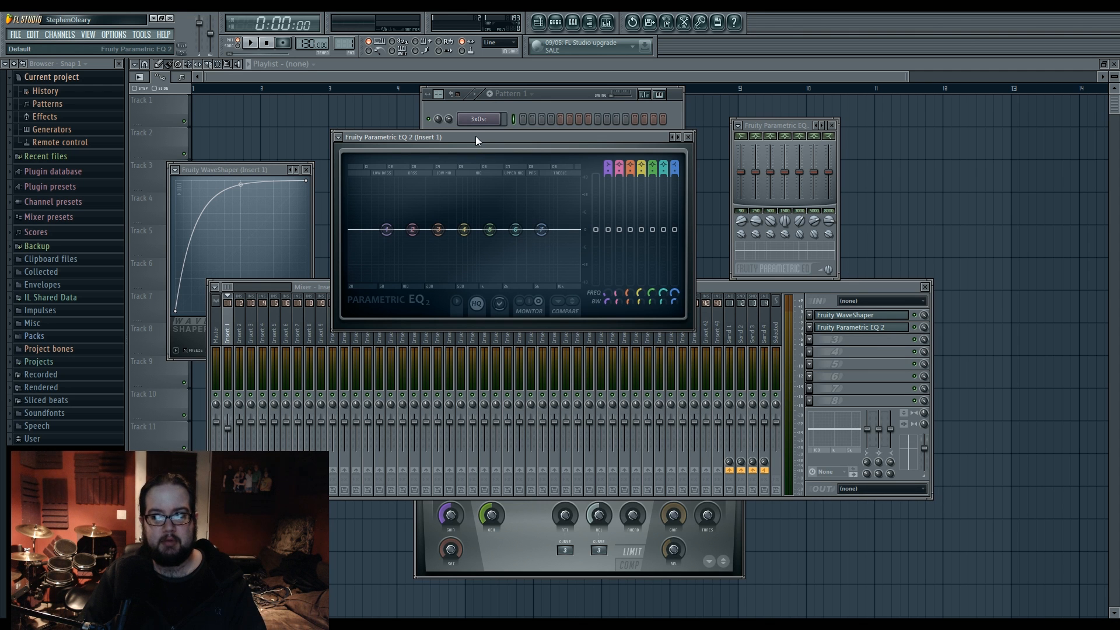
key(e)
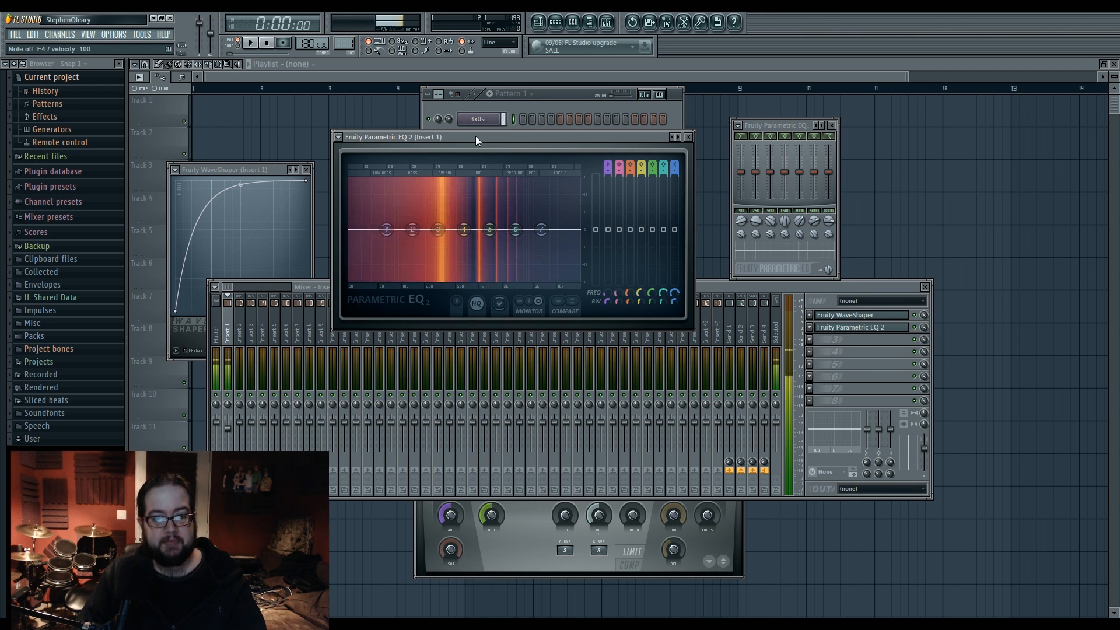
key(e)
key(y)
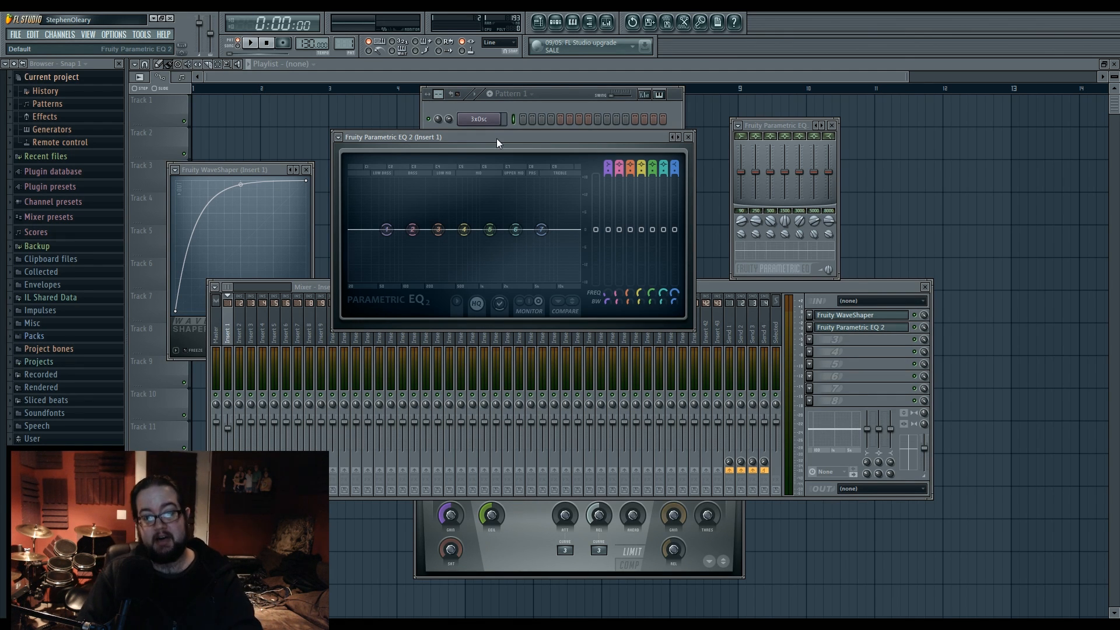
key(b)
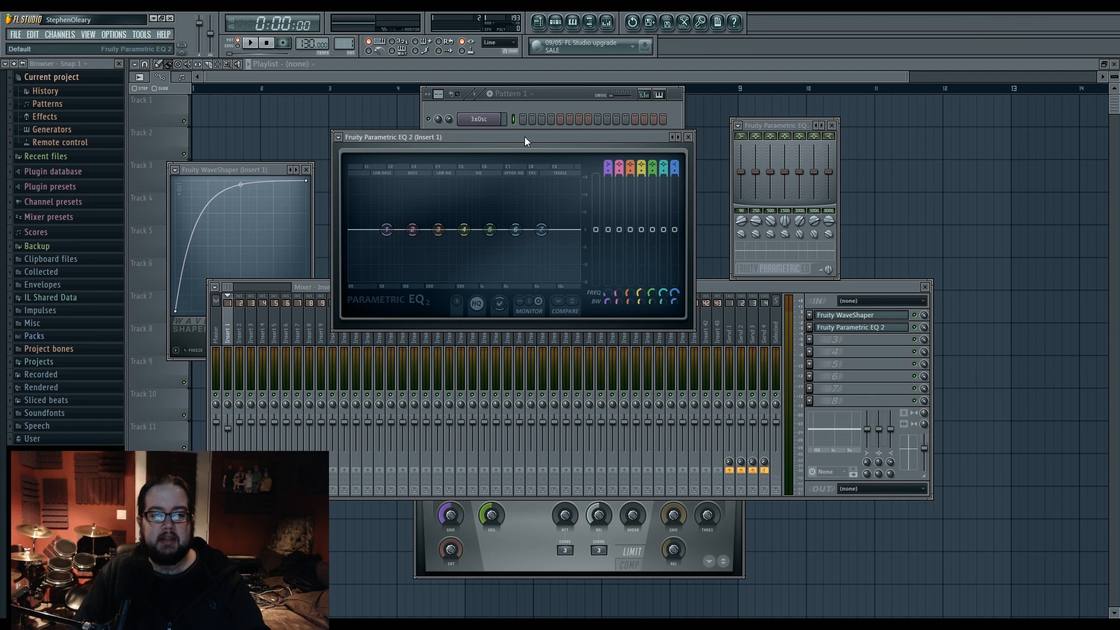
key(n)
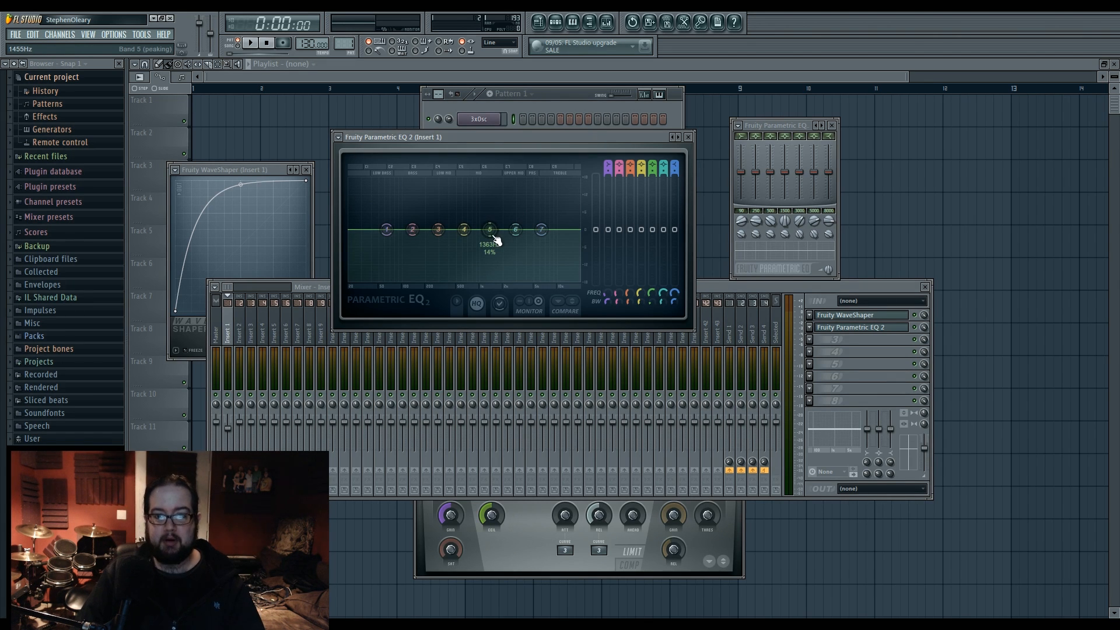
mouse_move(496, 240)
mouse_down()
mouse_move(495, 274)
mouse_move(453, 272)
mouse_move(521, 271)
mouse_move(484, 272)
mouse_move(490, 230)
mouse_up()
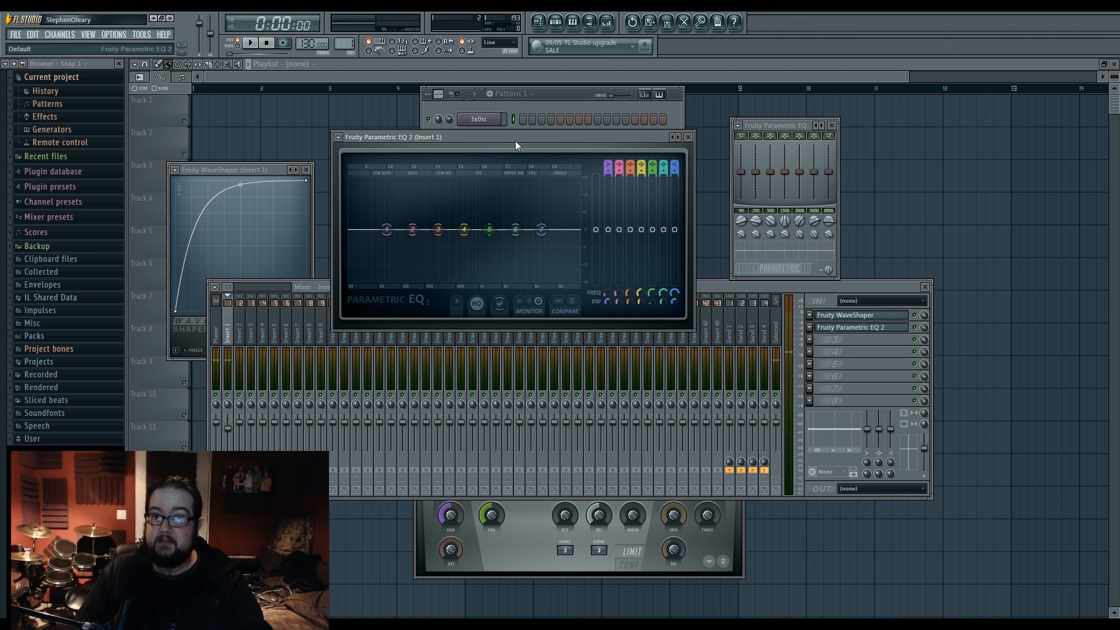
Play higher notes such as B5 and C6 and compare where their fundamentals and harmonics fall on the EQ spectrum
key(h)
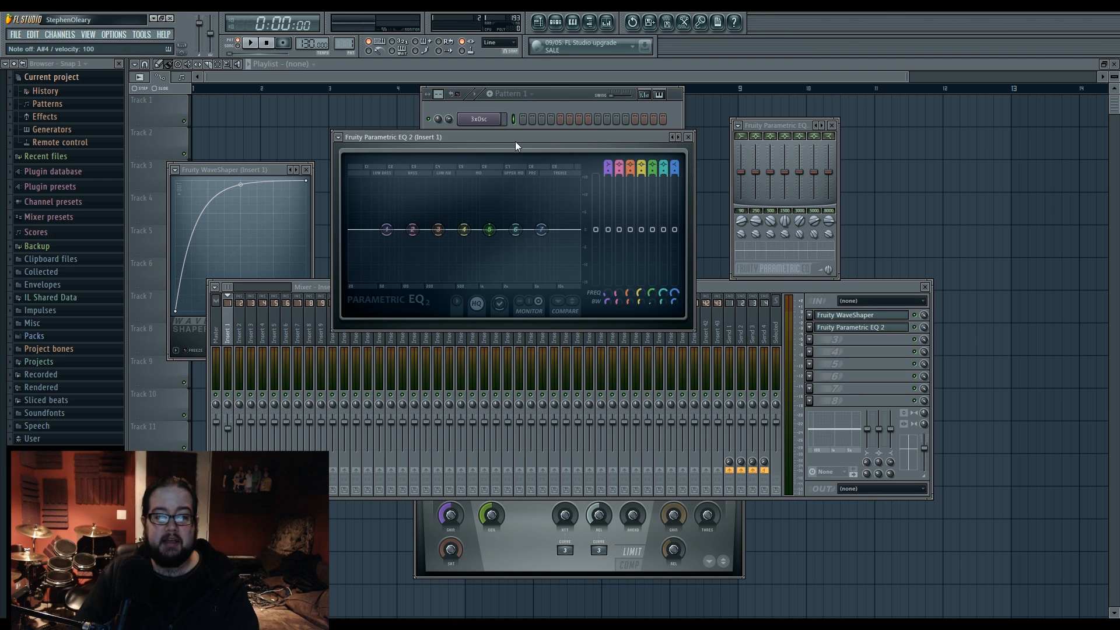
key(j)
key(u)
key(u)
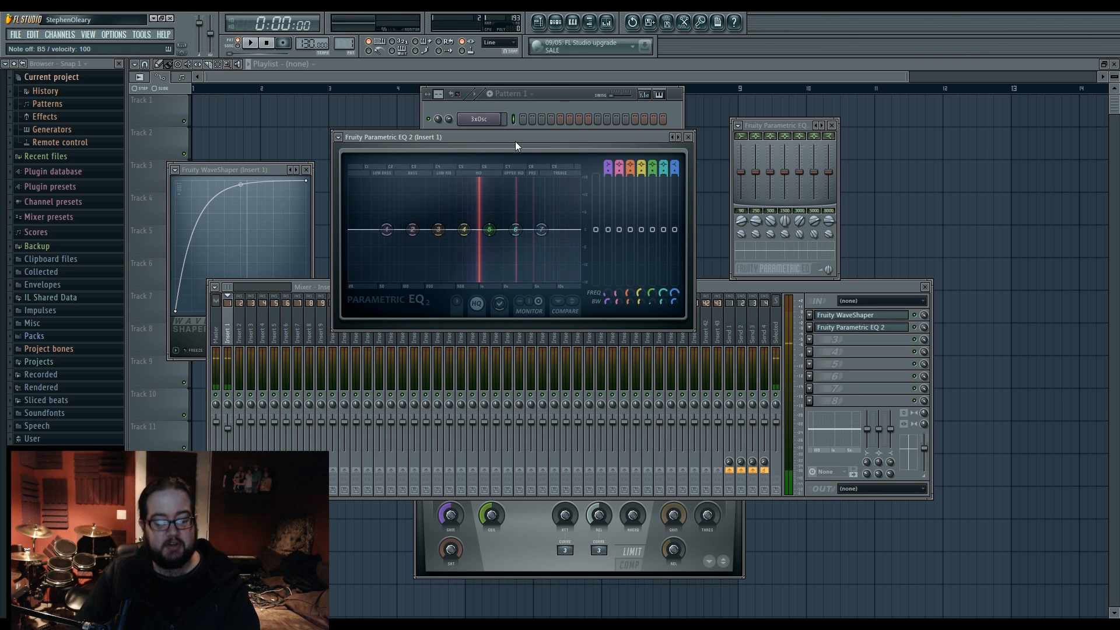
key(u)
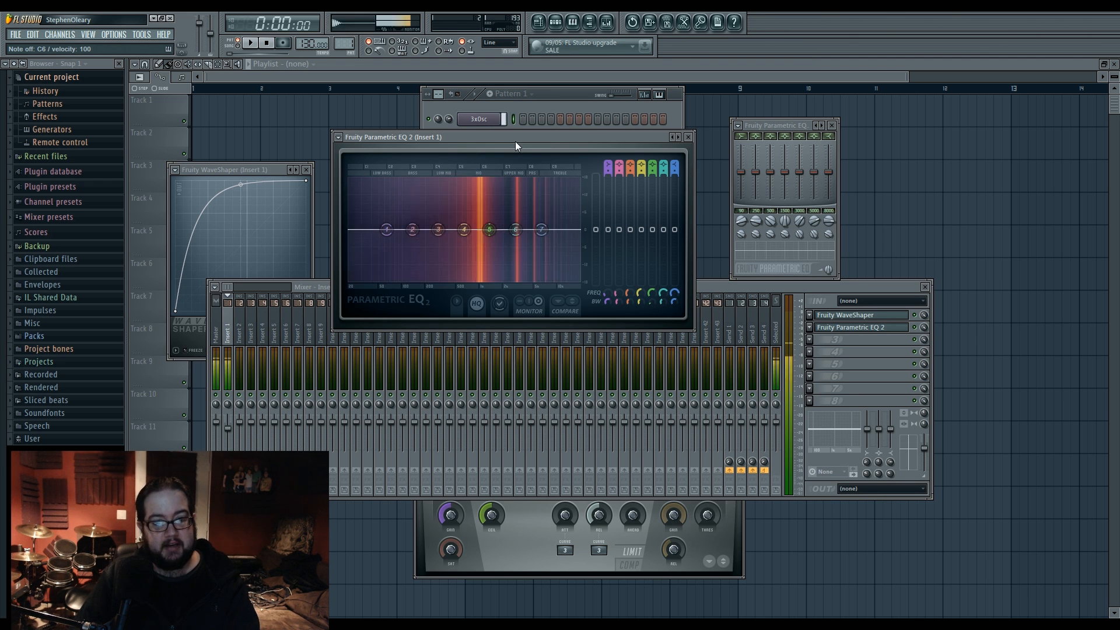
key(u)
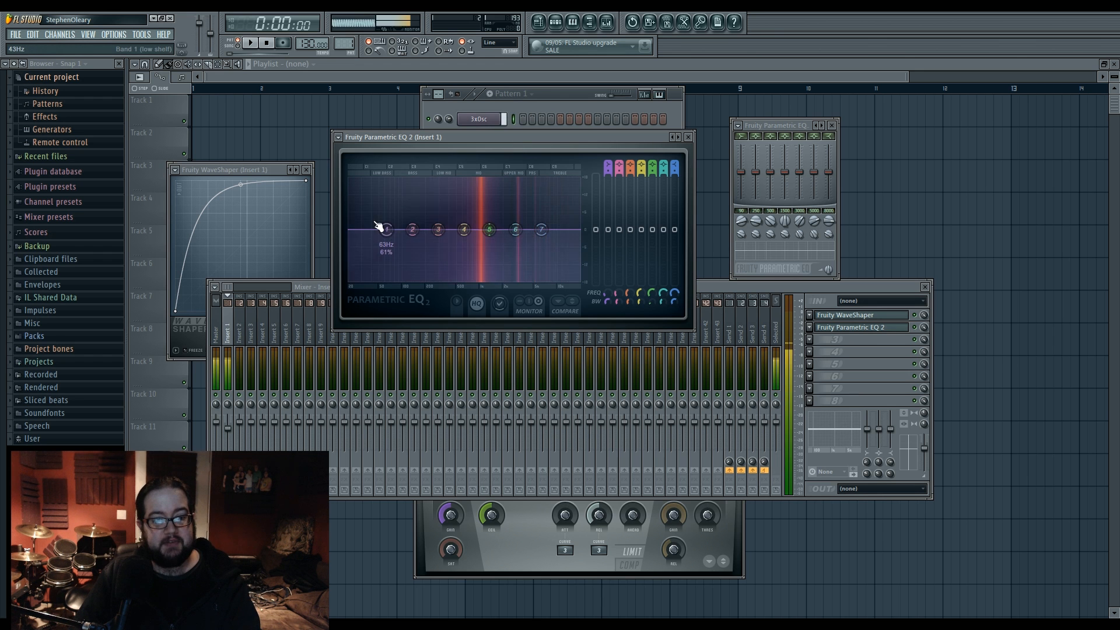
key(u)
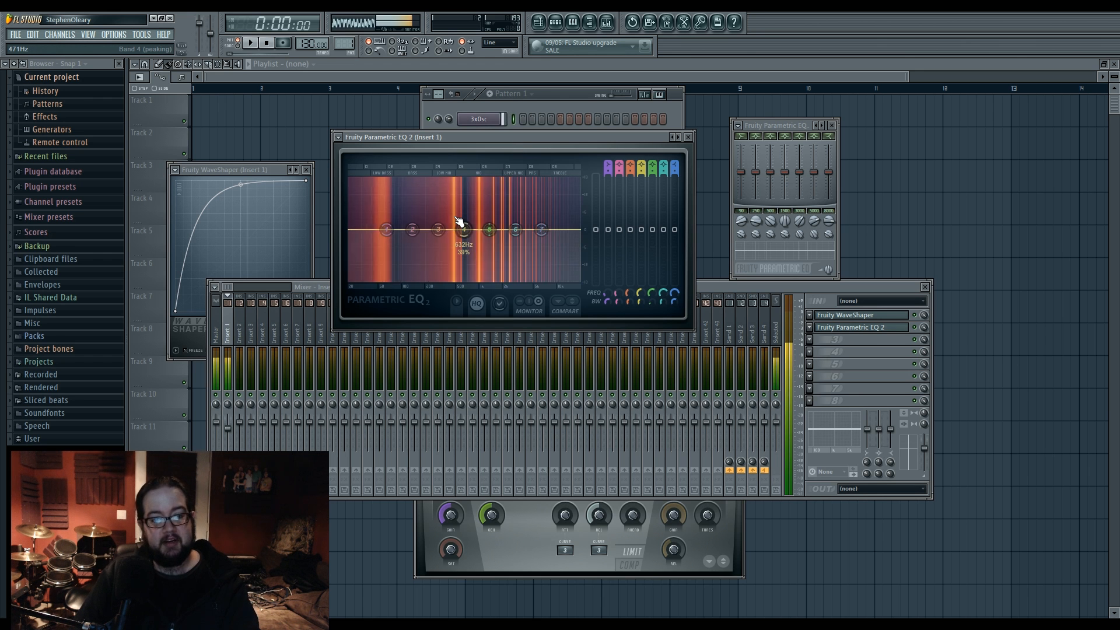
key(u)
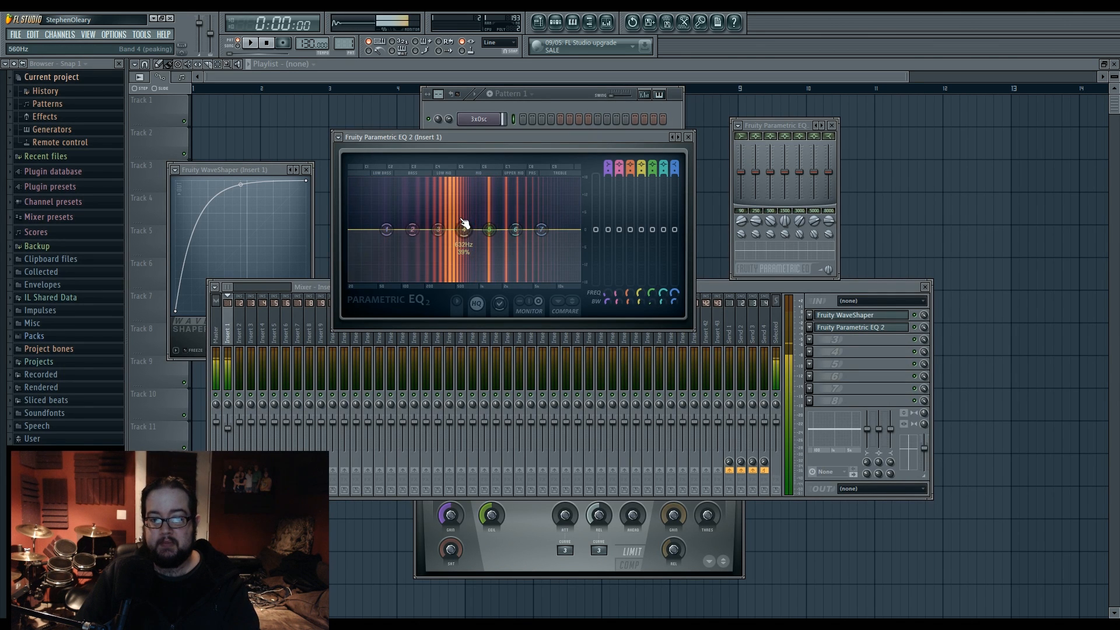
key(u)
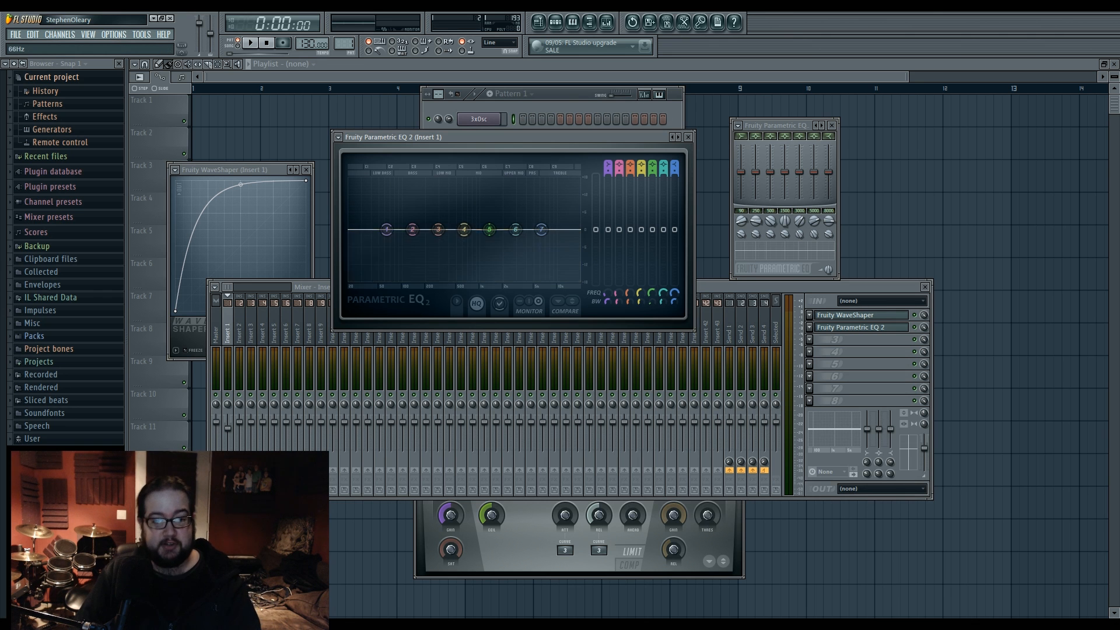
Pull band 1 of Parametric EQ 2 down to its lowest gain and sweep its frequency up into the mids, cutting the lows
drag(387, 229, 410, 280)
drag(446, 136, 450, 174)
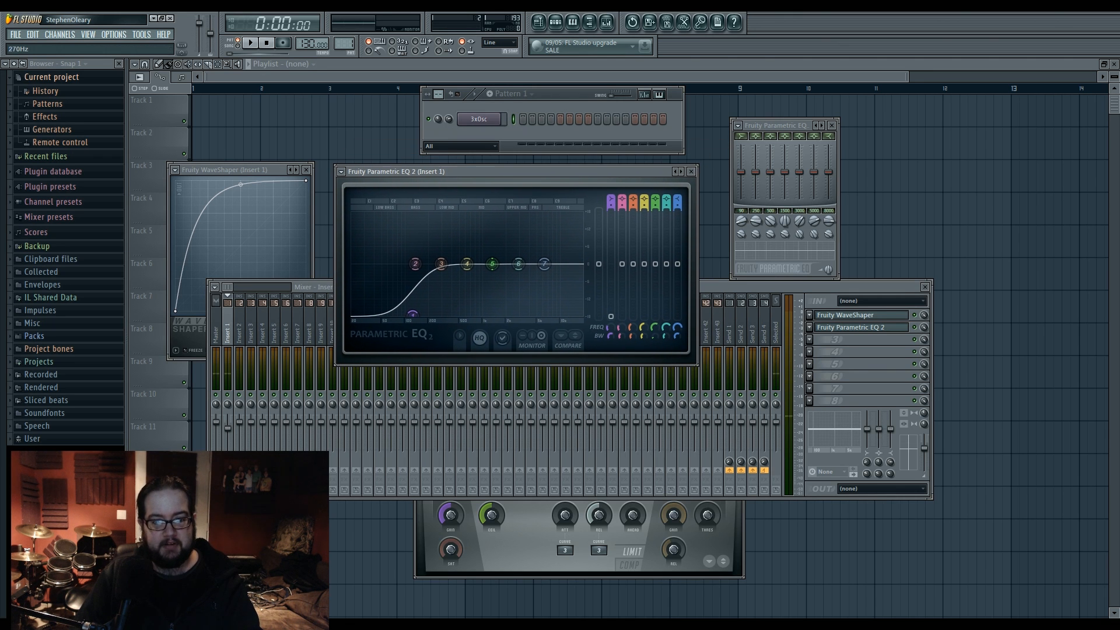
mouse_move(423, 315)
mouse_down()
mouse_move(580, 314)
mouse_move(413, 323)
mouse_up()
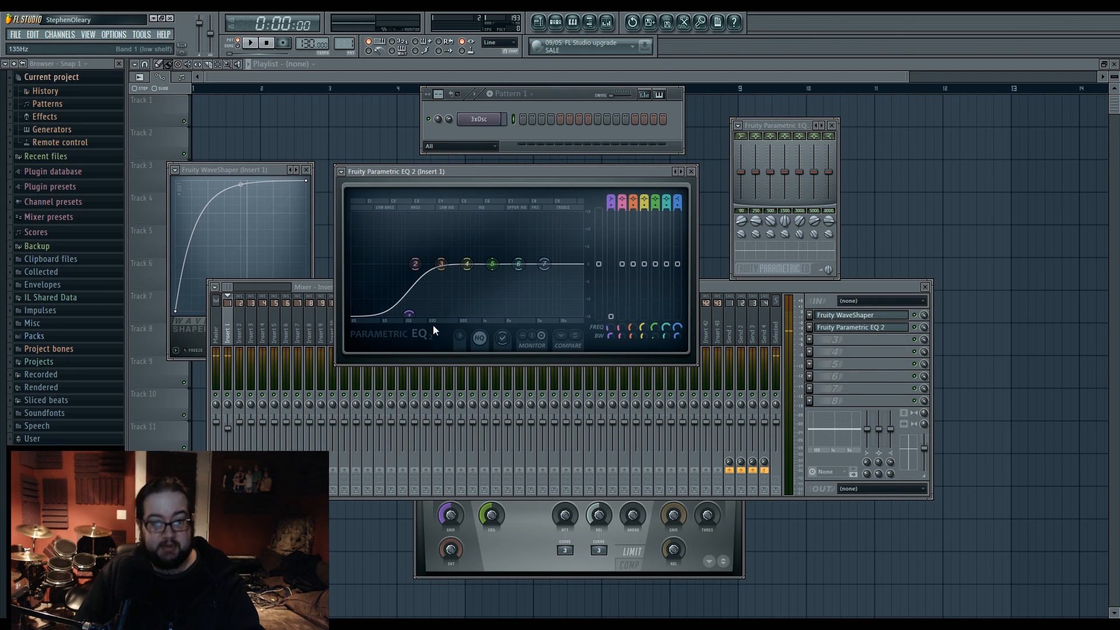
click(410, 319)
drag(410, 318, 481, 319)
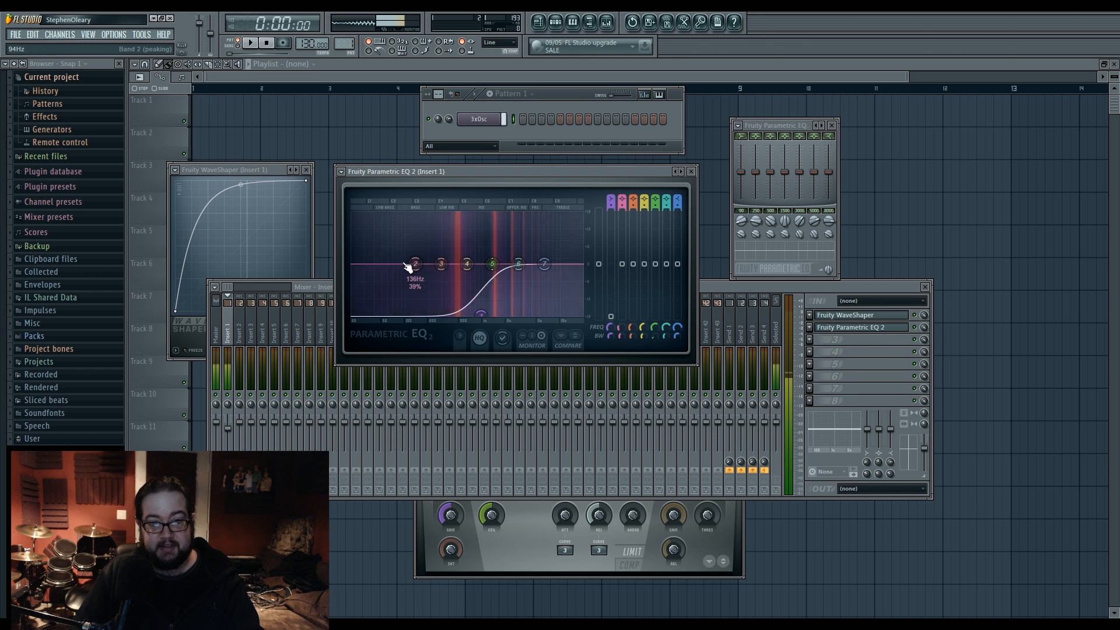
Pull bands 2 to 6 of Parametric EQ 2 well below 0 dB to deepen the low and mid cut
drag(415, 264, 448, 299)
drag(467, 264, 463, 296)
drag(519, 264, 415, 291)
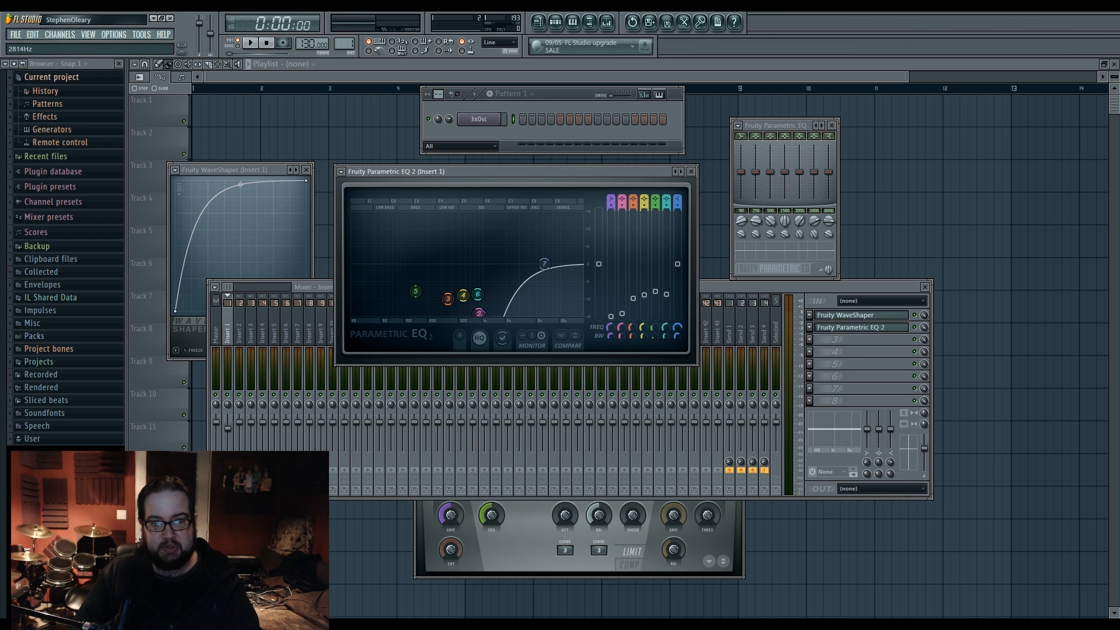
Reset all Parametric EQ 2 bands to flat and play a note on the 3xOsc to view its harmonics in the spectrum
click(575, 335)
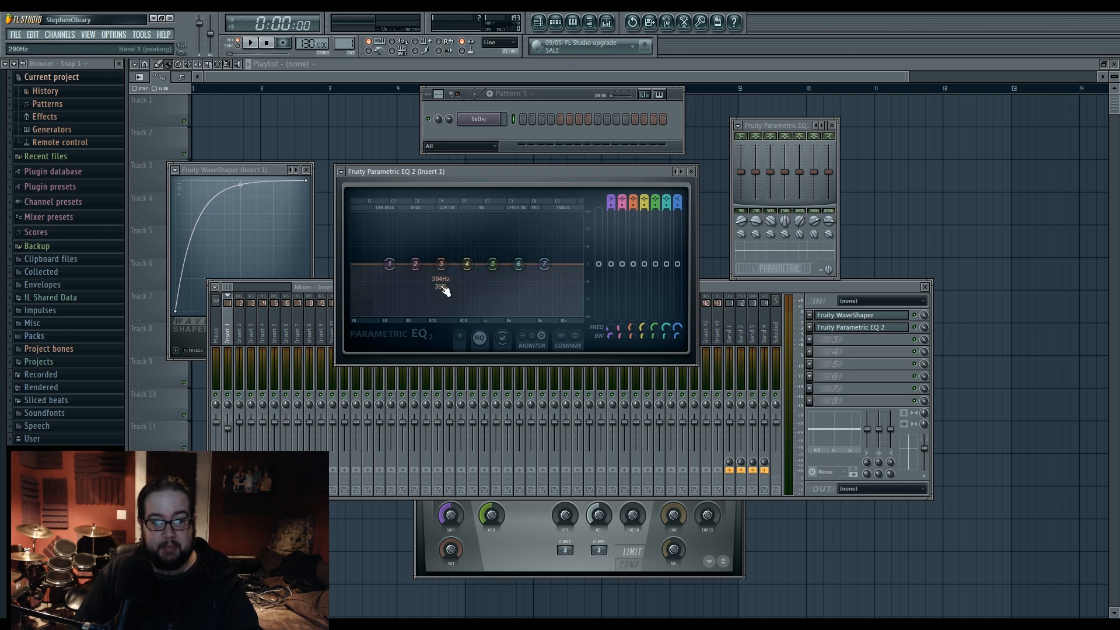
key(space)
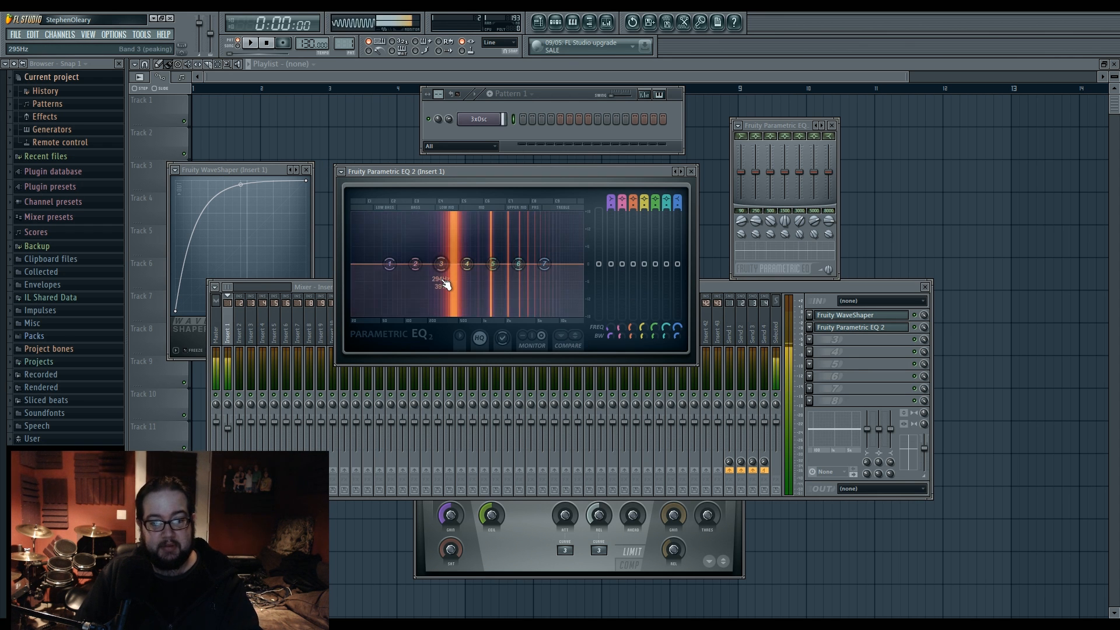
key(space)
Cut the lows with band 1's low shelf and the highs with band 7's high shelf, and bring both back near 0 dB
drag(389, 263, 443, 264)
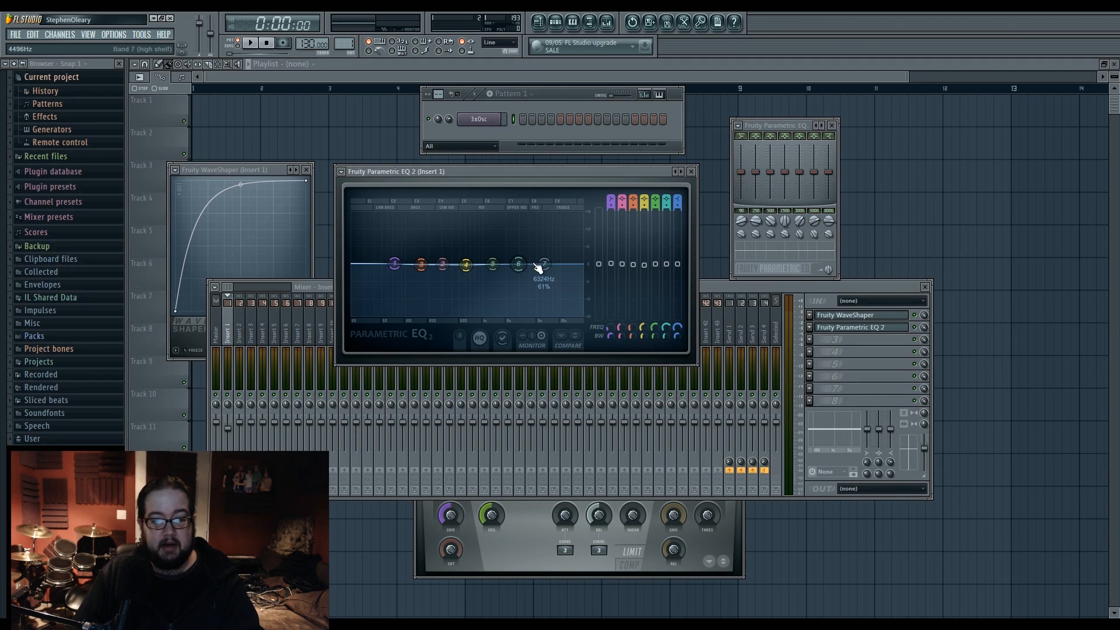
drag(537, 268, 551, 286)
drag(394, 264, 390, 304)
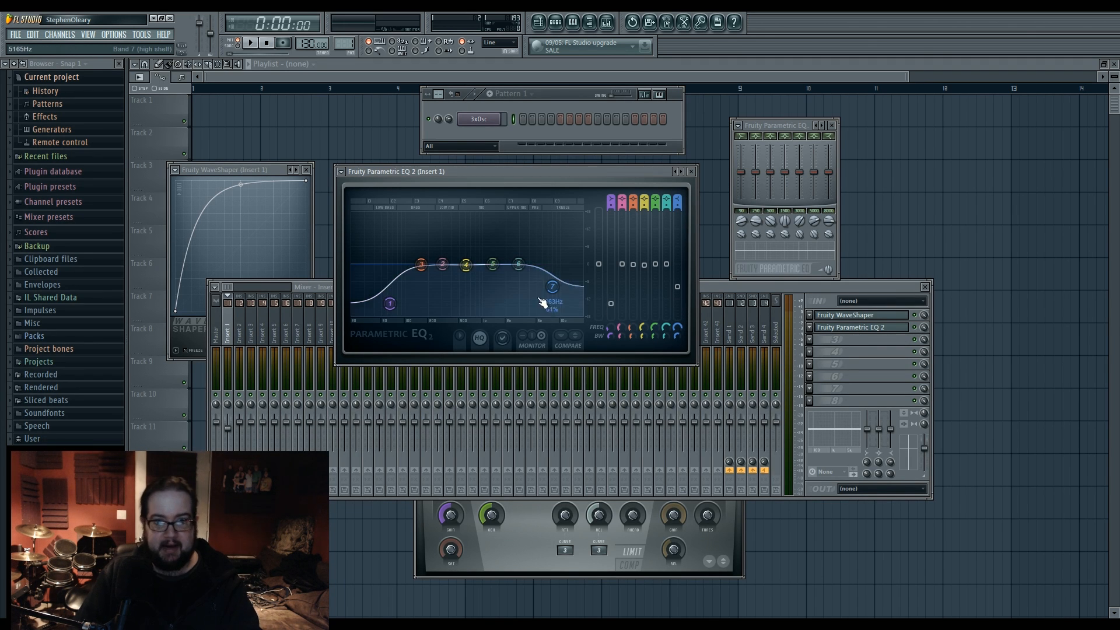
mouse_move(542, 302)
mouse_down()
mouse_move(528, 310)
mouse_move(541, 310)
mouse_move(536, 275)
mouse_move(540, 292)
mouse_move(547, 286)
mouse_up()
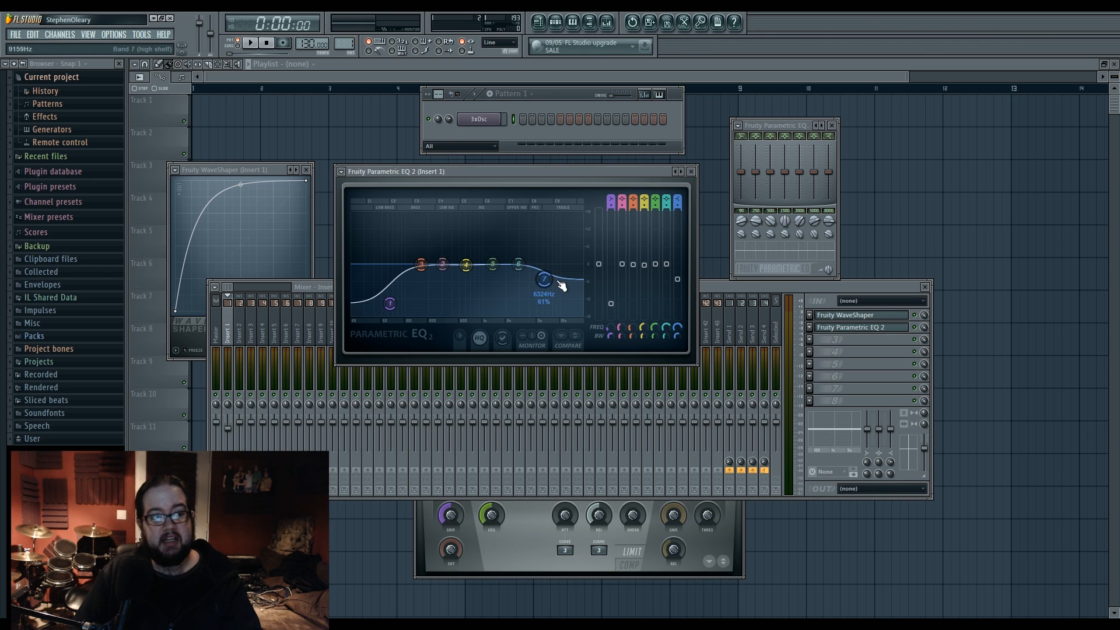
drag(389, 305, 385, 274)
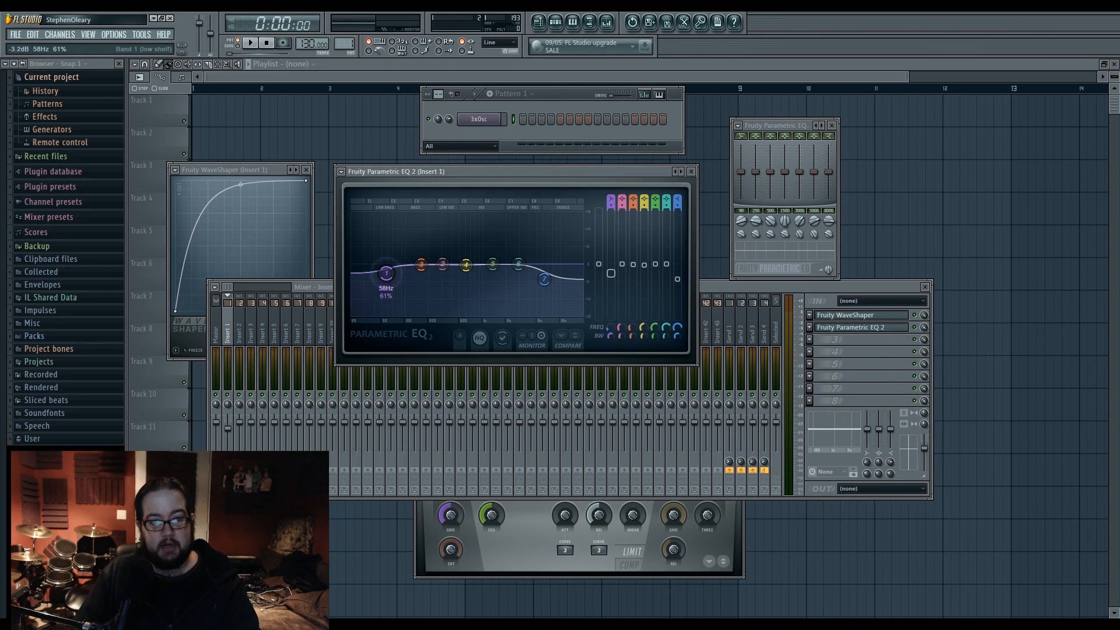
drag(544, 280, 545, 266)
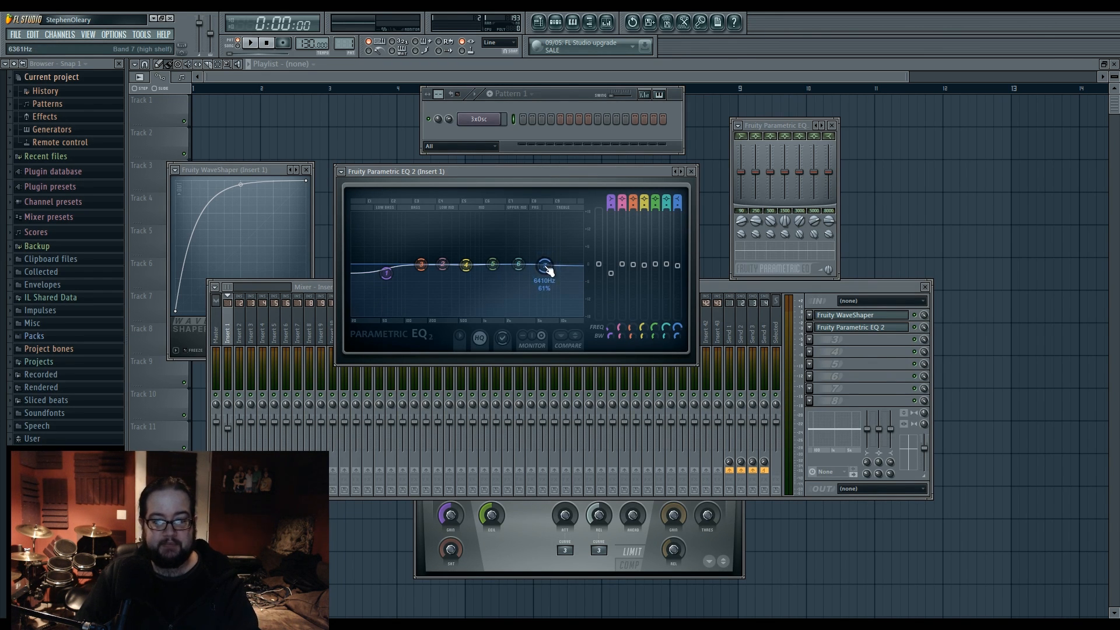
drag(385, 276, 389, 273)
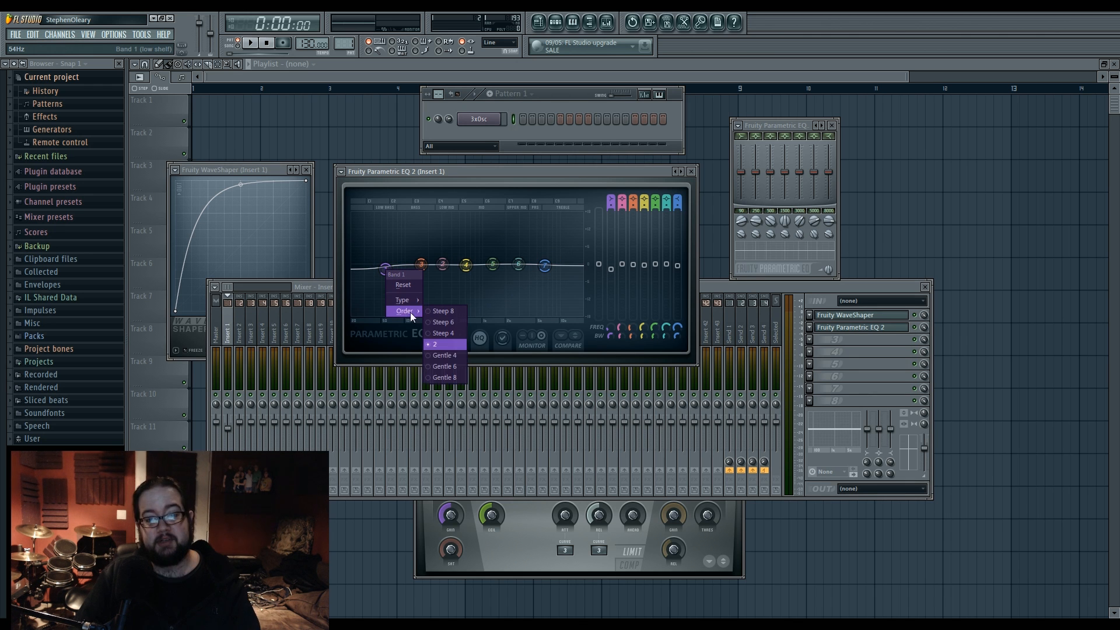
Examine the steep and gentle order options available for band 1, close them and nudge the EQ window
mouse_move(411, 311)
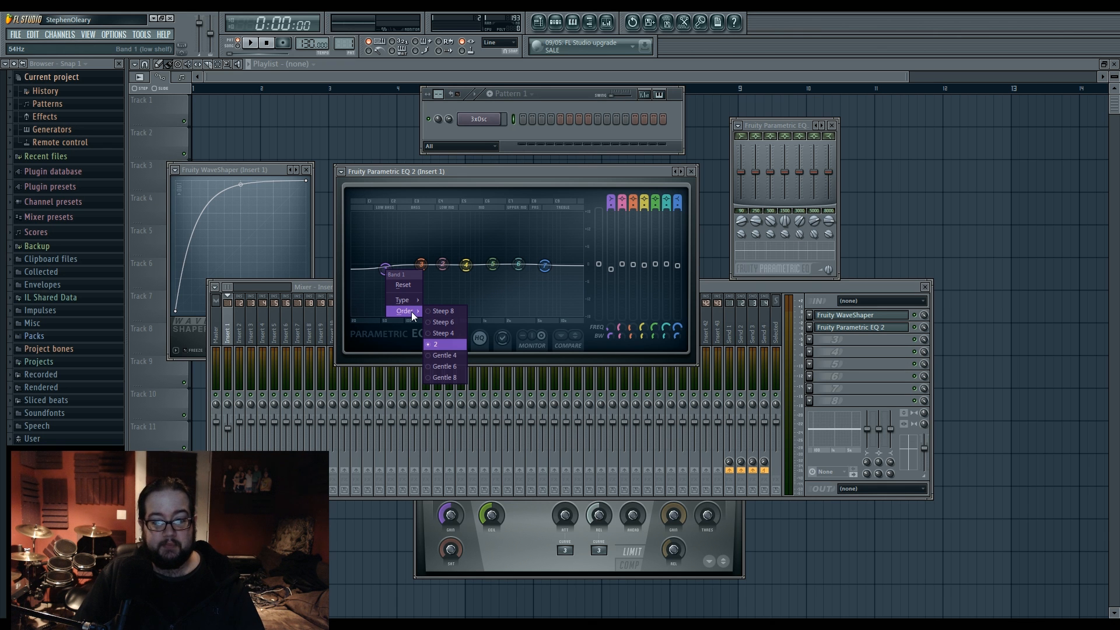
click(463, 173)
mouse_move(464, 173)
mouse_down()
mouse_move(476, 176)
mouse_move(461, 171)
mouse_up()
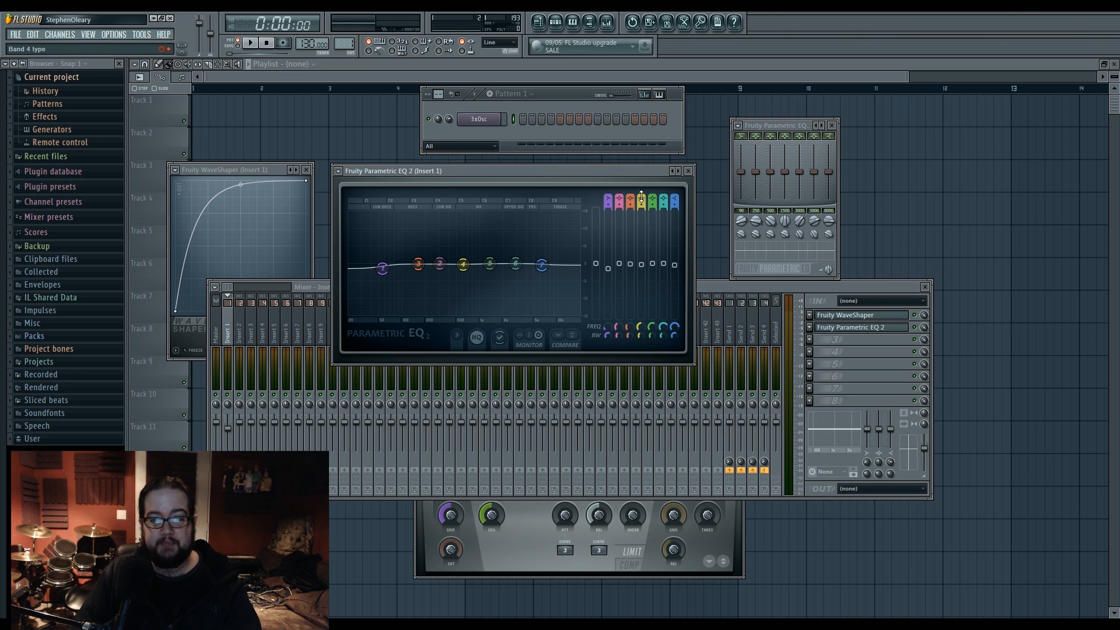
Boost peaking band 3 around 171 Hz, narrow and widen its bandwidth, and lower the boost
drag(608, 269, 629, 238)
drag(420, 238, 420, 238)
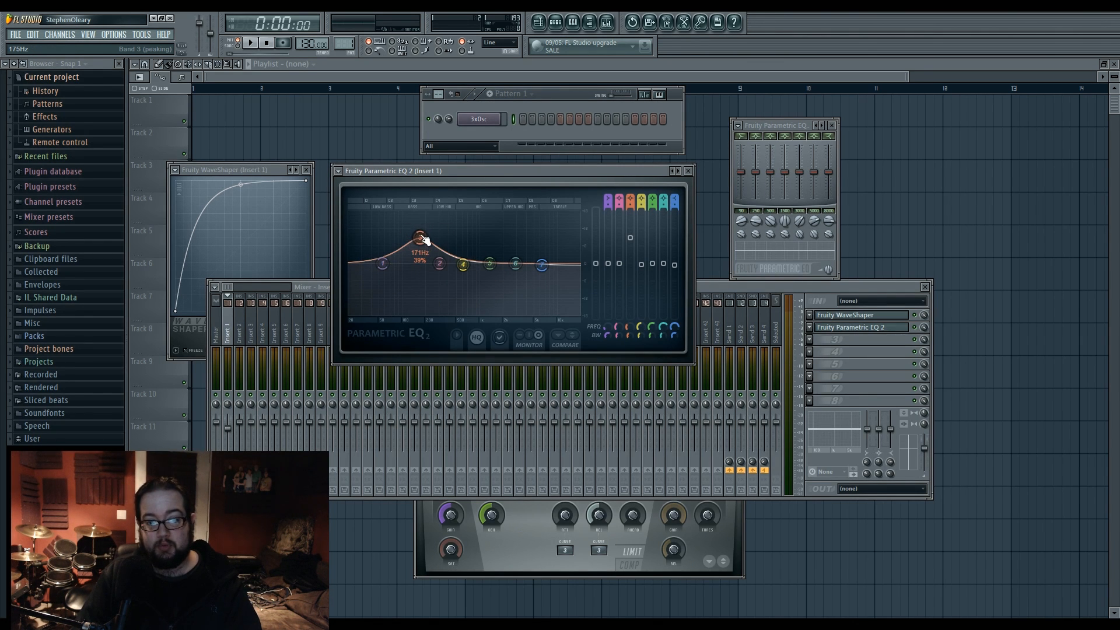
scroll(424, 240, down, 8)
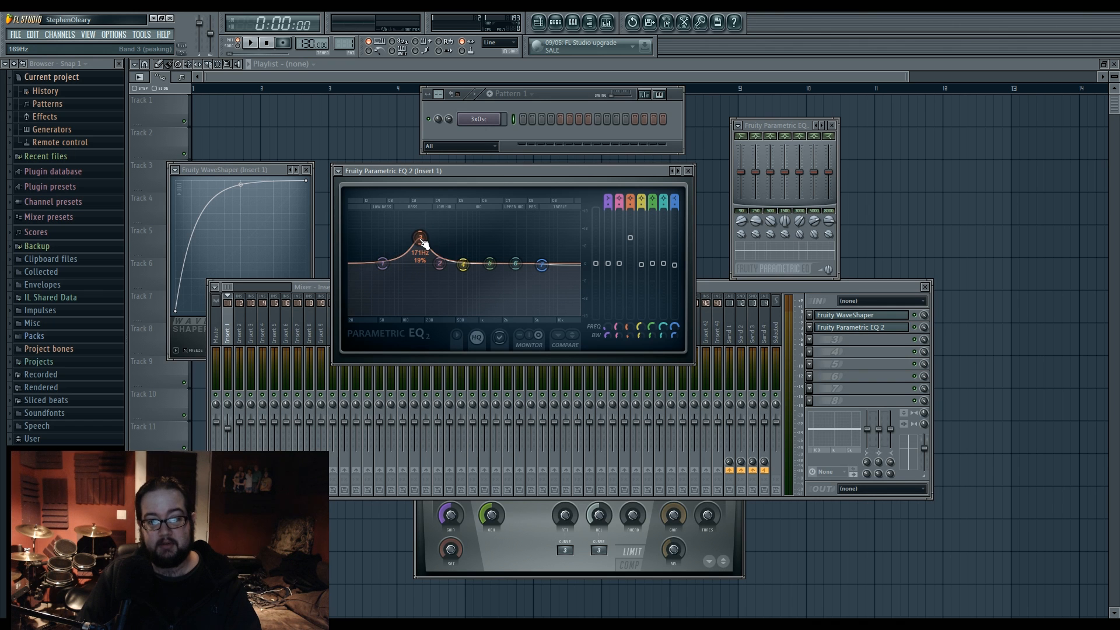
scroll(424, 242, up, 3)
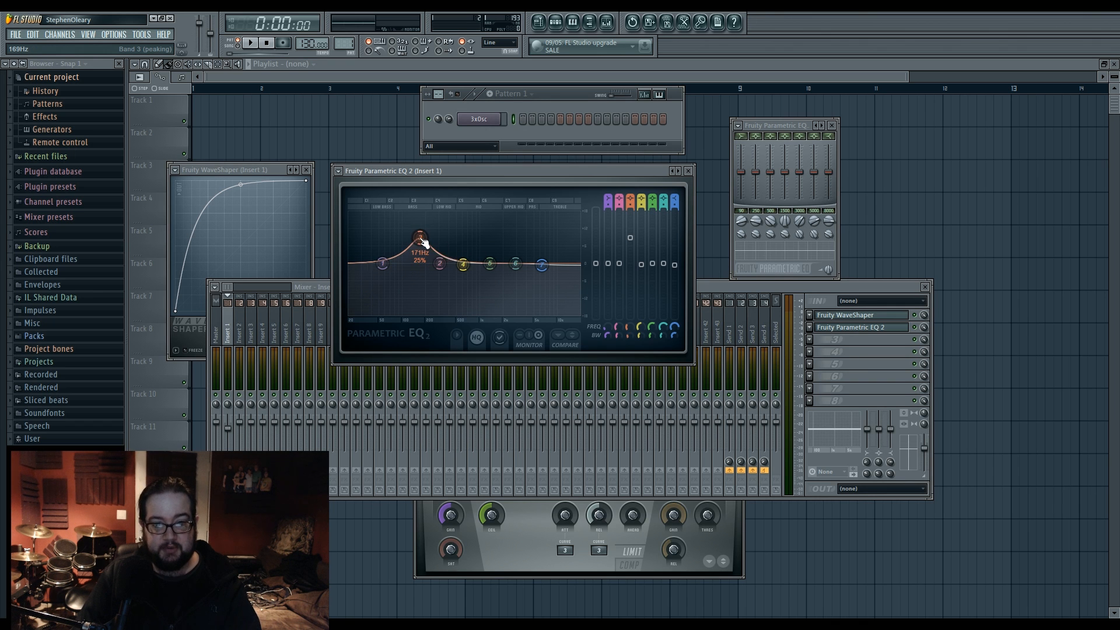
scroll(421, 240, up, 8)
right_click(419, 238)
click(418, 238)
drag(420, 238, 413, 258)
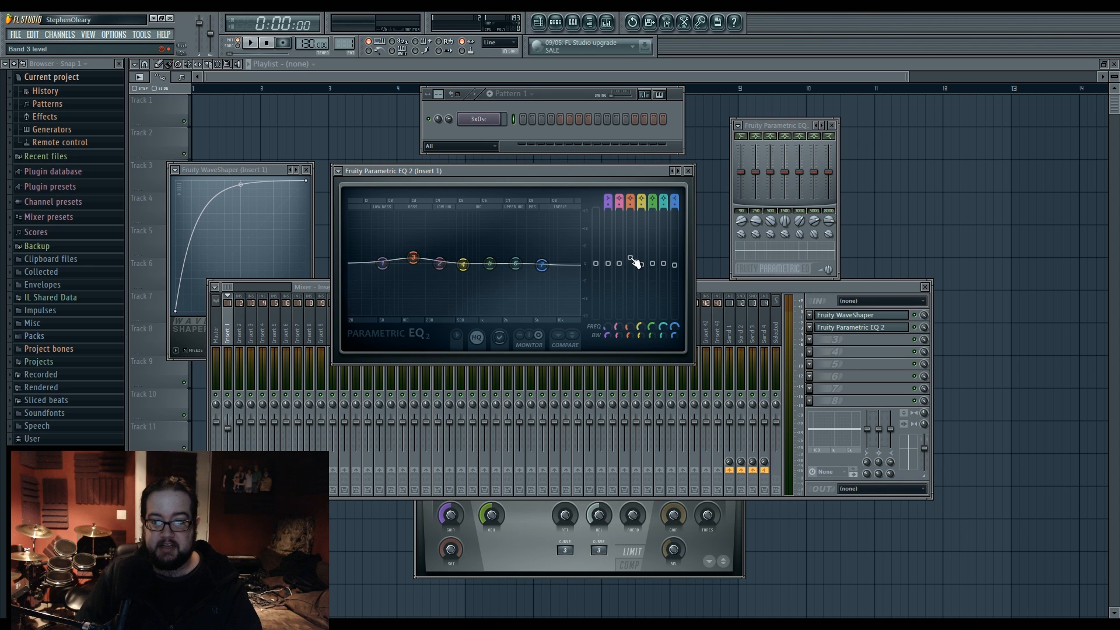
Raise band 3's gain with its level control and sweep its frequency up into the mids
mouse_move(636, 264)
mouse_down()
mouse_move(635, 292)
mouse_move(630, 243)
mouse_up()
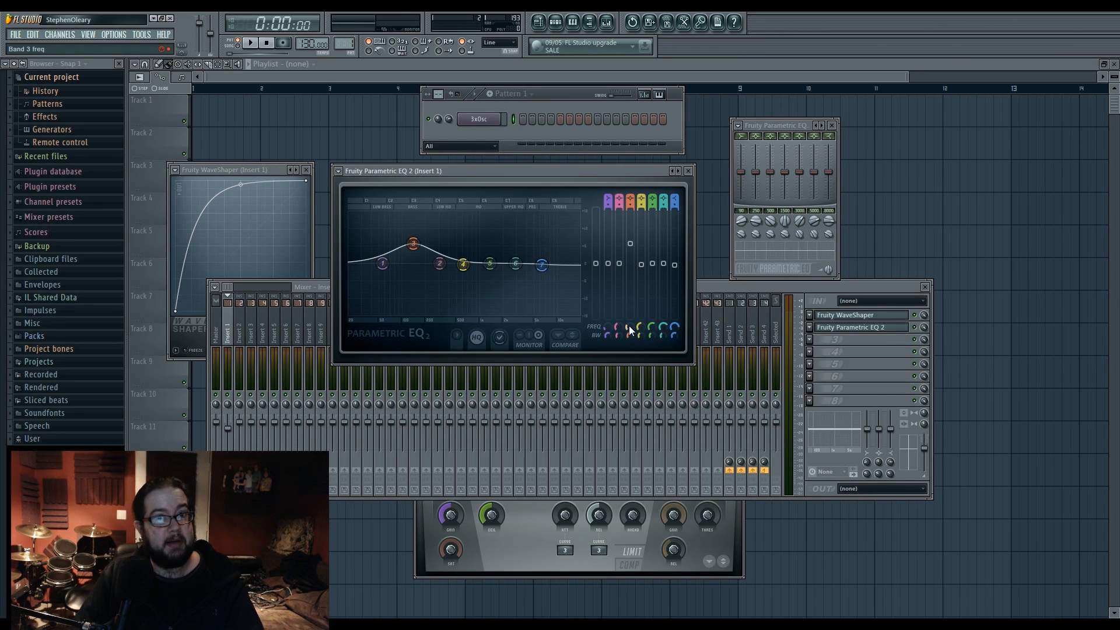
mouse_move(631, 246)
mouse_down()
mouse_move(631, 277)
mouse_move(632, 233)
mouse_up()
mouse_move(629, 328)
mouse_down()
mouse_move(628, 277)
mouse_move(628, 376)
mouse_move(628, 317)
mouse_up()
Try the middle band of the Insert 1 mixer track's built-in EQ, reset its controls and return to Parametric EQ 2
drag(882, 430, 878, 429)
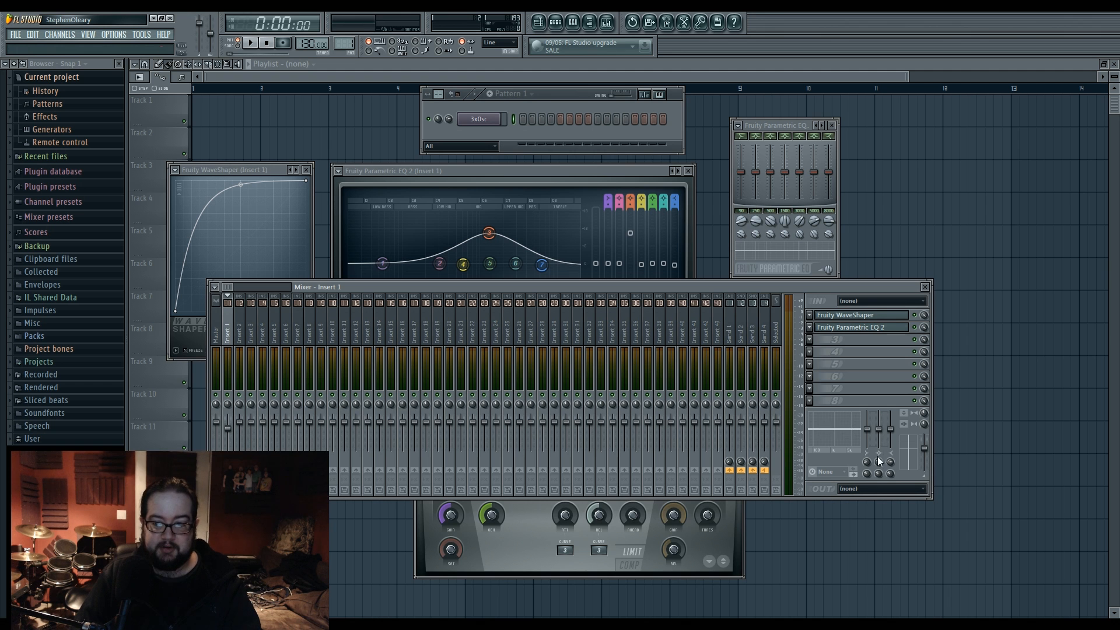
mouse_move(879, 474)
mouse_down()
mouse_move(880, 443)
mouse_move(880, 496)
mouse_up()
alt+click(881, 431)
alt+click(879, 464)
click(522, 207)
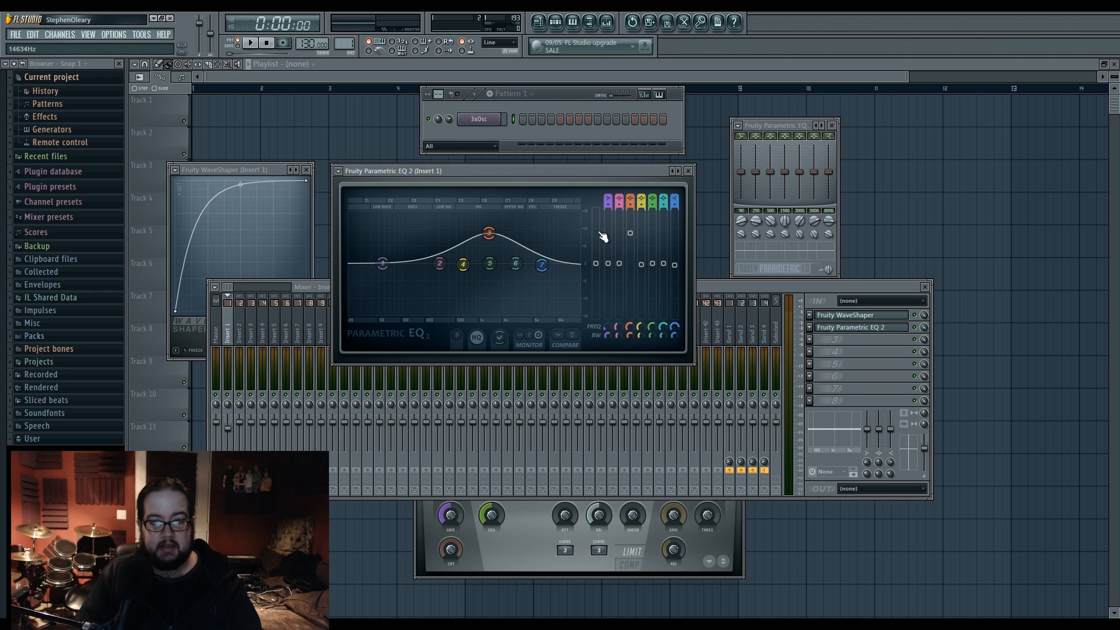
Reset band 3's gain to 0 dB and cycle its filter type until the band is disabled
alt+click(634, 240)
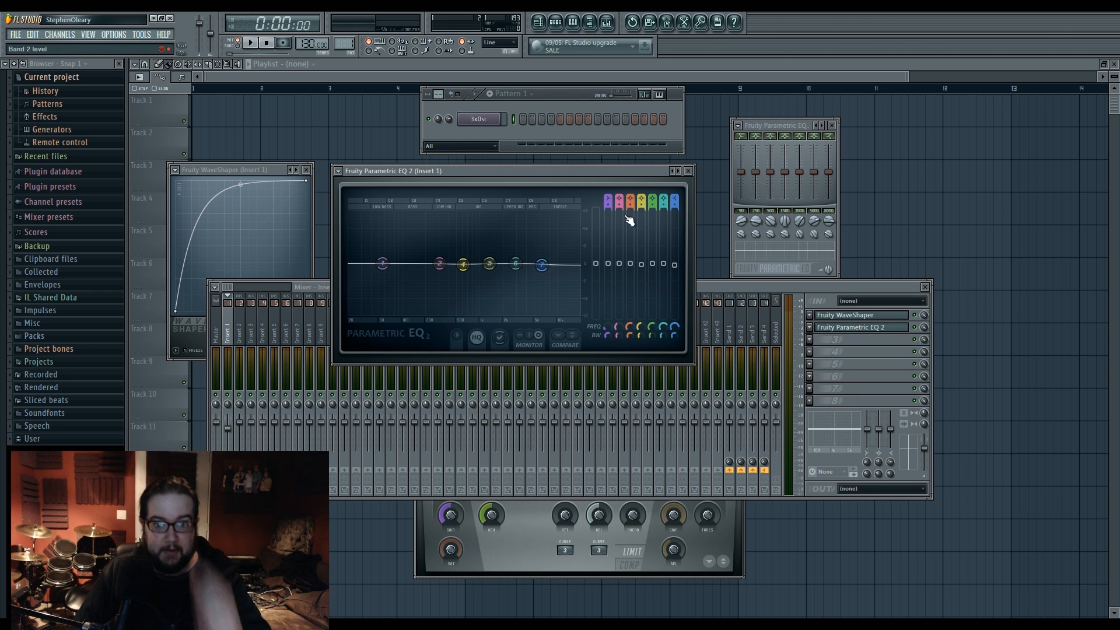
mouse_move(630, 205)
mouse_down()
mouse_move(630, 195)
mouse_move(630, 209)
mouse_up()
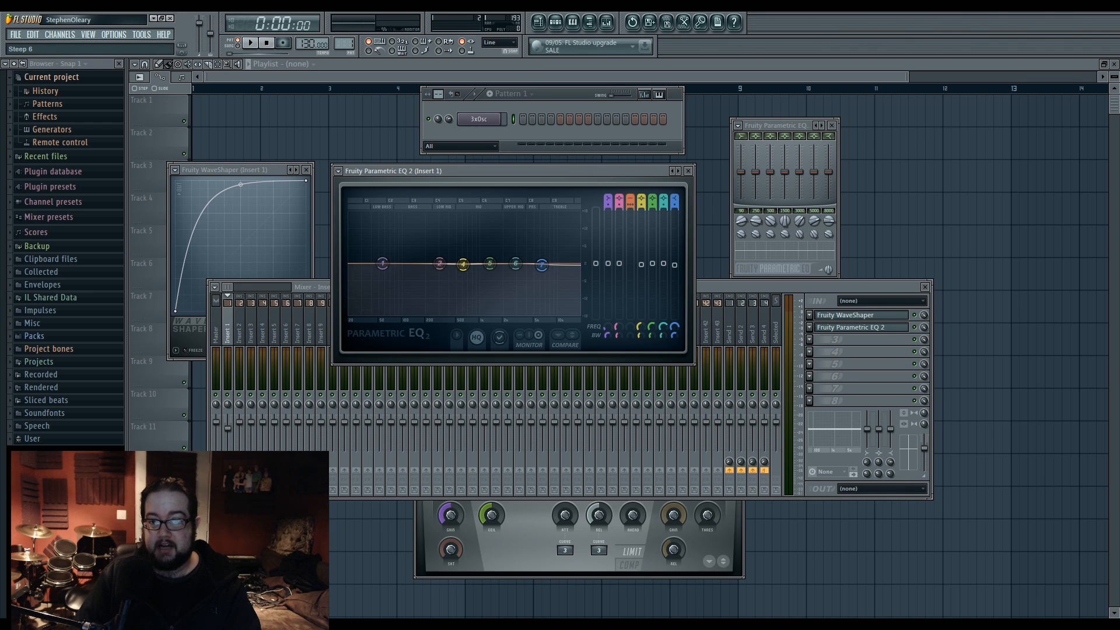
Try band 2 as Disabled and as Band pass, and set its type back to Peaking
right_click(439, 263)
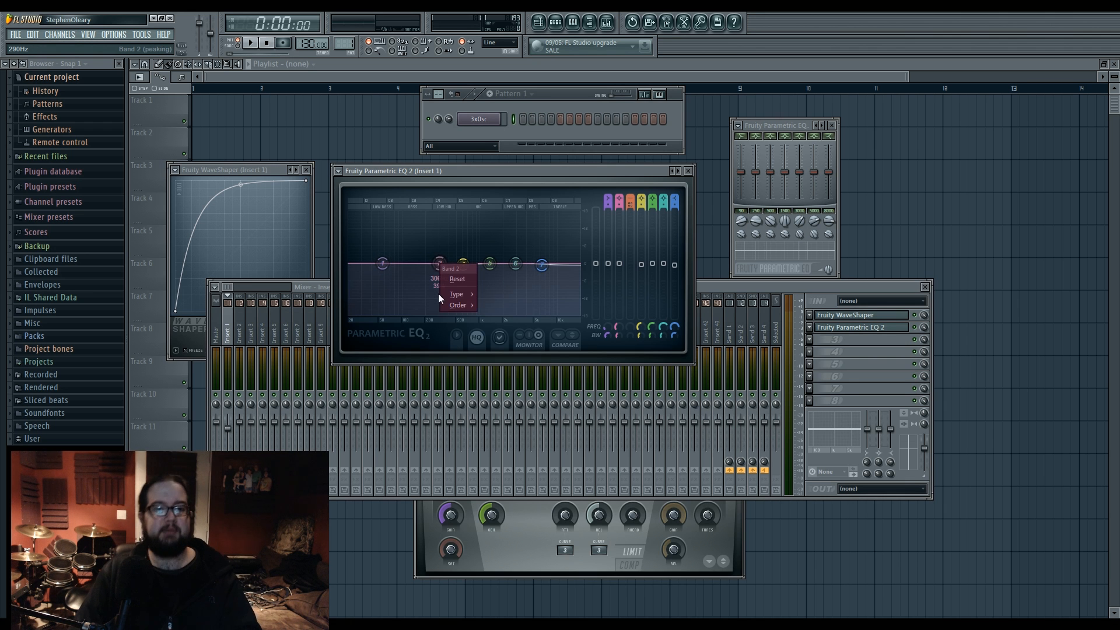
mouse_move(443, 292)
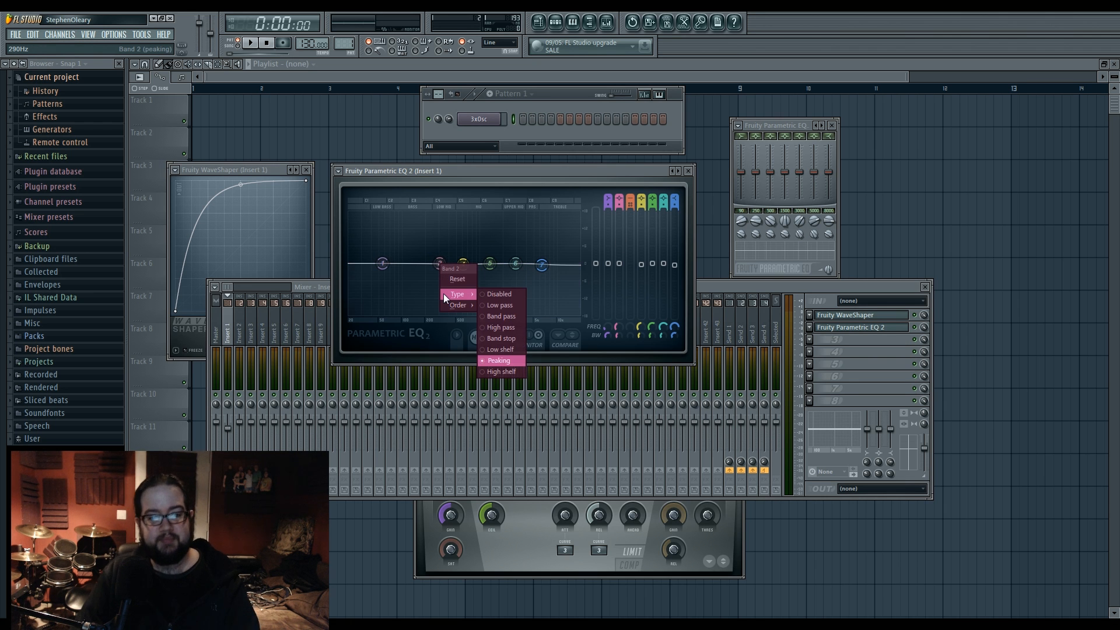
click(496, 294)
drag(618, 202, 618, 196)
right_click(439, 263)
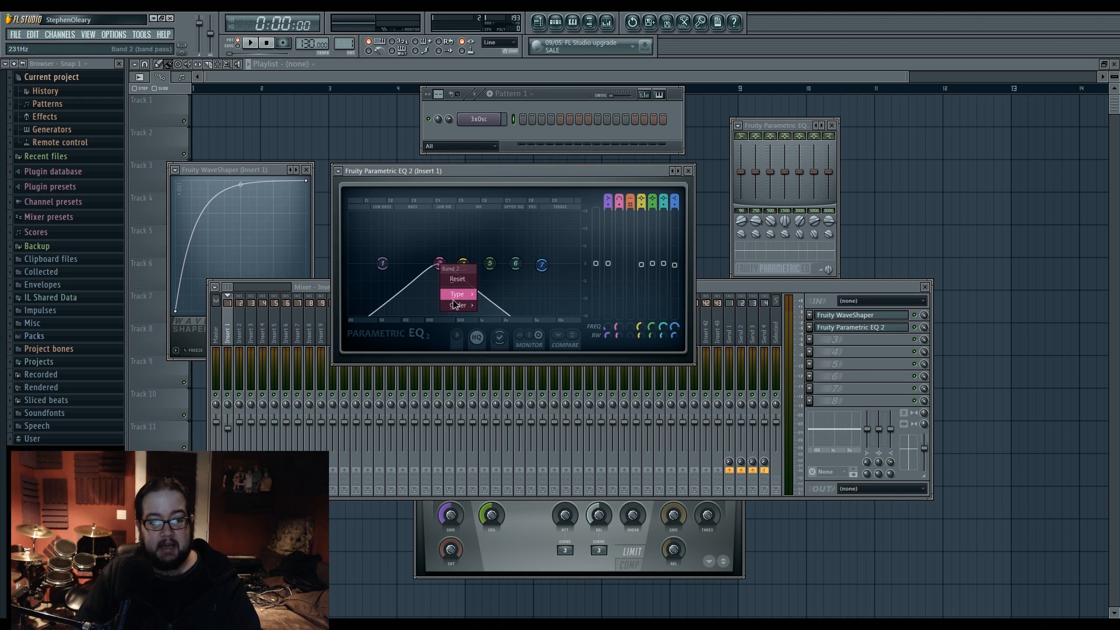
mouse_move(457, 294)
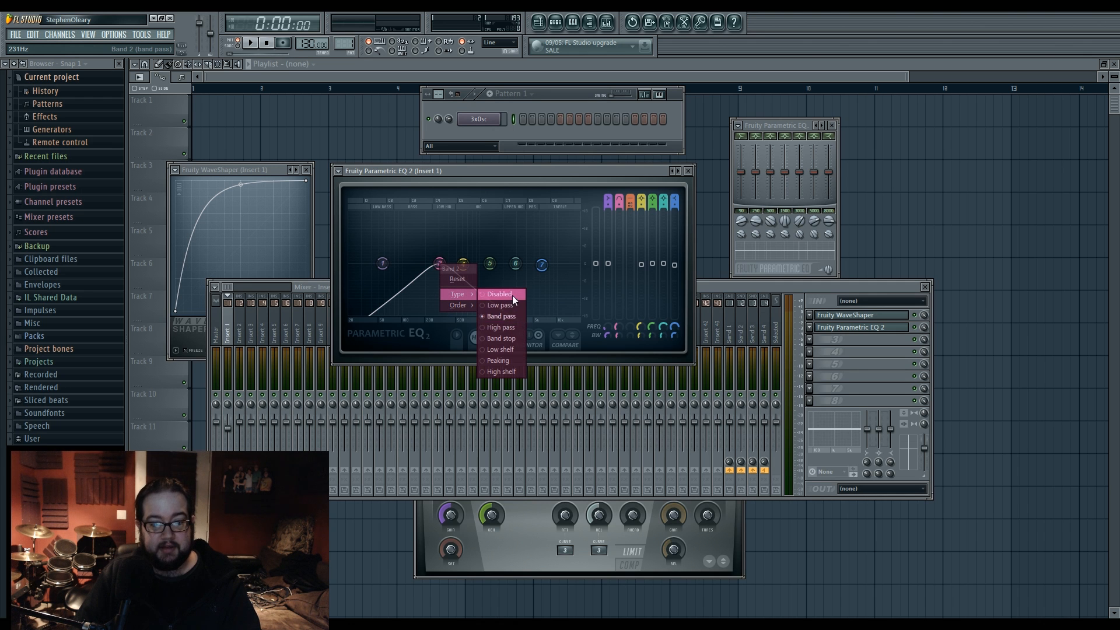
click(510, 360)
Boost band 4 moderately around 655 Hz and pull band 2 slightly below 0 dB in the low mids
drag(463, 263, 475, 228)
drag(443, 285, 427, 282)
drag(475, 228, 465, 245)
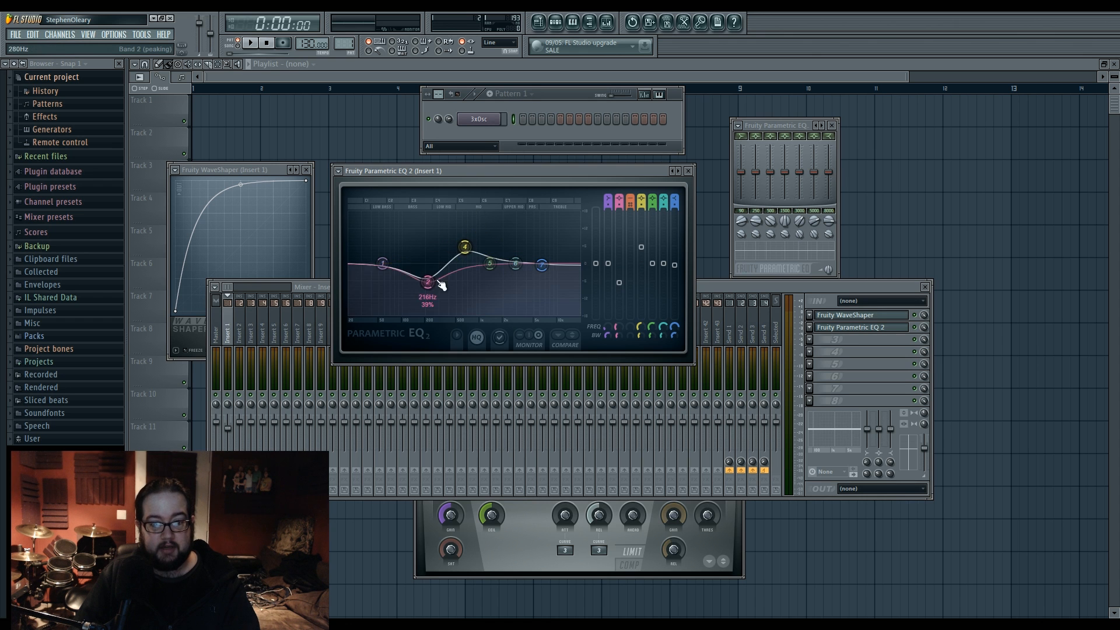
drag(427, 283, 415, 266)
mouse_move(465, 246)
mouse_down()
mouse_move(470, 231)
mouse_move(456, 243)
mouse_move(467, 248)
mouse_up()
Examine the filter types available for band 4 and close the list without changing the type
right_click(467, 248)
mouse_move(484, 277)
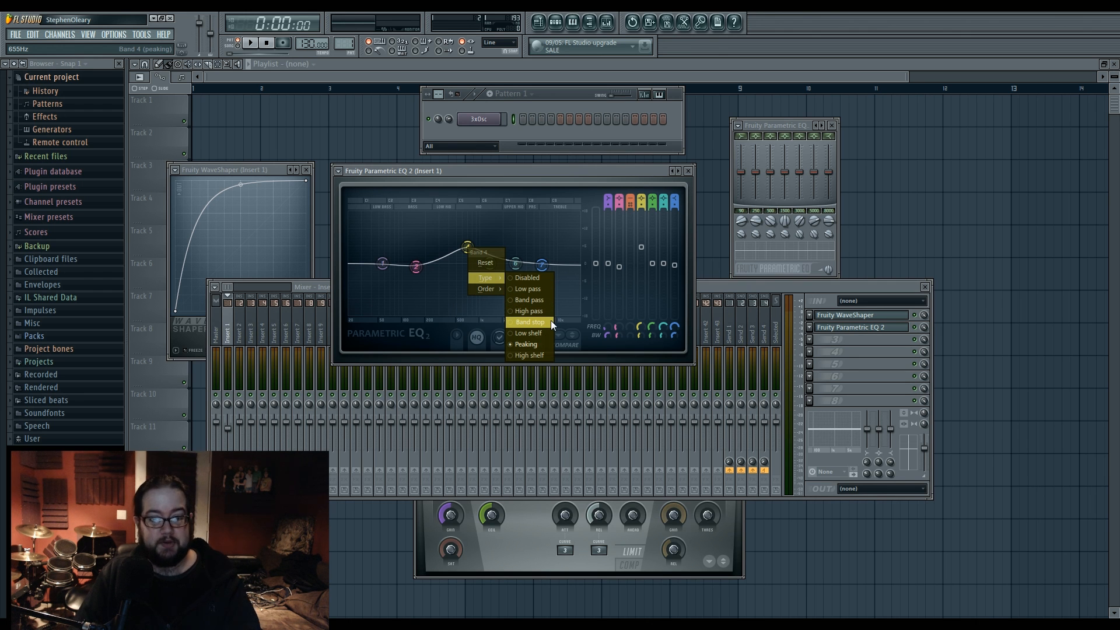
click(467, 303)
Boost band 7's high shelf slightly and raise band 1's low shelf a touch around 49 Hz
mouse_move(384, 266)
mouse_down()
mouse_move(382, 313)
mouse_move(378, 261)
mouse_up()
drag(542, 266, 532, 255)
mouse_move(378, 262)
mouse_down()
mouse_move(381, 273)
mouse_move(378, 260)
mouse_up()
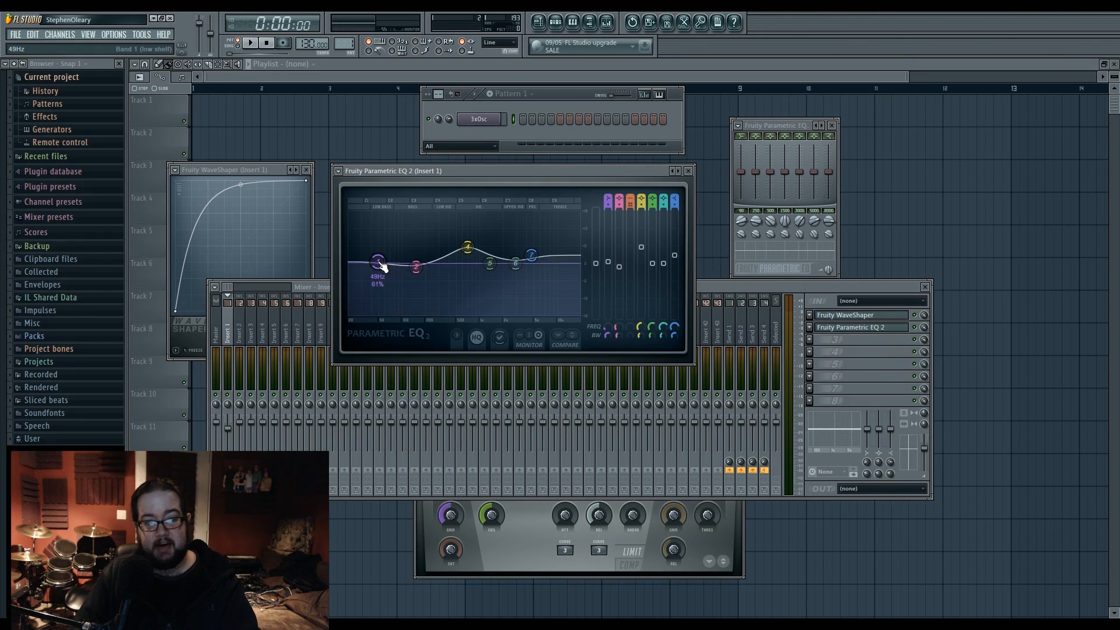
Change band 1's type to High pass, sweep its cutoff up to about 827 Hz and return it to about 50 Hz
right_click(378, 260)
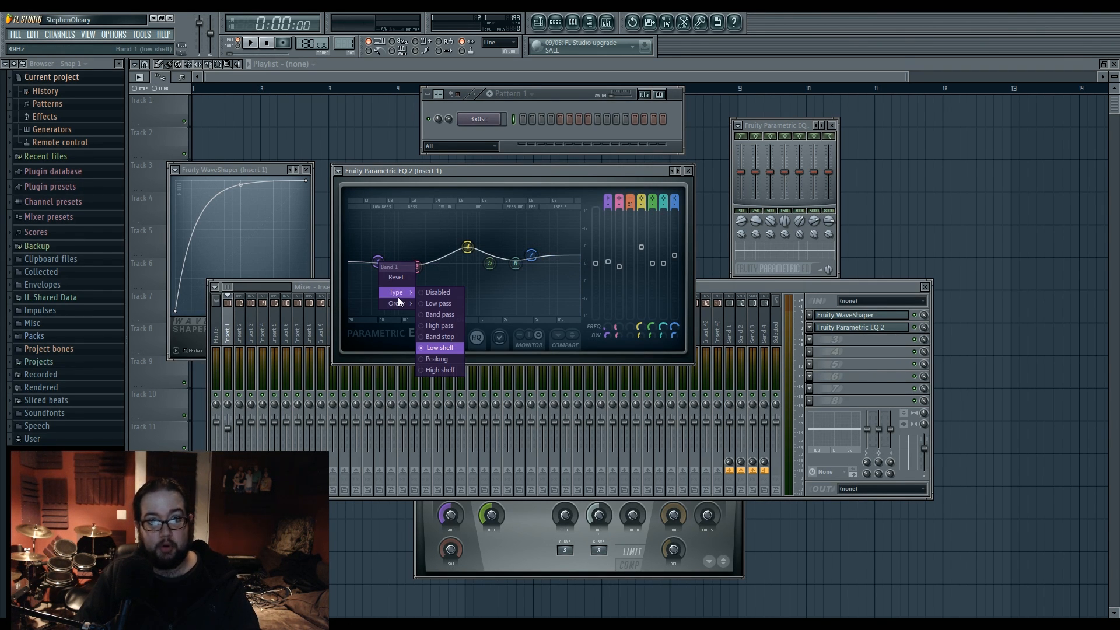
click(440, 325)
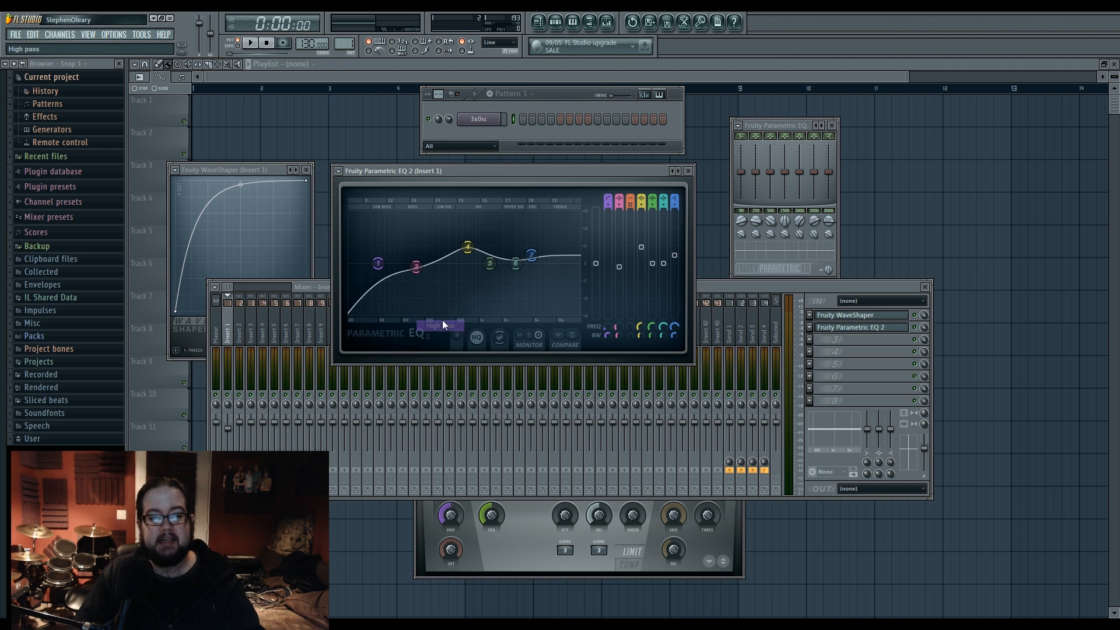
mouse_move(384, 263)
mouse_down()
mouse_move(564, 263)
mouse_move(379, 262)
mouse_up()
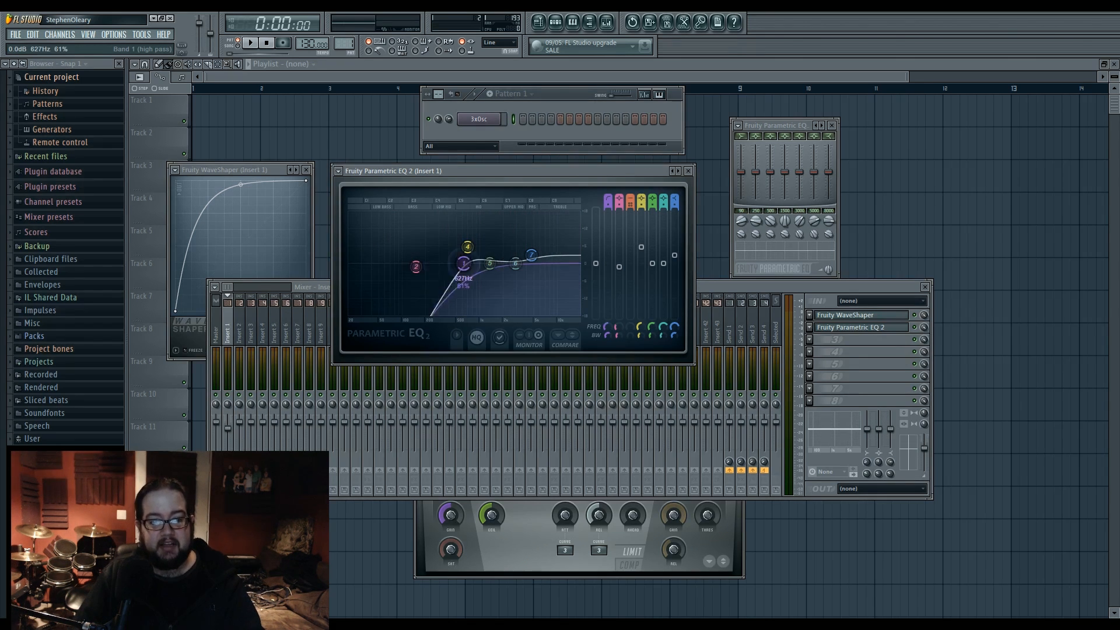
Set band 1's order to Steep 8 and lower its high-pass cutoff to about 39 Hz
right_click(379, 263)
mouse_move(398, 308)
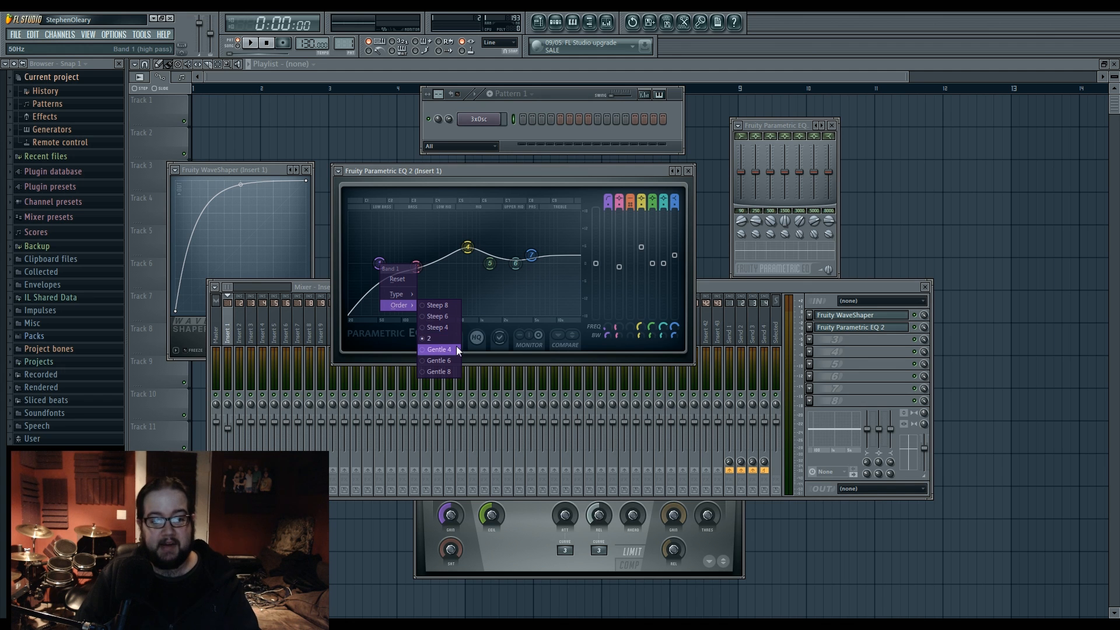
click(445, 306)
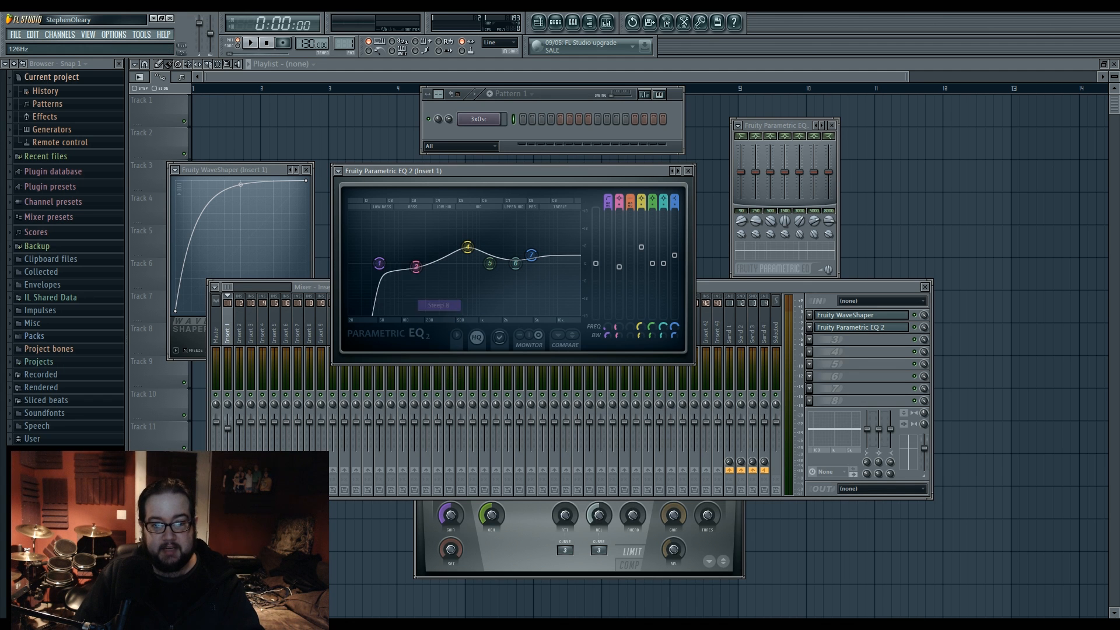
mouse_move(379, 263)
mouse_down()
mouse_move(463, 264)
mouse_move(370, 274)
mouse_up()
Vary the bandwidth of band 1's high-pass filter and take it down to 0% for a resonant peak at the cutoff
scroll(373, 264, down, 5)
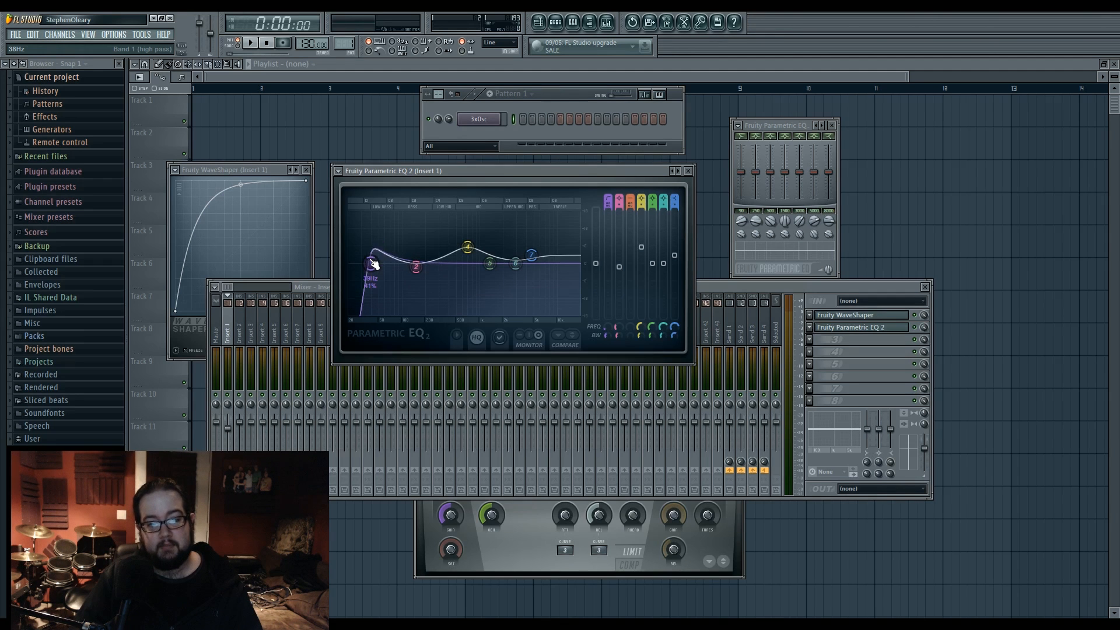
scroll(374, 264, down, 7)
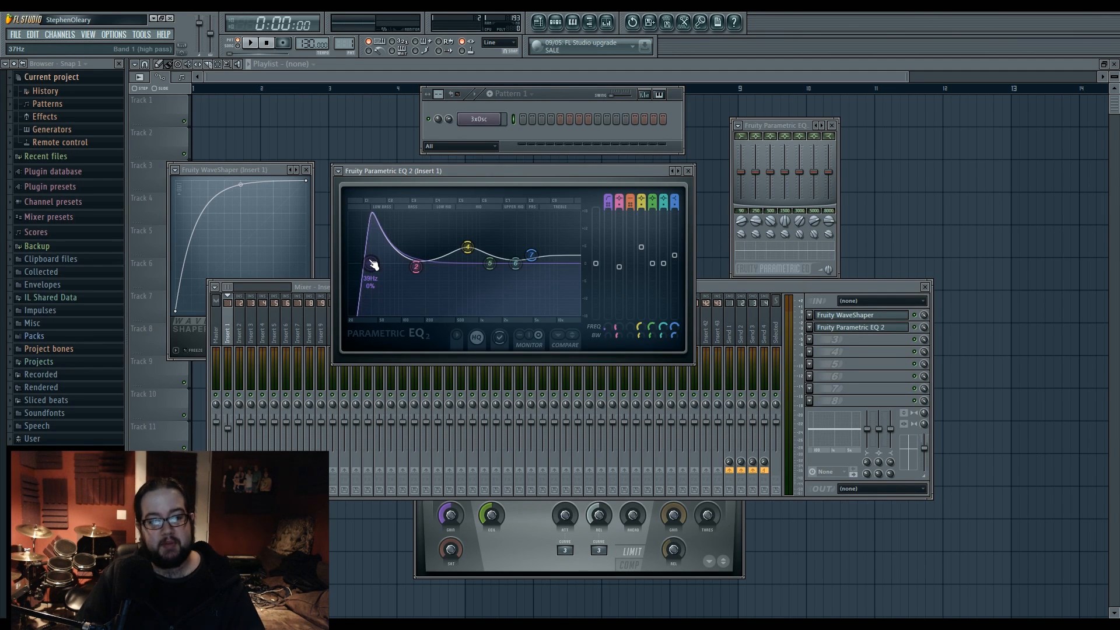
scroll(373, 264, up, 9)
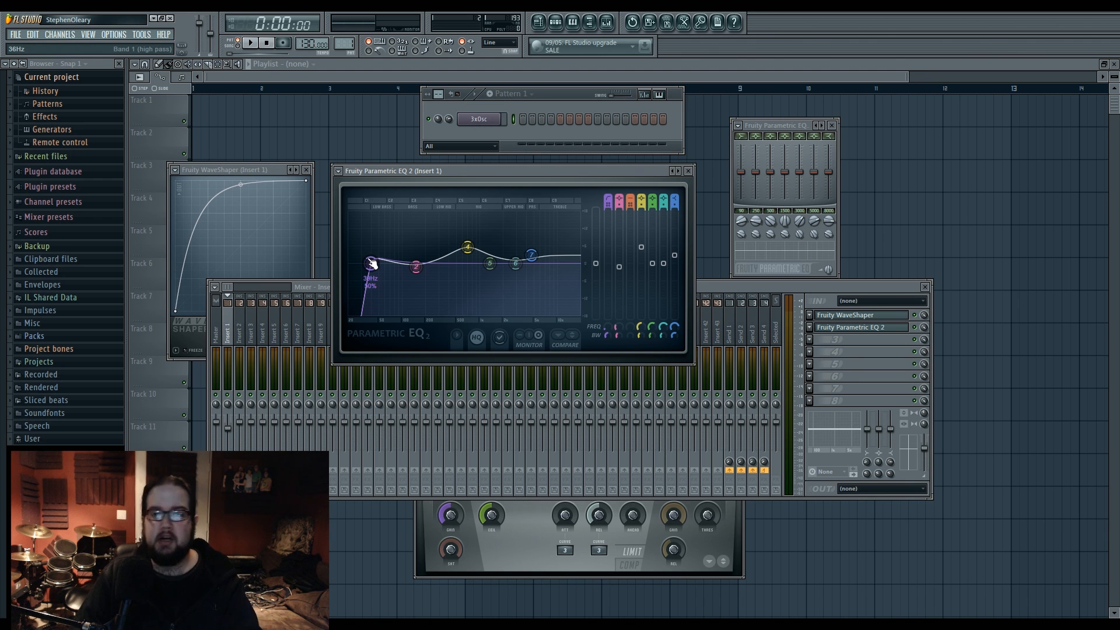
scroll(371, 264, up, 6)
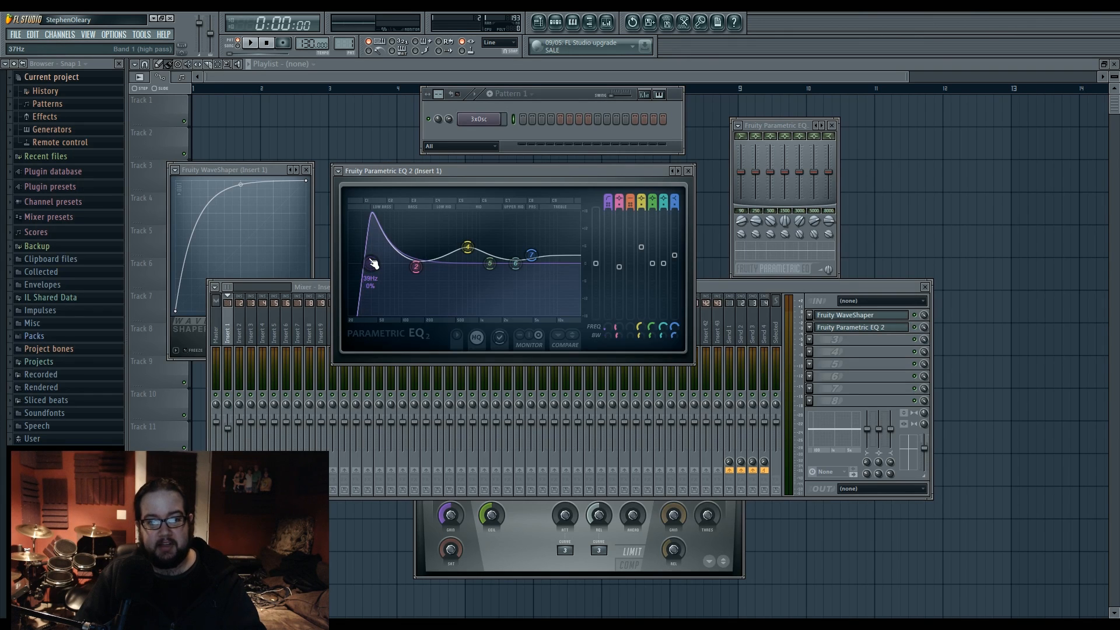
Vary the bandwidth of band 1's high-pass filter again and bring it to about 50%
scroll(374, 264, up, 2)
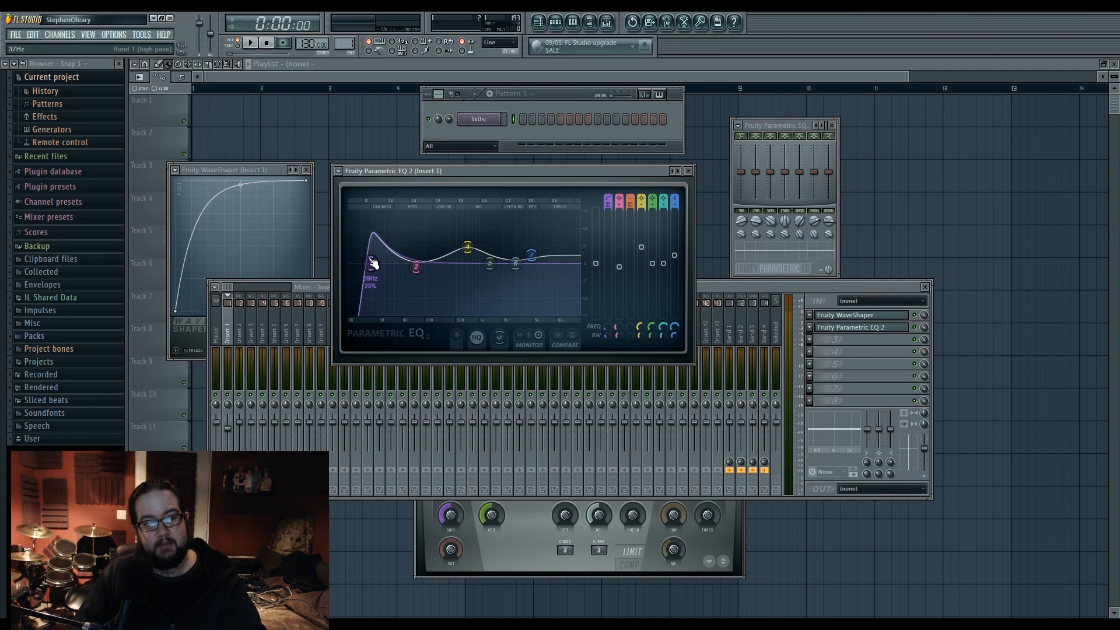
scroll(373, 263, down, 4)
scroll(373, 264, up, 6)
scroll(373, 264, up, 3)
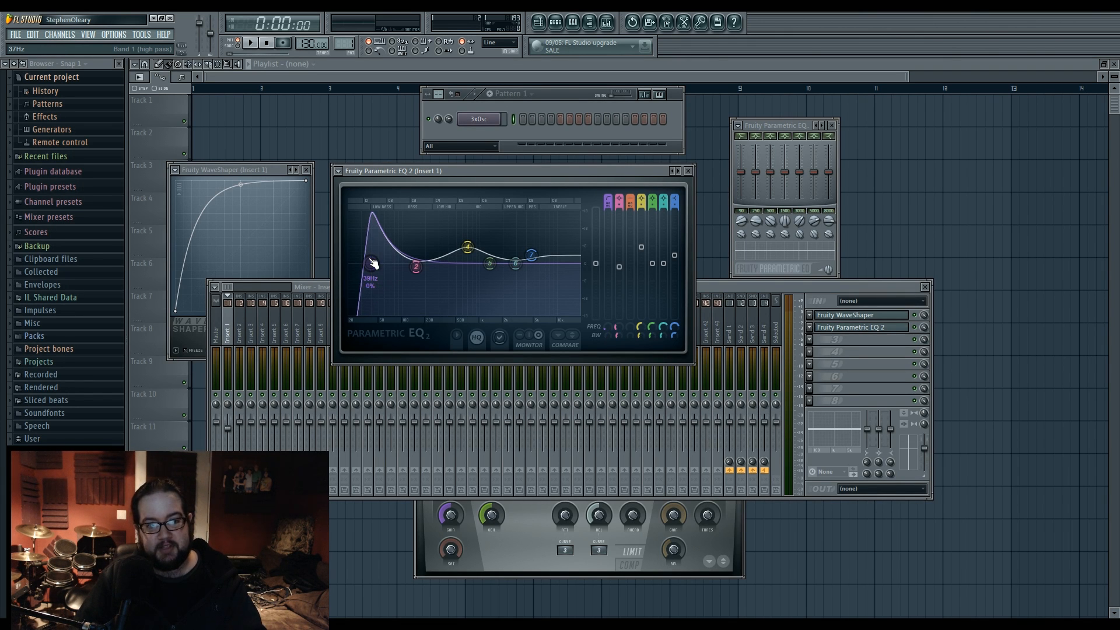
scroll(373, 264, down, 4)
Change band 1's type to Low shelf and lower its level to nearly 0 dB
right_click(371, 263)
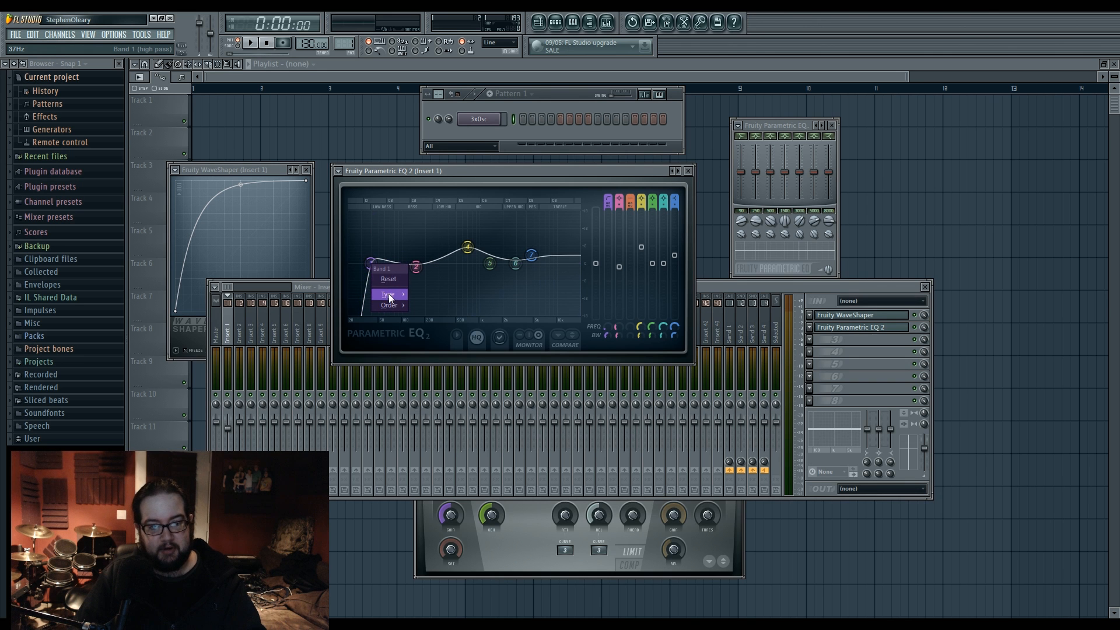
click(448, 339)
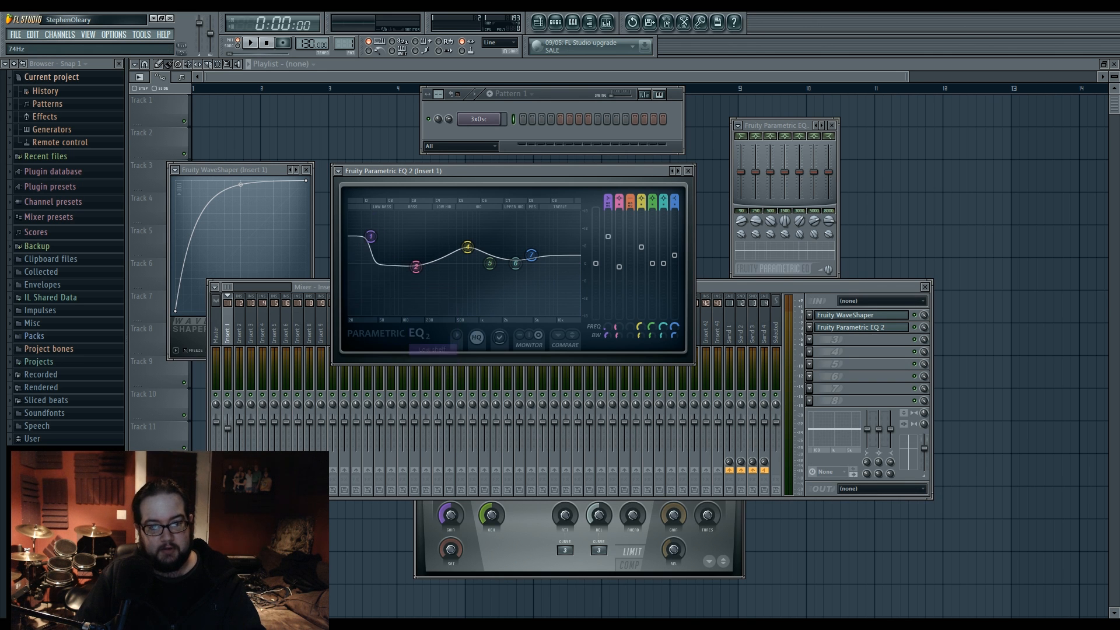
drag(371, 236, 371, 260)
Change band 7's type to Low pass and set its order to Steep 8
drag(531, 254, 539, 255)
right_click(540, 256)
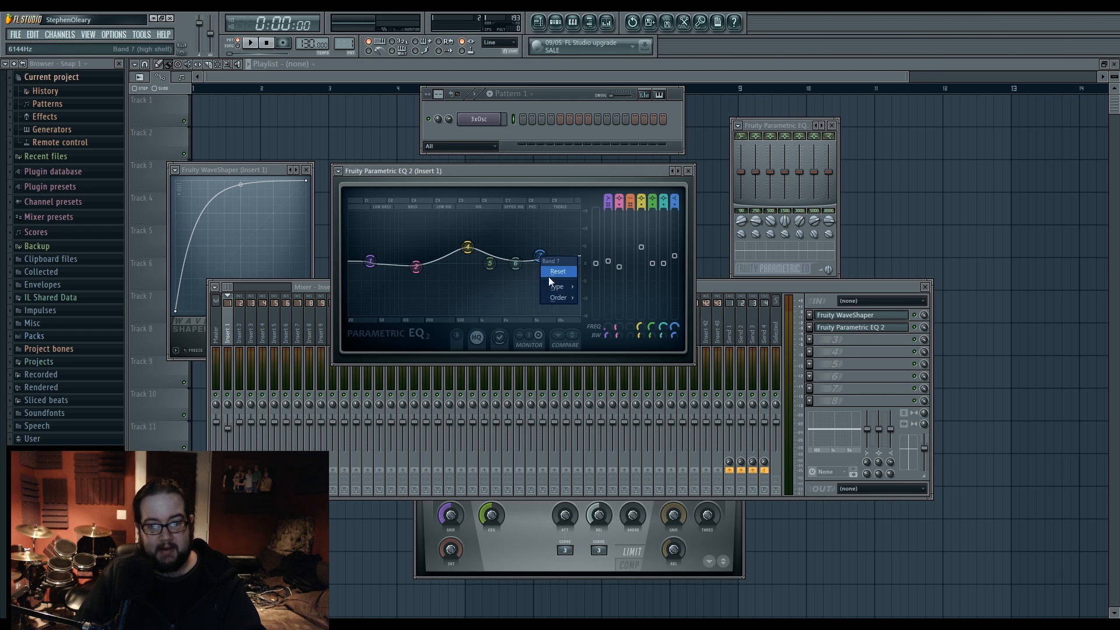
mouse_move(549, 285)
click(612, 284)
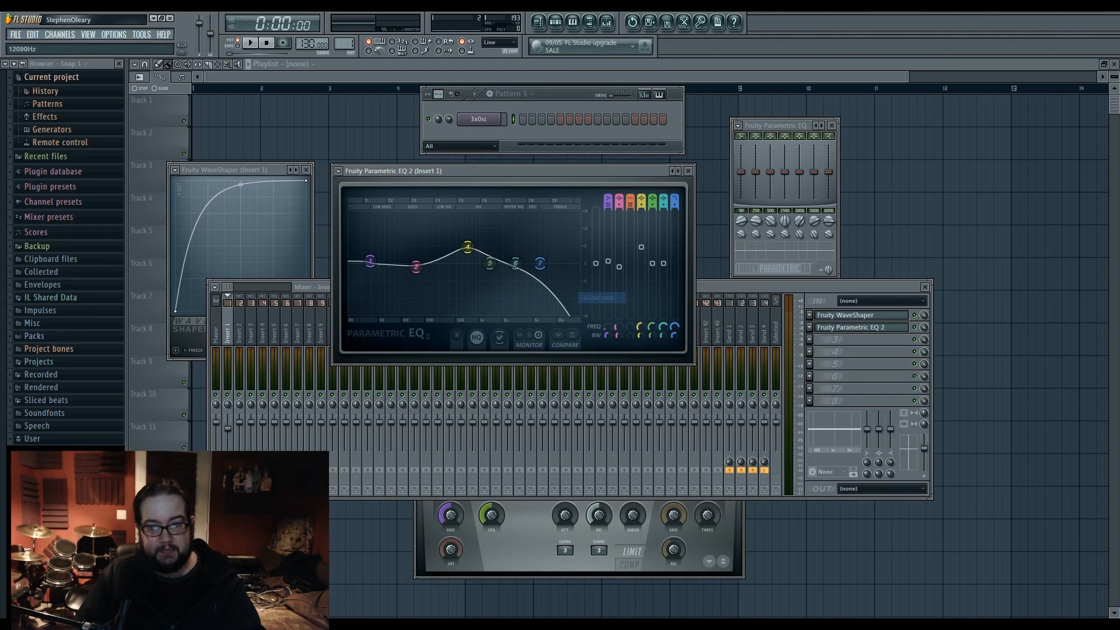
right_click(544, 266)
mouse_move(564, 304)
click(602, 305)
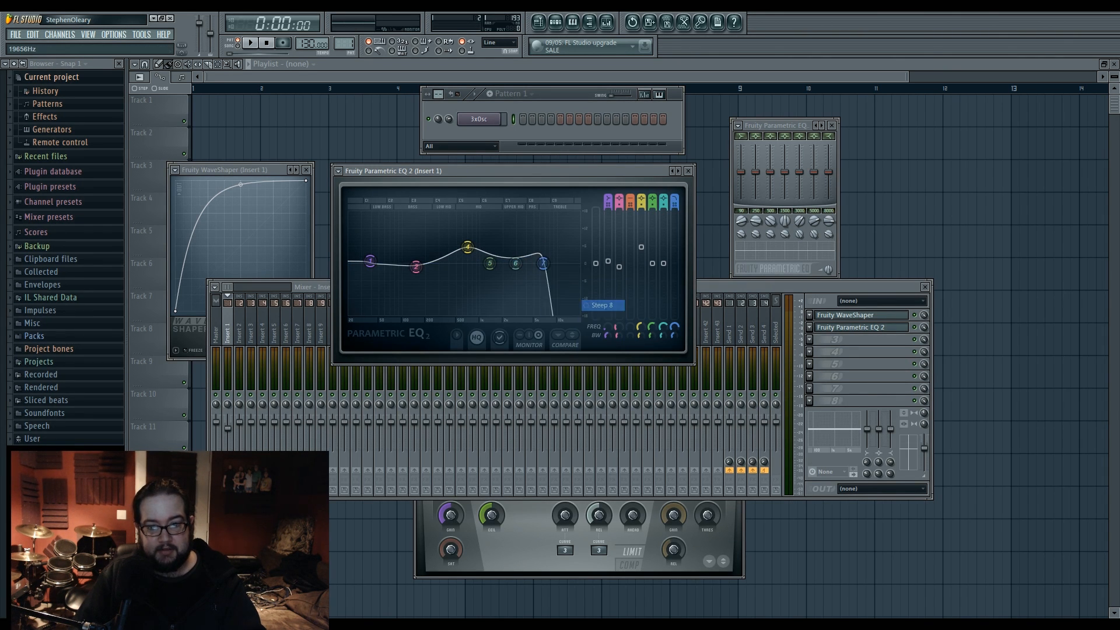
Raise band 7's low-pass cutoff to about 13 kHz and vary its bandwidth to show and flatten the resonant peak
drag(543, 263, 569, 265)
scroll(555, 264, down, 6)
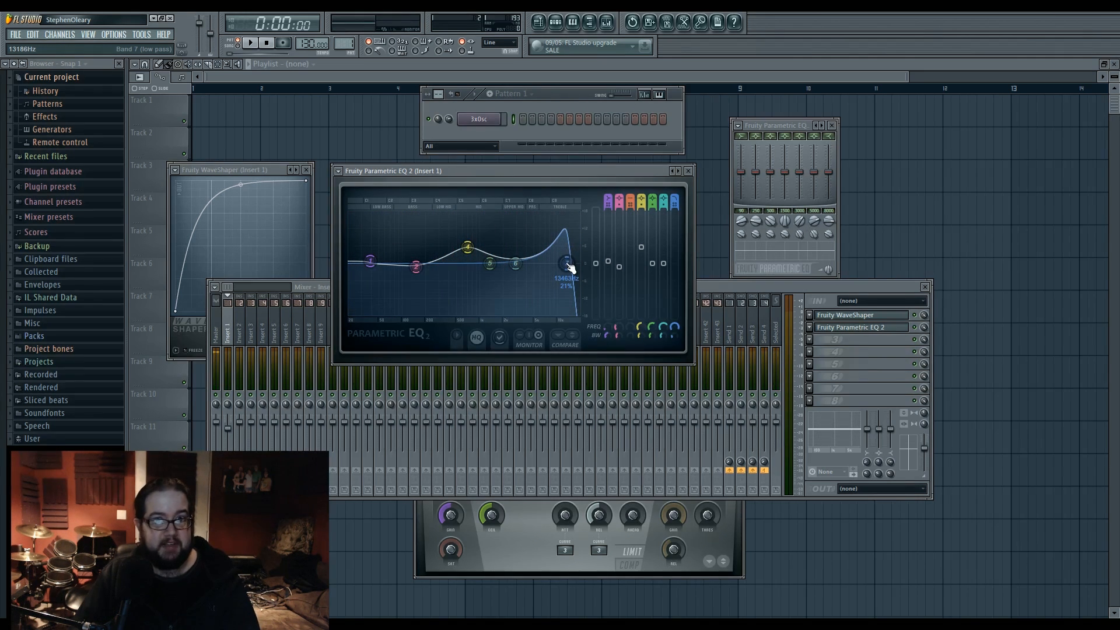
scroll(569, 267, up, 5)
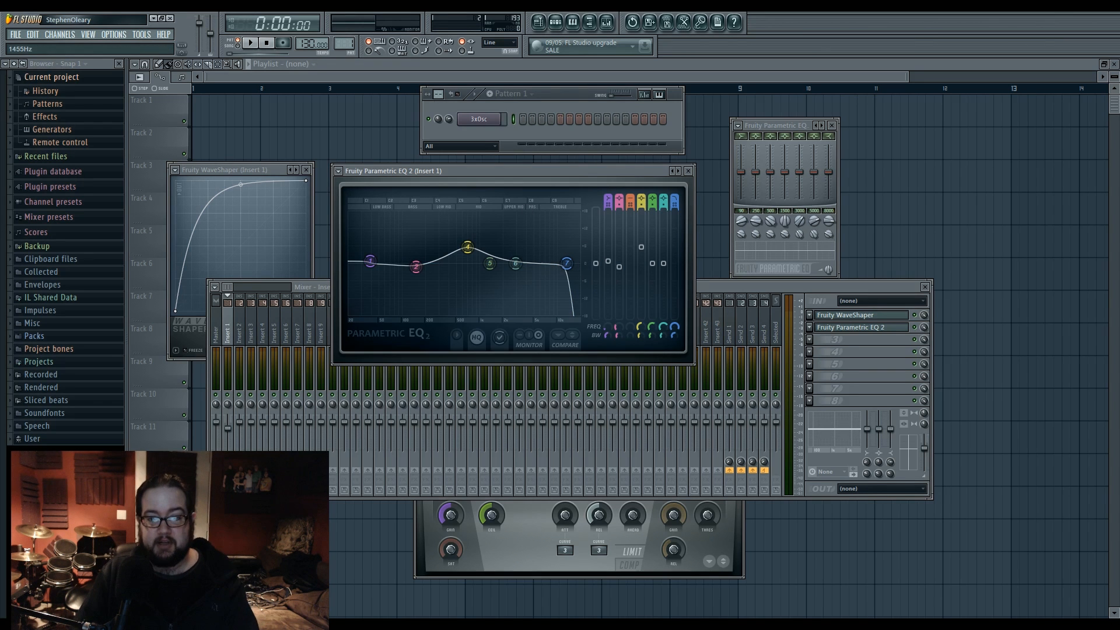
Cut band 4, boost band 5 and shift band 5's frequency up to about 1.9 kHz
drag(467, 247, 472, 278)
drag(490, 263, 484, 230)
mouse_move(652, 231)
mouse_down()
mouse_move(641, 290)
mouse_move(652, 241)
mouse_up()
right_click(654, 239)
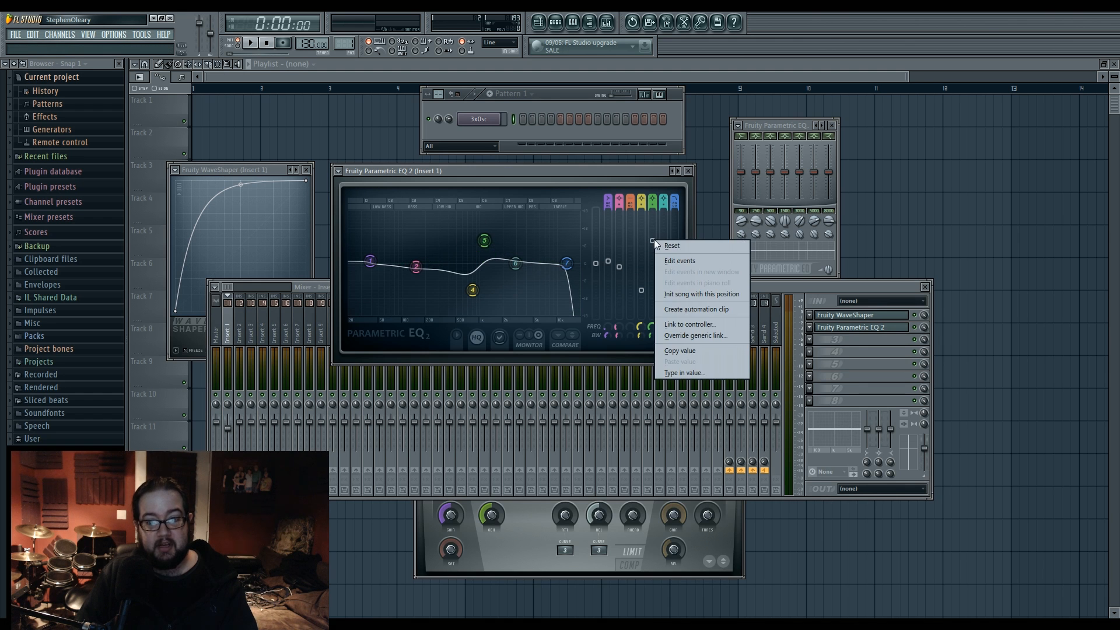
click(642, 244)
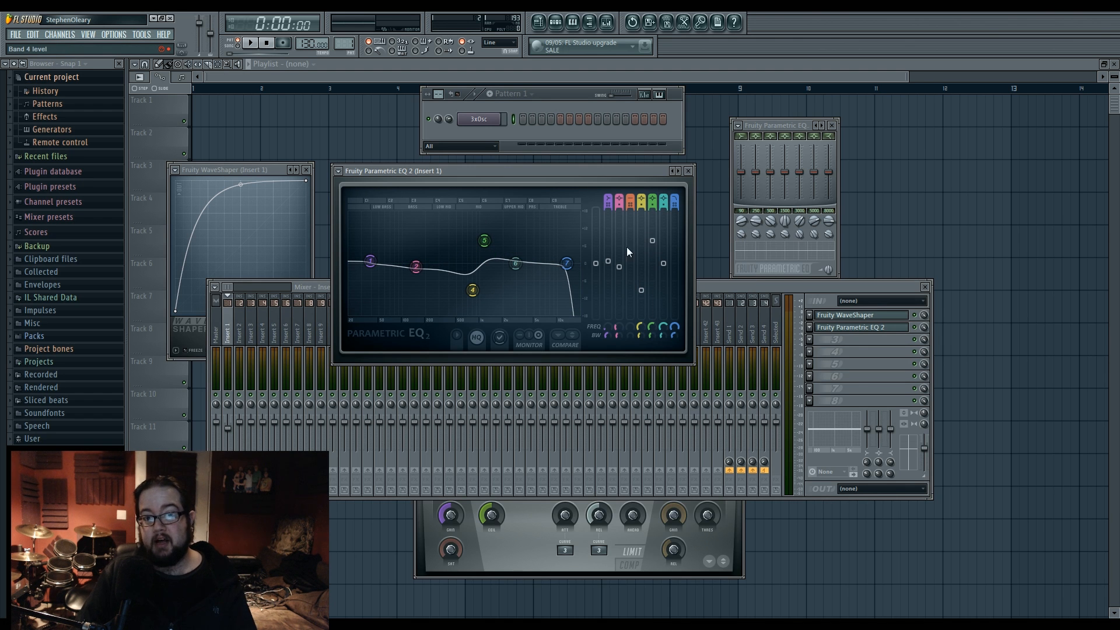
mouse_move(484, 240)
mouse_down()
mouse_move(525, 251)
mouse_move(501, 239)
mouse_up()
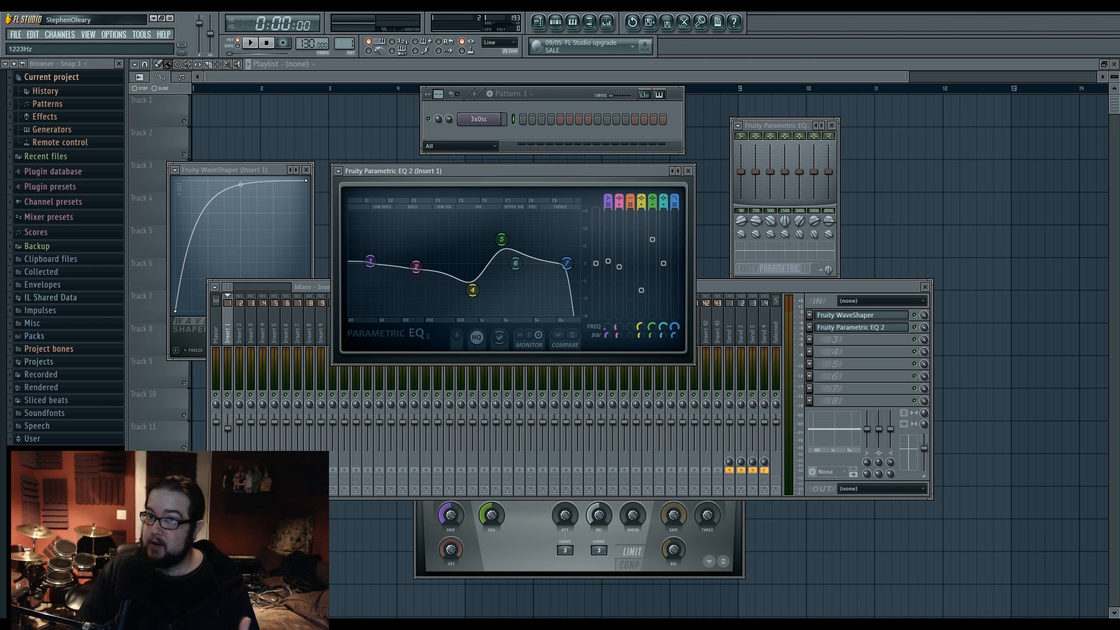
Narrow the bandwidth of bands 4, 5 and 6 and boost them into three adjacent narrow peaks
drag(472, 290, 501, 263)
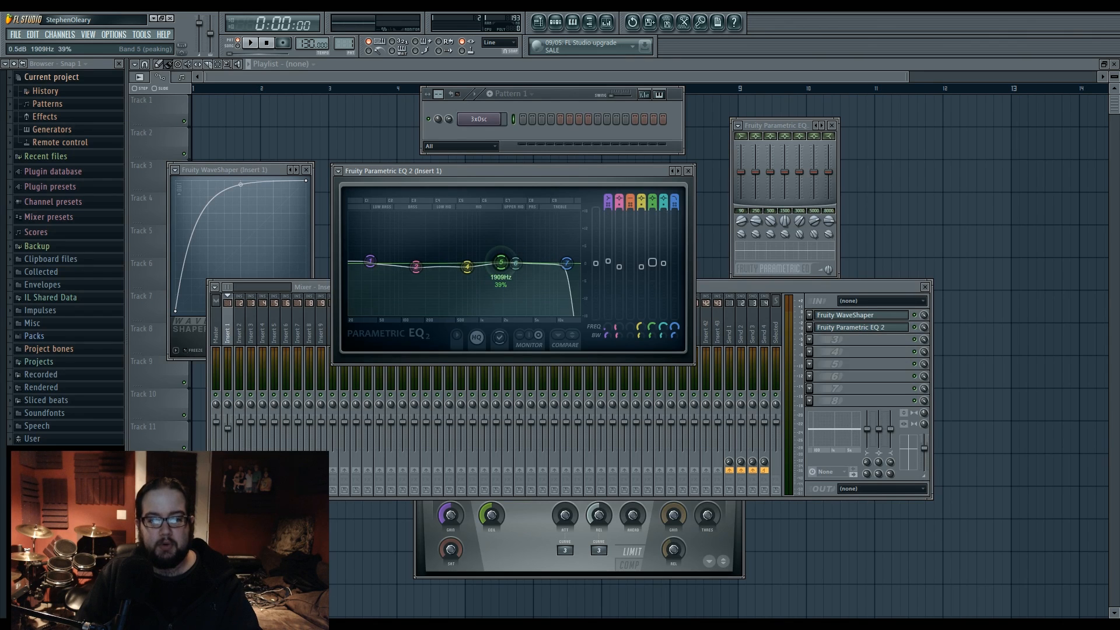
drag(416, 266, 500, 232)
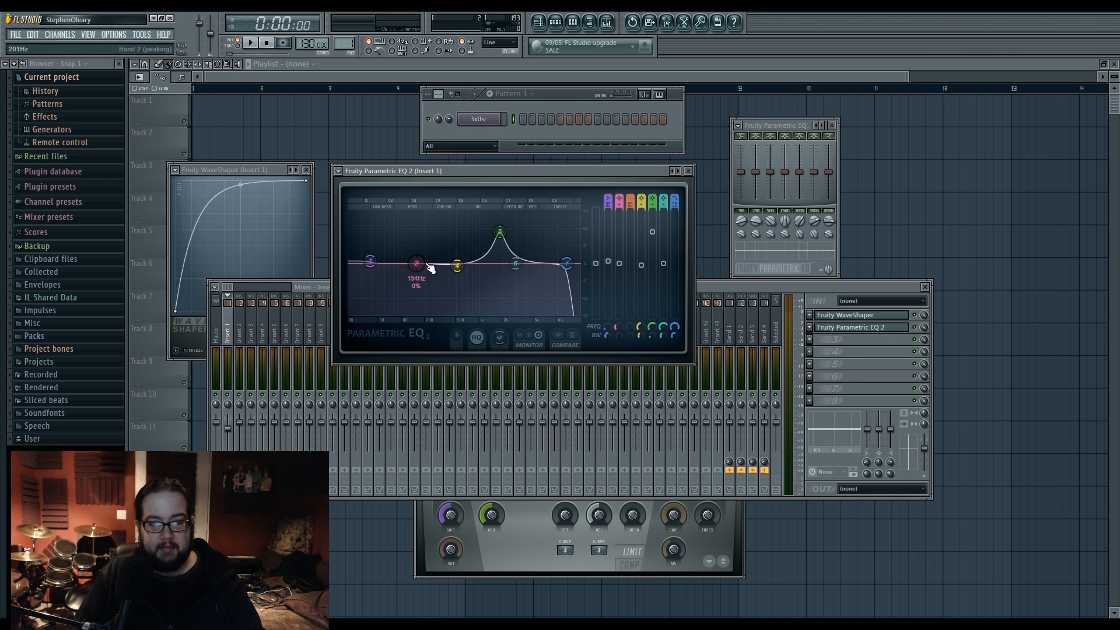
drag(455, 271, 501, 238)
scroll(463, 236, up, 2)
scroll(461, 245, down, 3)
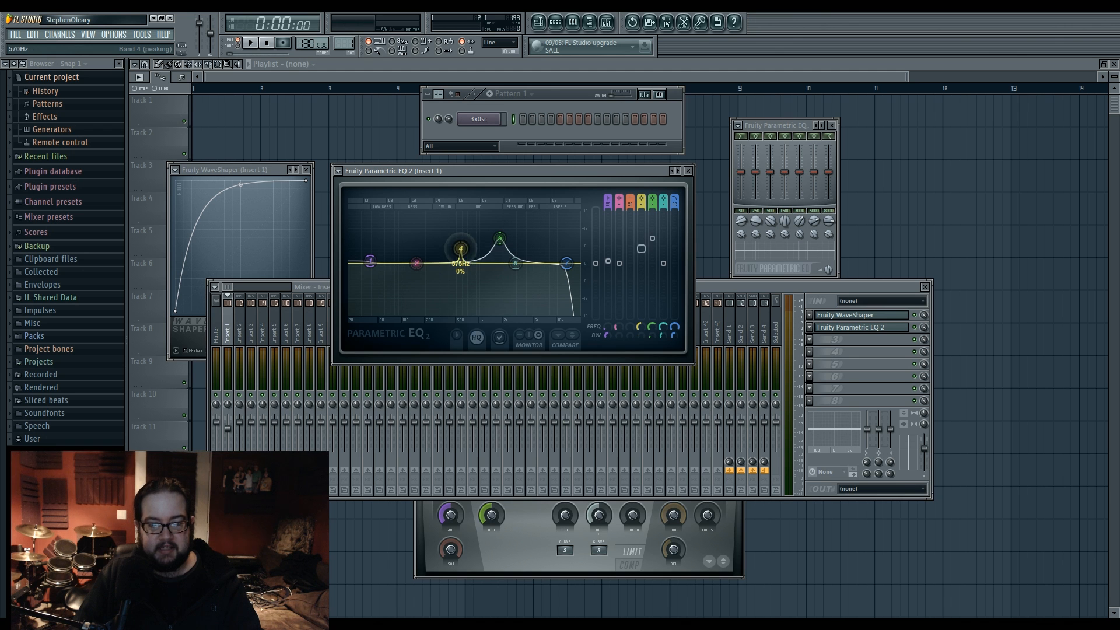
drag(461, 247, 497, 230)
scroll(500, 238, down, 4)
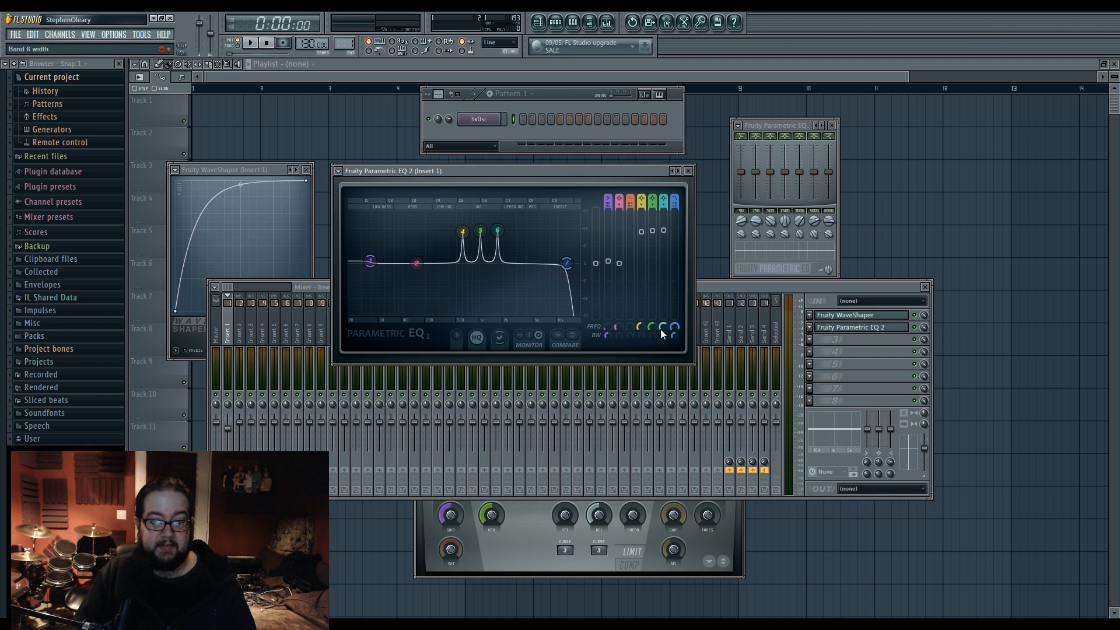
mouse_move(663, 326)
mouse_down()
mouse_move(662, 315)
mouse_move(663, 341)
mouse_move(663, 321)
mouse_up()
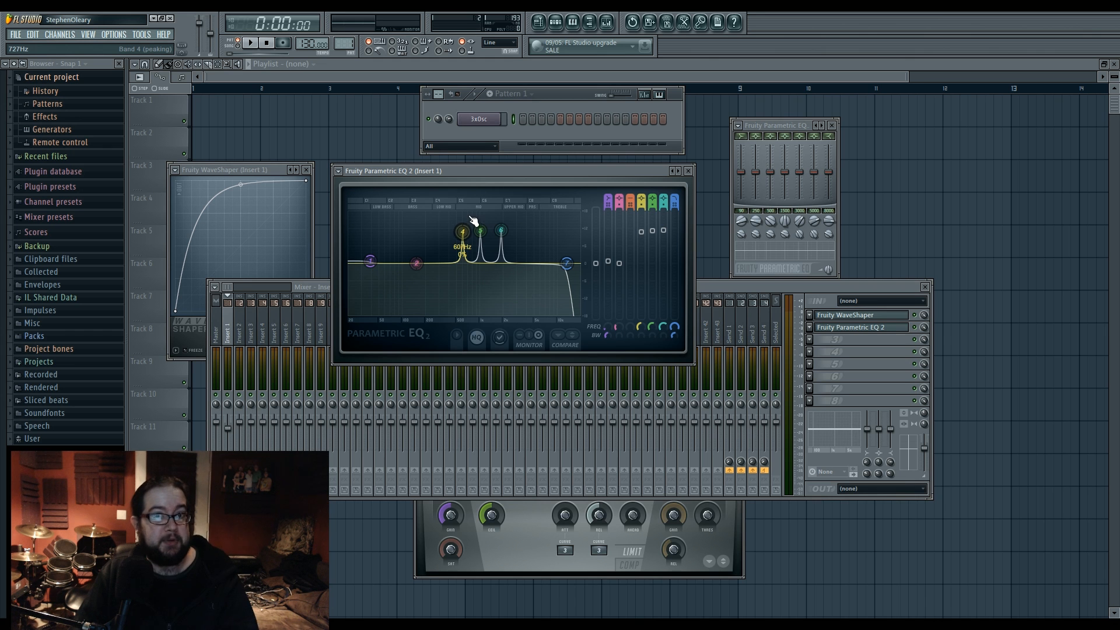
Reset the levels of bands 4, 5 and 6 to 0 dB
alt+click(643, 238)
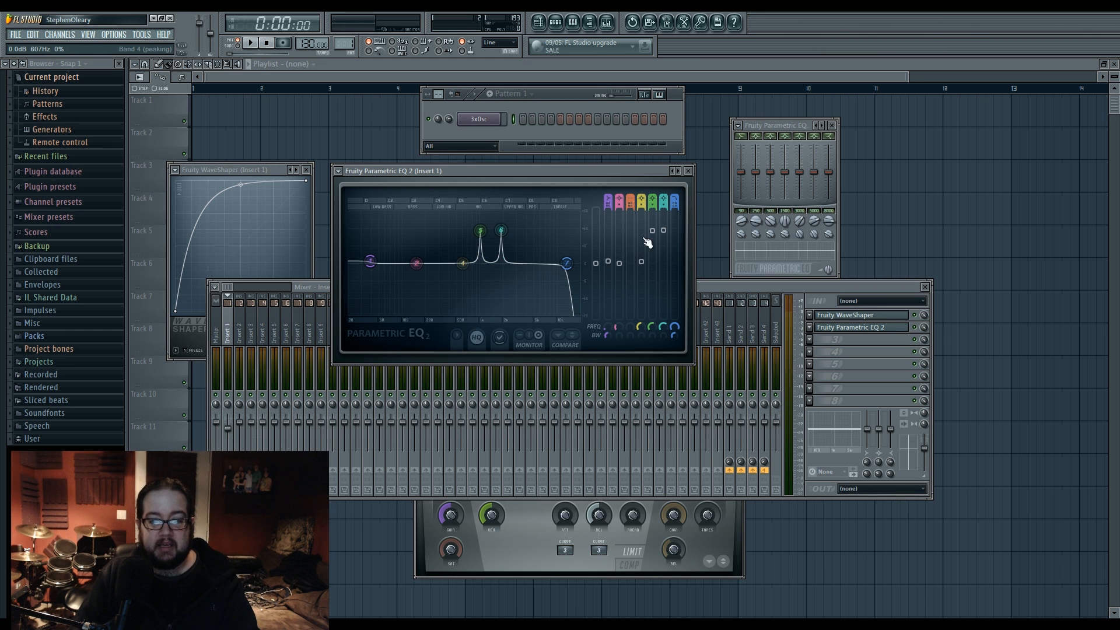
alt+click(652, 230)
alt+click(663, 231)
Lower band 7's low-pass cutoff slightly and adjust its bandwidth for a mild bump before the roll-off
mouse_move(567, 263)
mouse_down()
mouse_move(383, 263)
mouse_move(562, 263)
mouse_up()
scroll(547, 264, down, 7)
scroll(547, 264, up, 5)
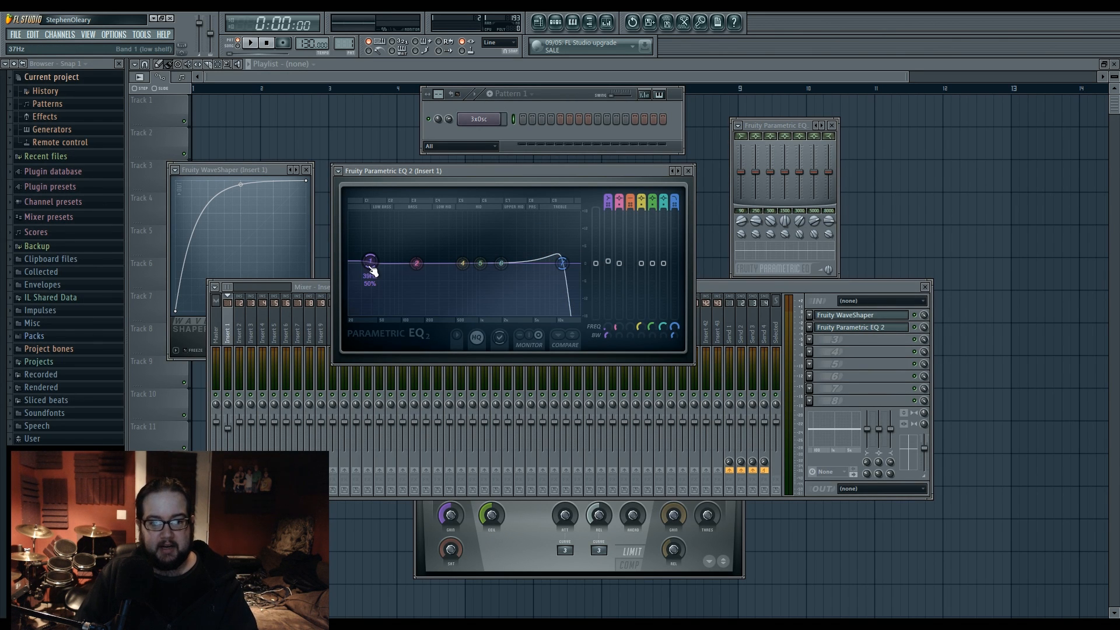
Move band 1 to about 44 Hz and change its type from Low shelf to High pass
click(369, 261)
mouse_move(369, 261)
mouse_down()
mouse_move(379, 295)
mouse_move(457, 313)
mouse_move(373, 267)
mouse_up()
right_click(373, 267)
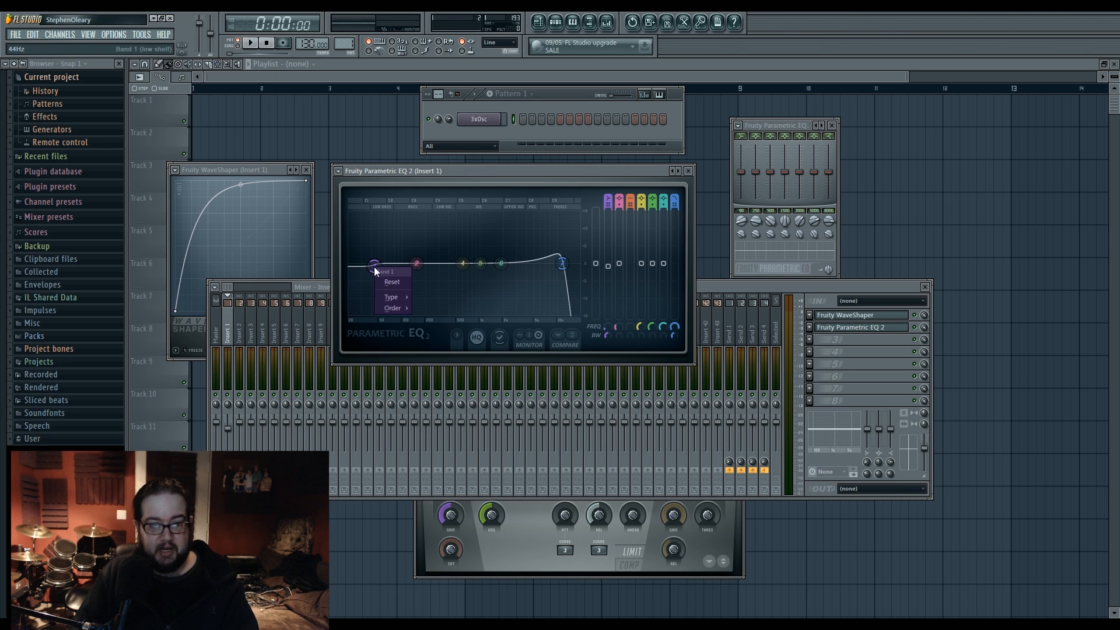
mouse_move(404, 313)
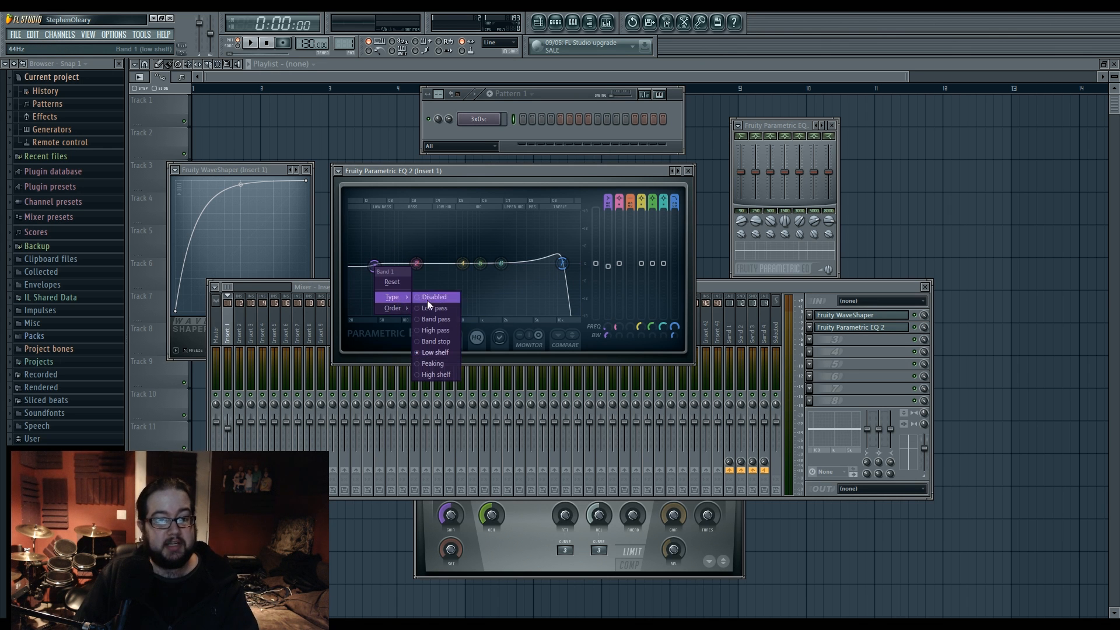
click(446, 330)
Play the pattern, sweep band 1's high-pass cutoff upward and settle it at about 350 Hz
key(space)
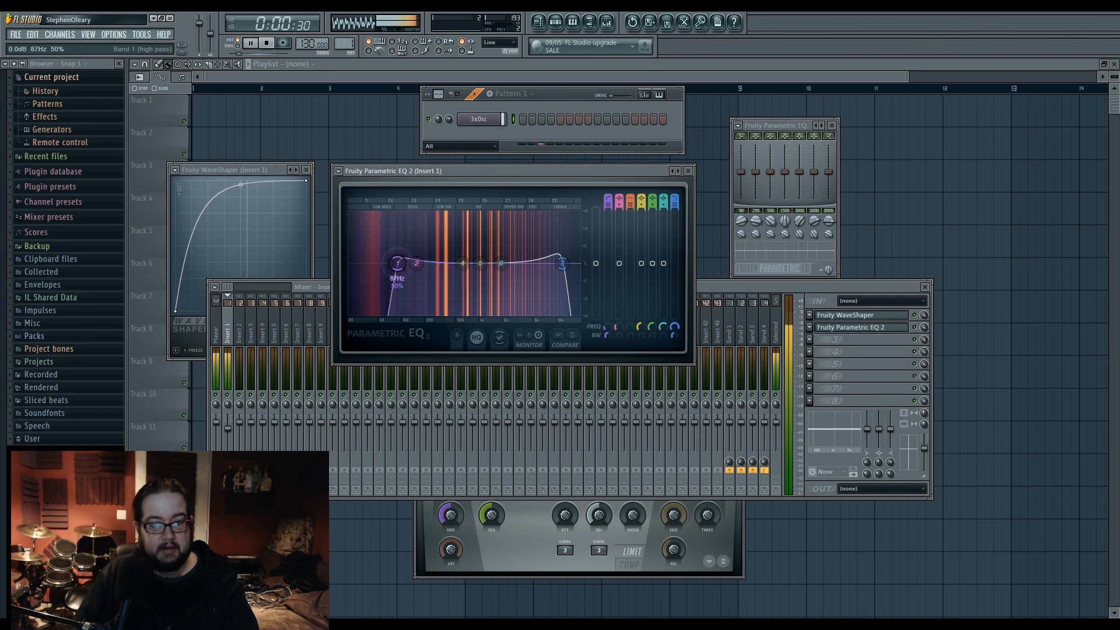
drag(372, 265, 464, 267)
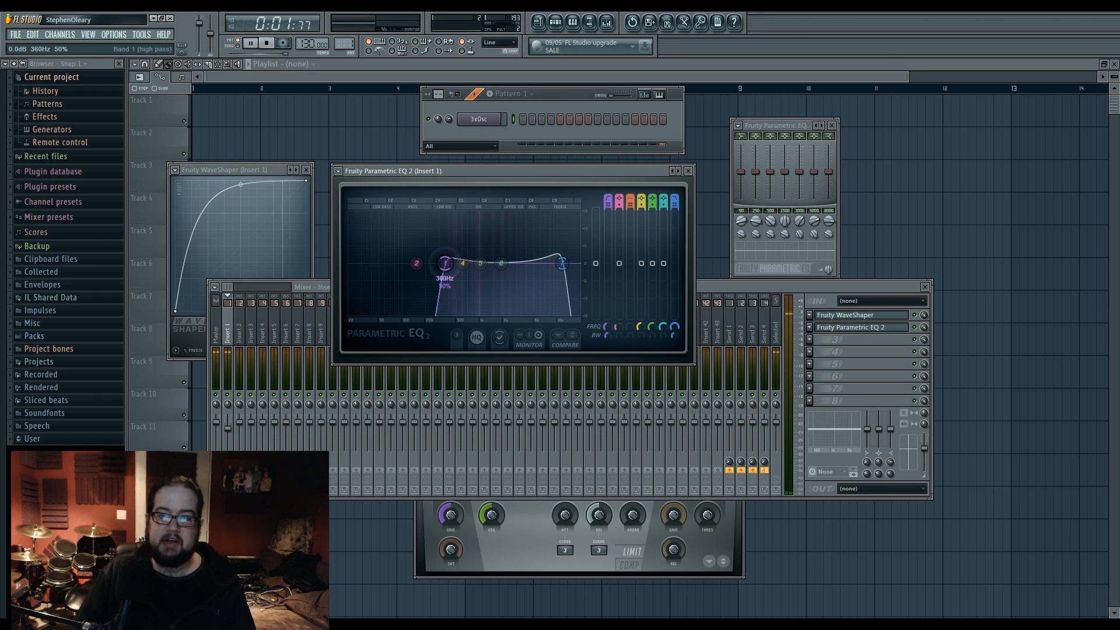
drag(450, 259, 445, 262)
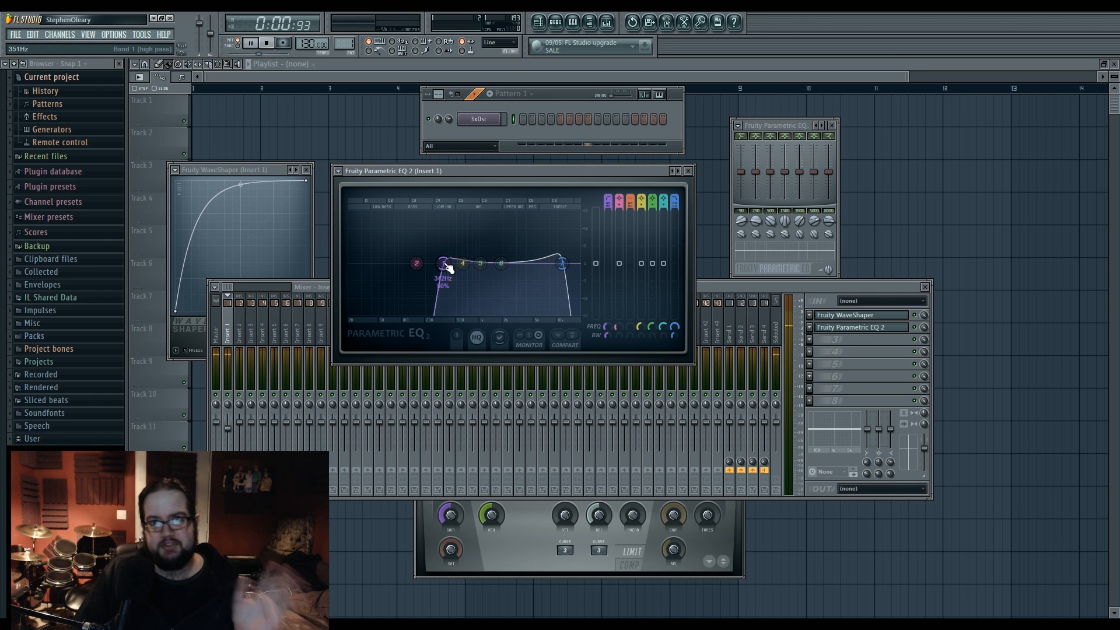
Disable band 7, restore its Low pass type and open its order options
right_click(560, 269)
mouse_move(586, 299)
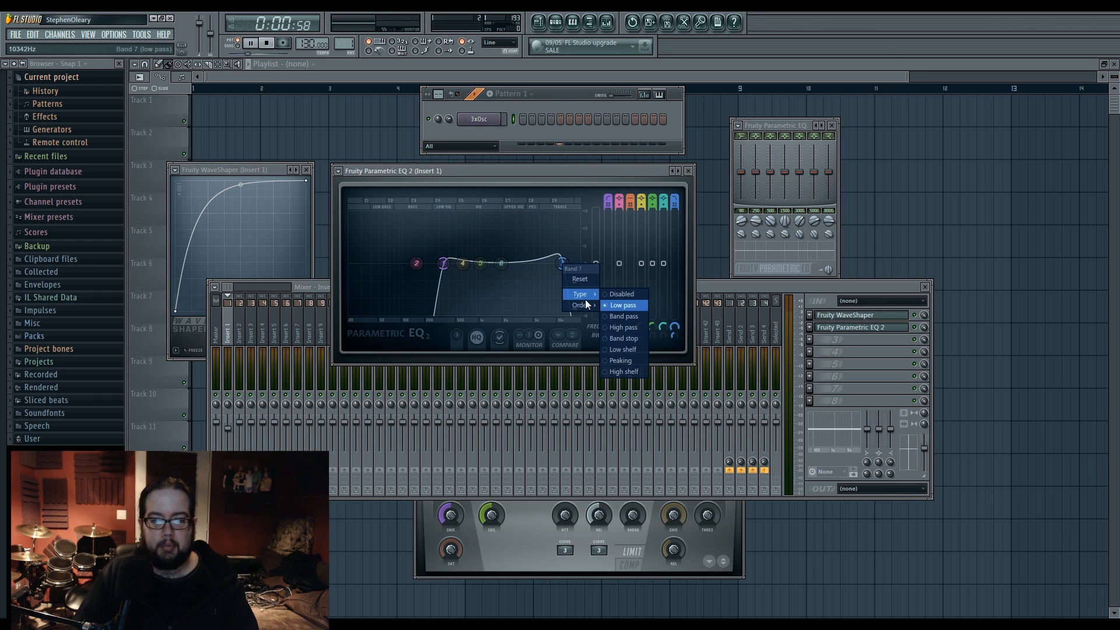
click(622, 294)
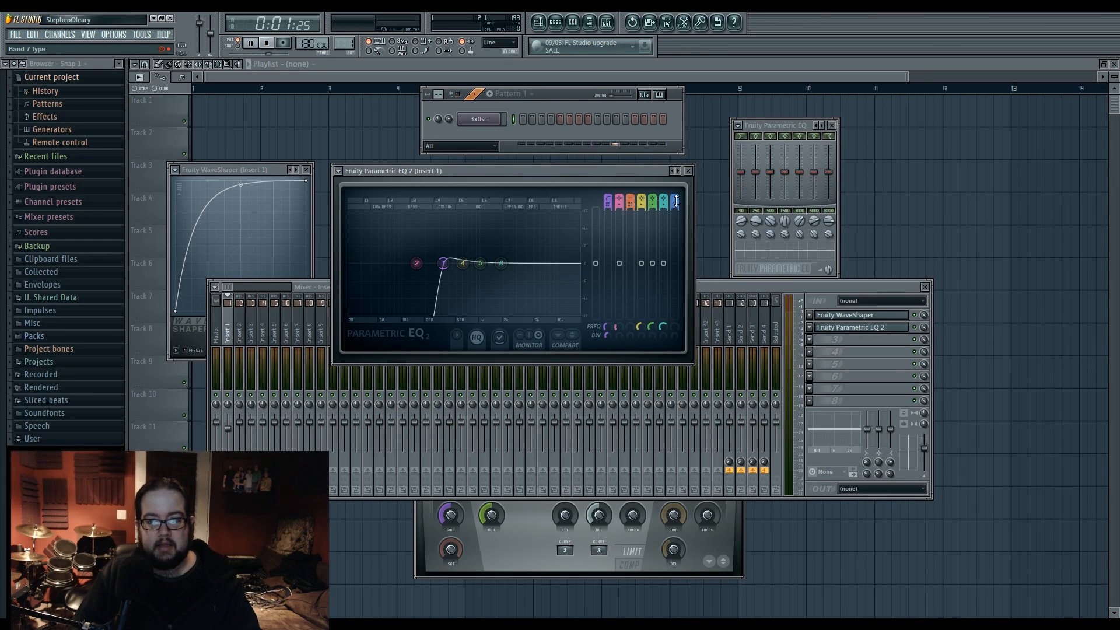
drag(676, 202, 676, 197)
right_click(562, 264)
mouse_move(571, 305)
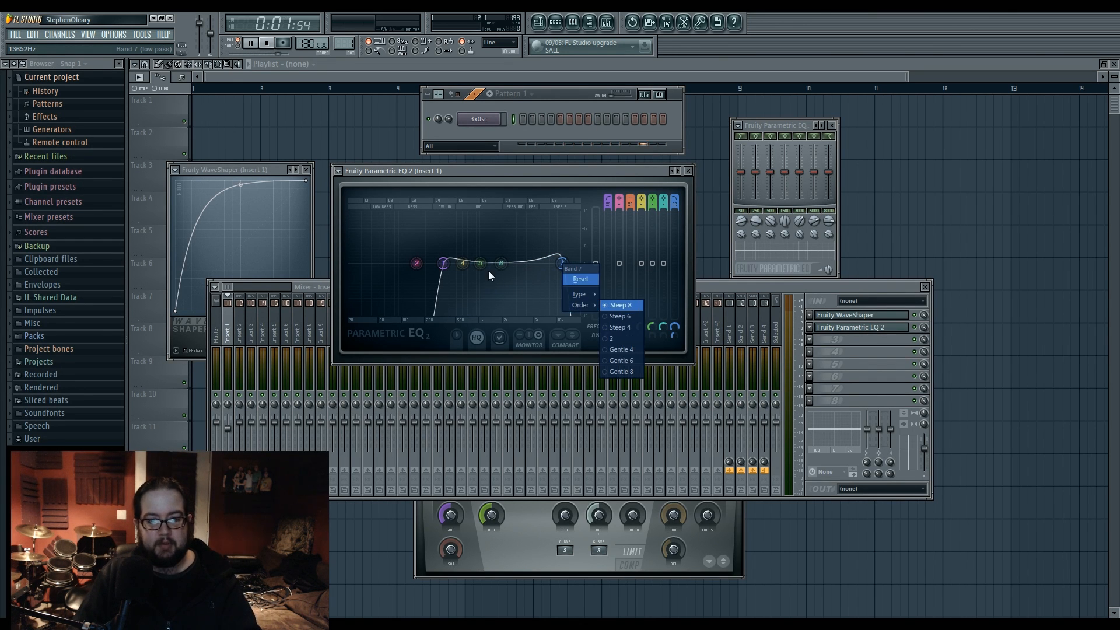
Shift band 5 slightly up in frequency and boost band 6 by about 6.6 dB near 1.4 kHz
drag(485, 267, 497, 267)
drag(501, 264, 489, 244)
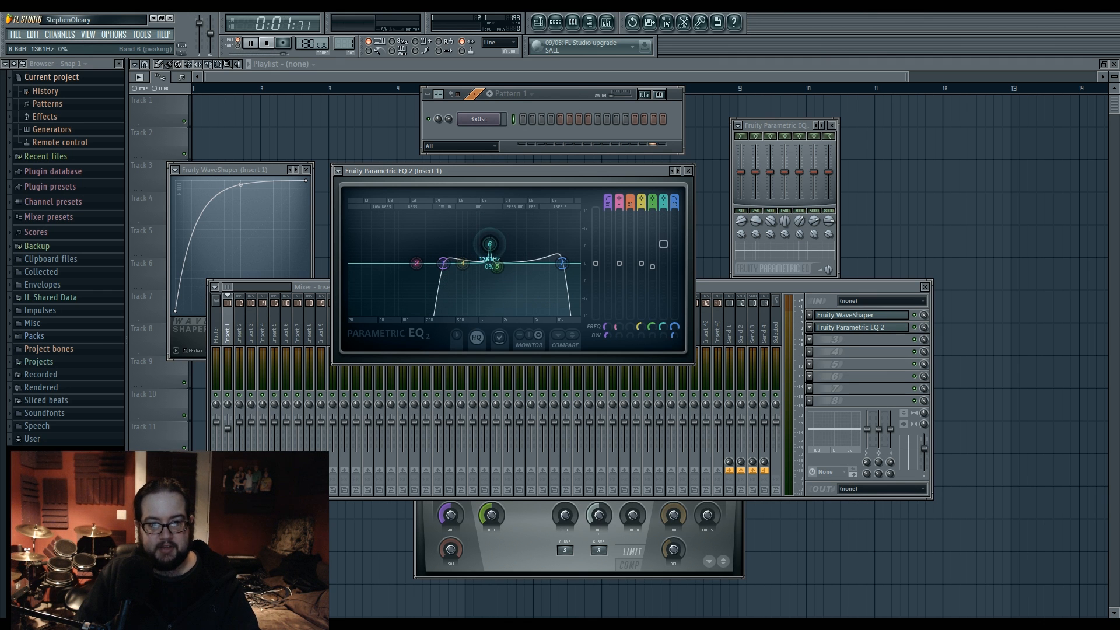
right_click(490, 243)
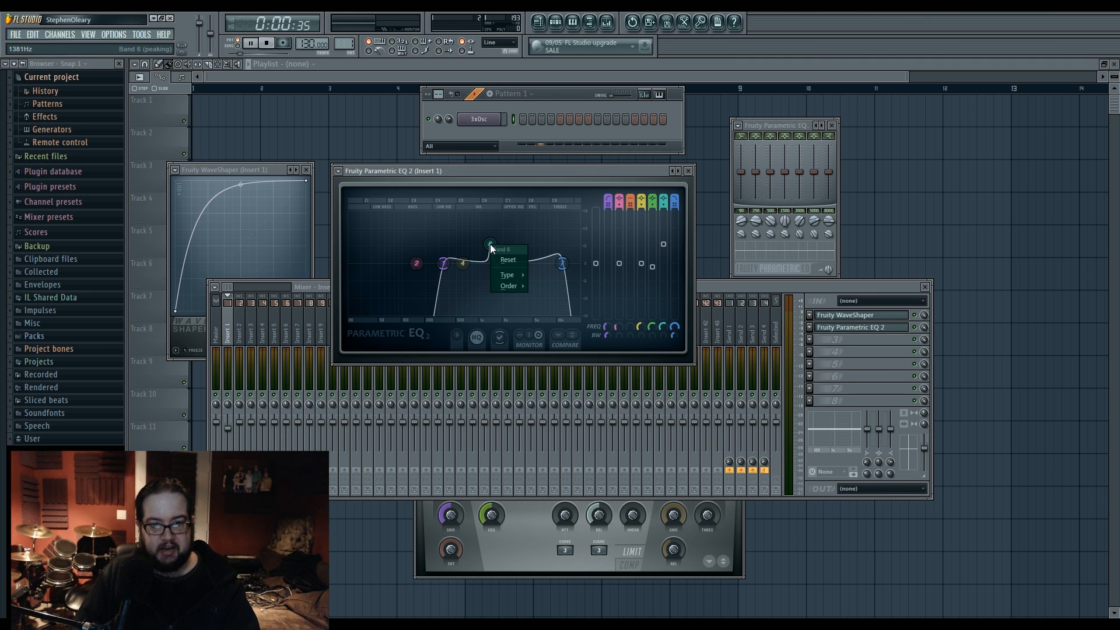
click(460, 235)
Change band 7's type to Peaking and stop the playback
right_click(562, 263)
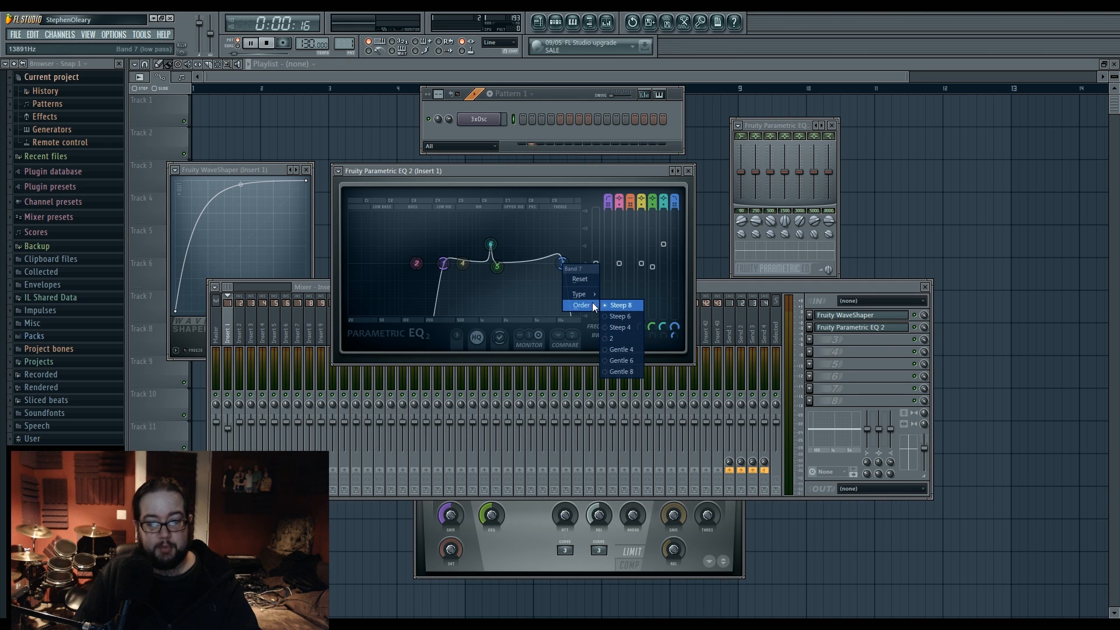
mouse_move(594, 295)
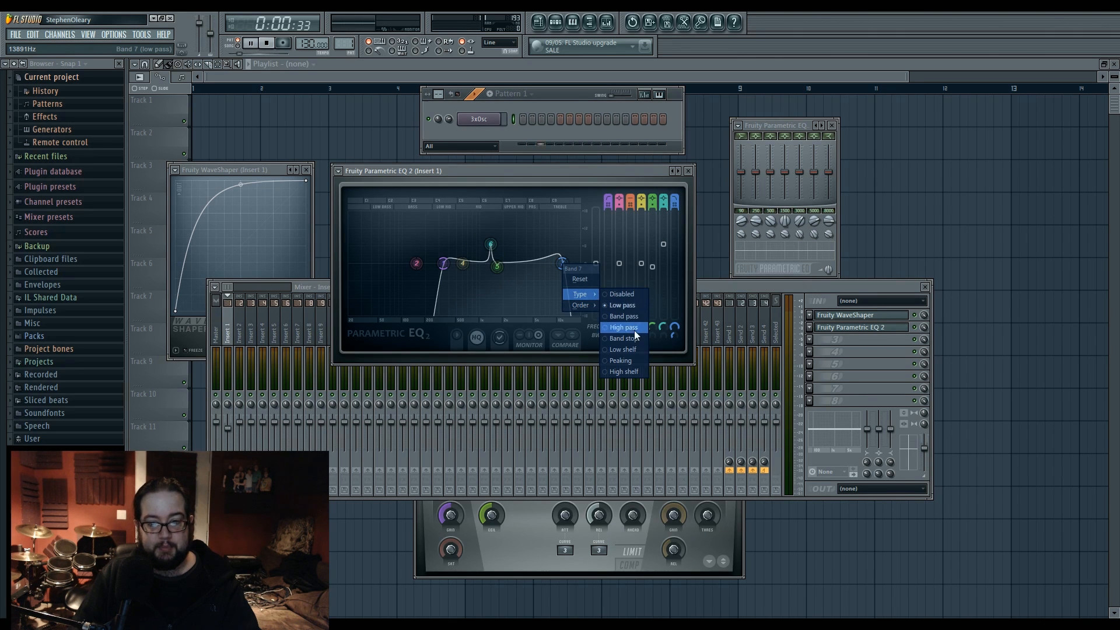
click(638, 362)
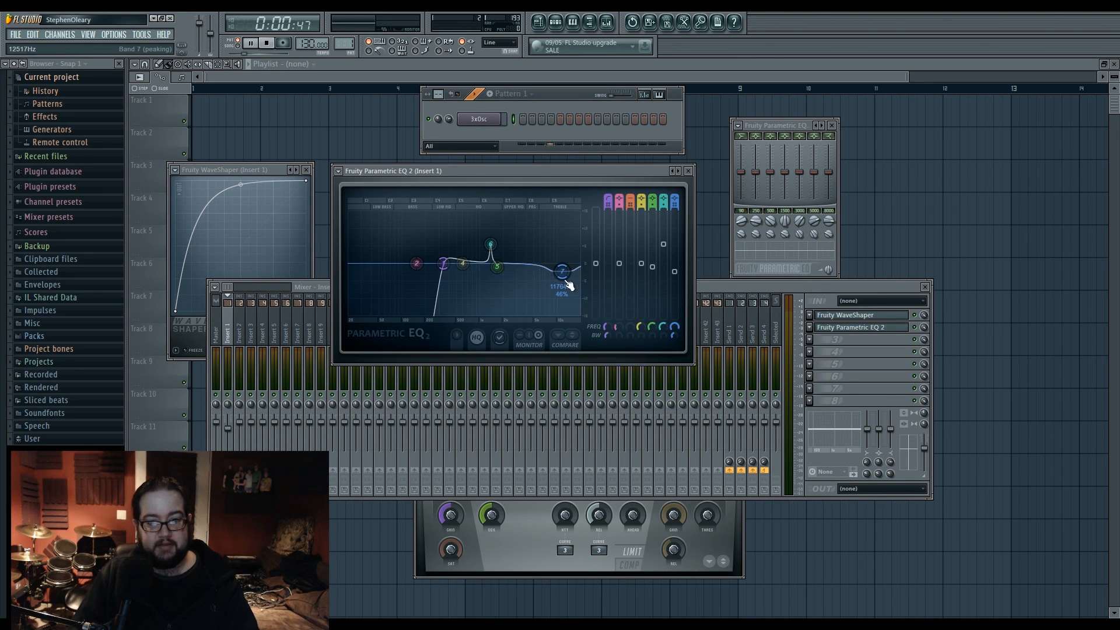
click(271, 47)
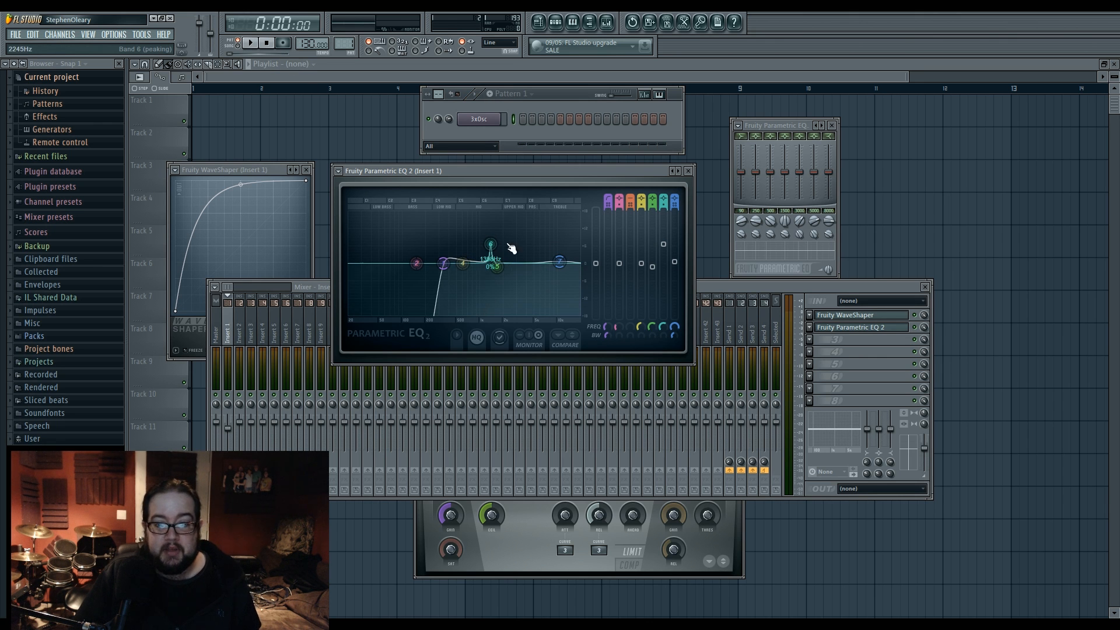
Move band 6 to a cut at about 2.8 kHz, set its order to Steep 8 and deepen it into a full notch
drag(491, 244, 519, 287)
scroll(514, 282, down, 4)
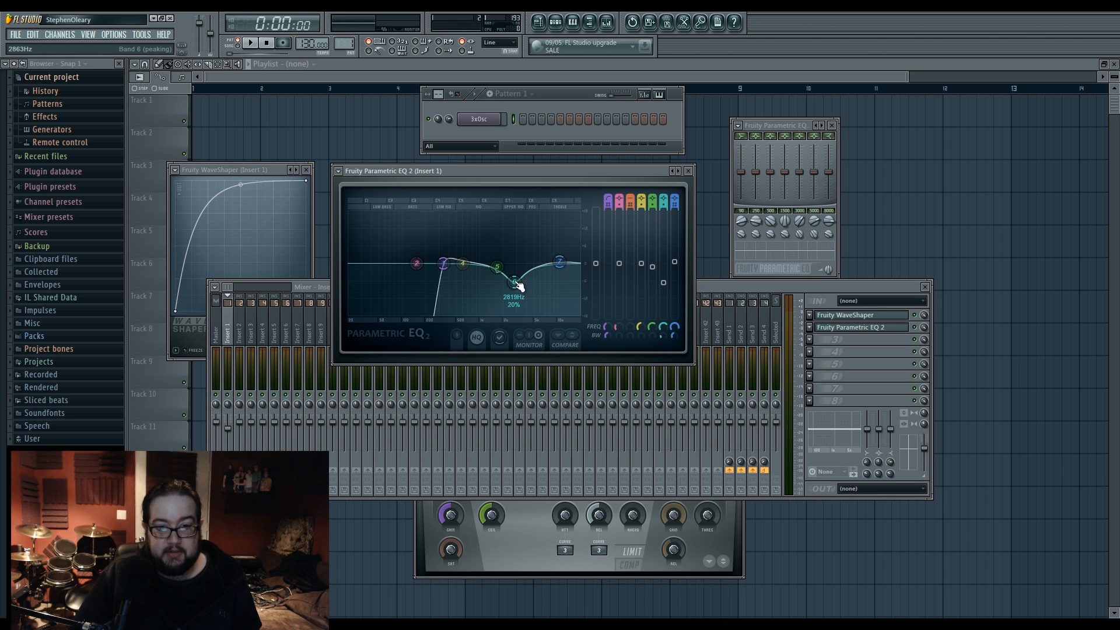
right_click(513, 282)
mouse_move(534, 326)
click(571, 326)
drag(515, 282, 518, 320)
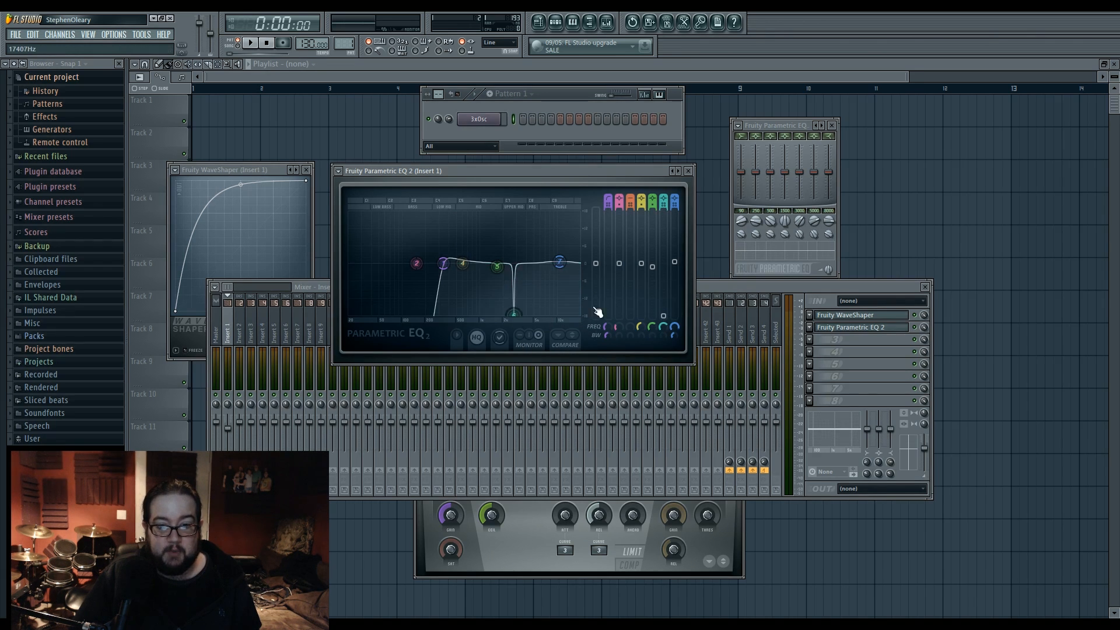
Move band 6's narrow peaking cut down to about 1053 Hz and play a test note through it
drag(664, 335, 664, 334)
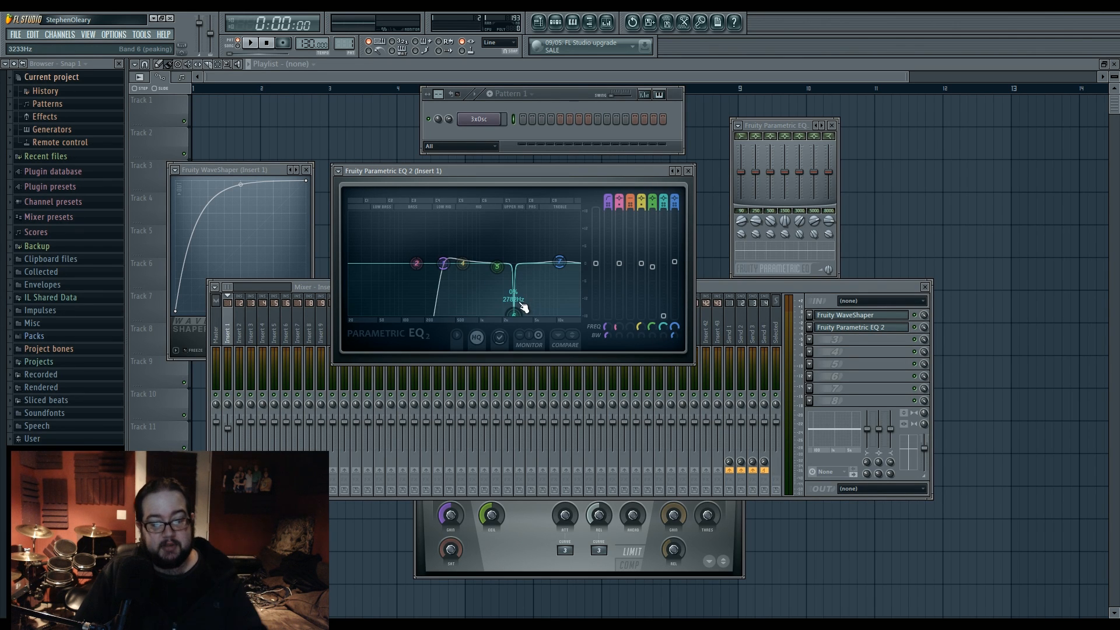
drag(522, 304, 489, 304)
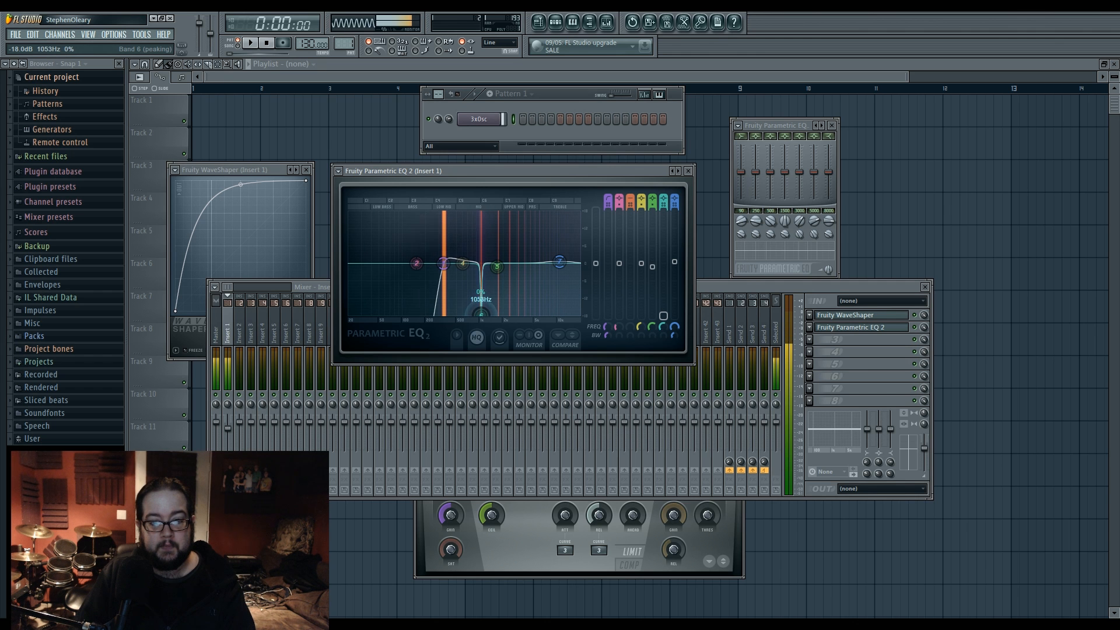
key(v)
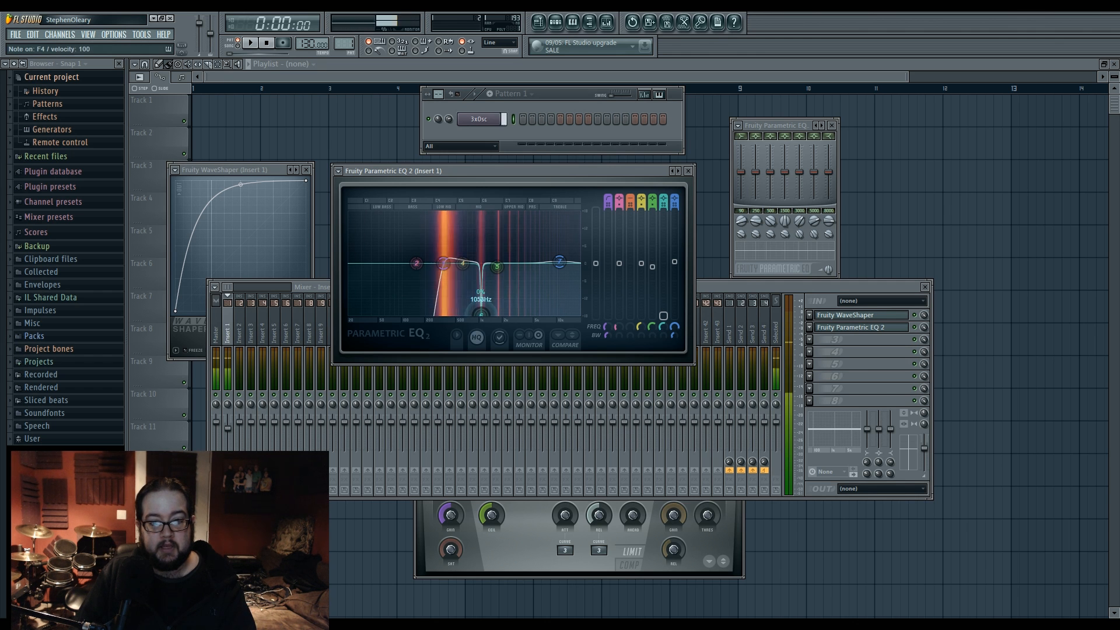
Nudge band 6 slightly lower in frequency and change its filter type to Notch, keeping it near 1 kHz
drag(481, 314, 480, 314)
right_click(477, 310)
mouse_move(500, 344)
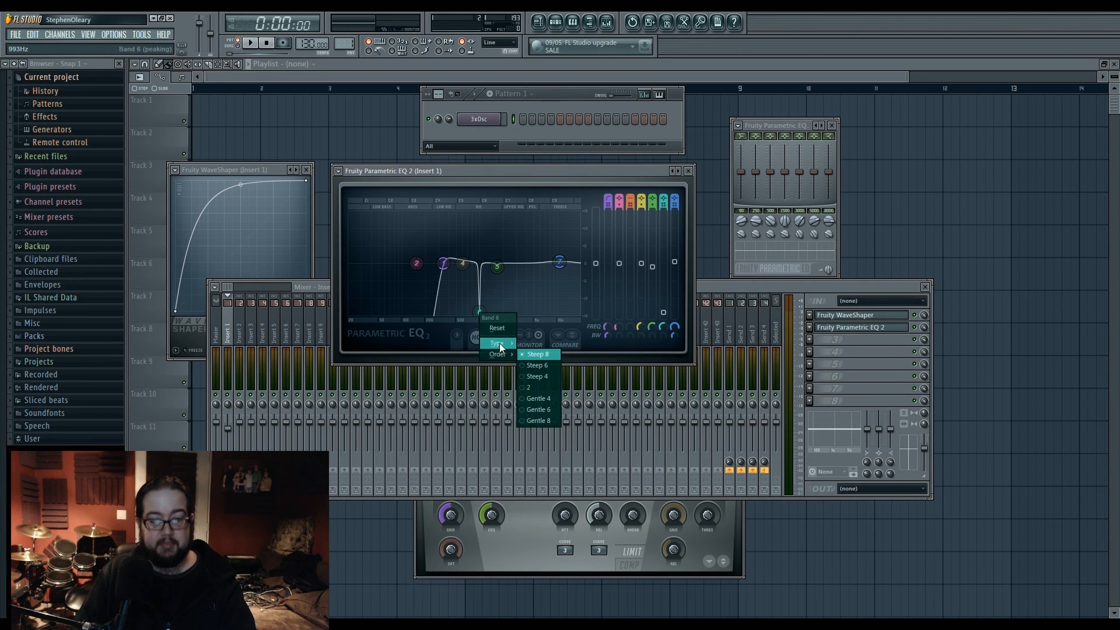
click(554, 384)
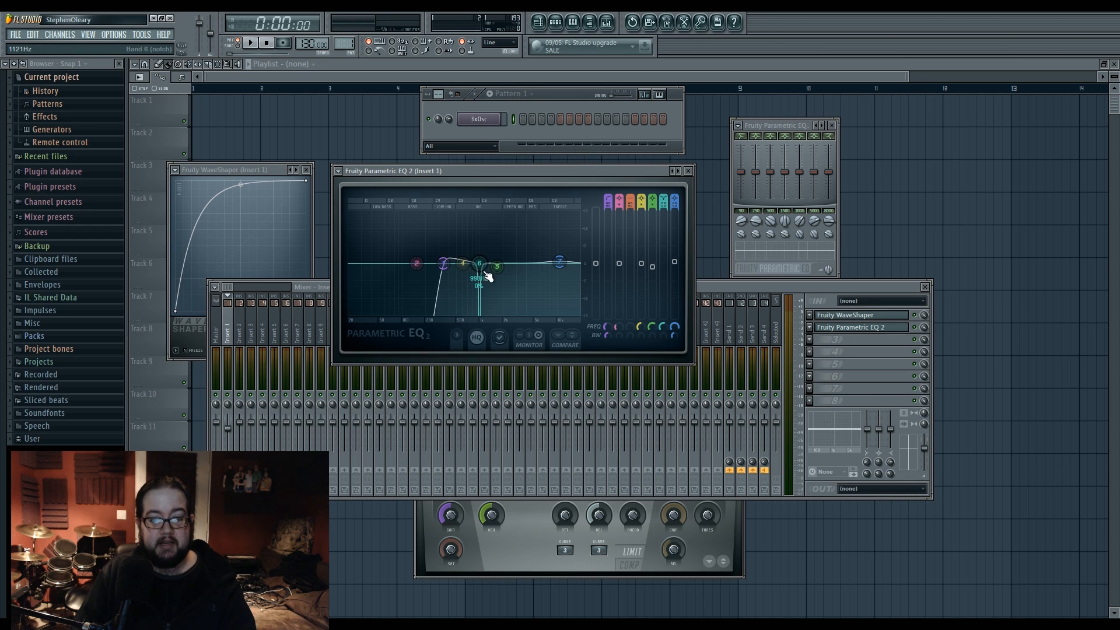
drag(481, 266, 481, 263)
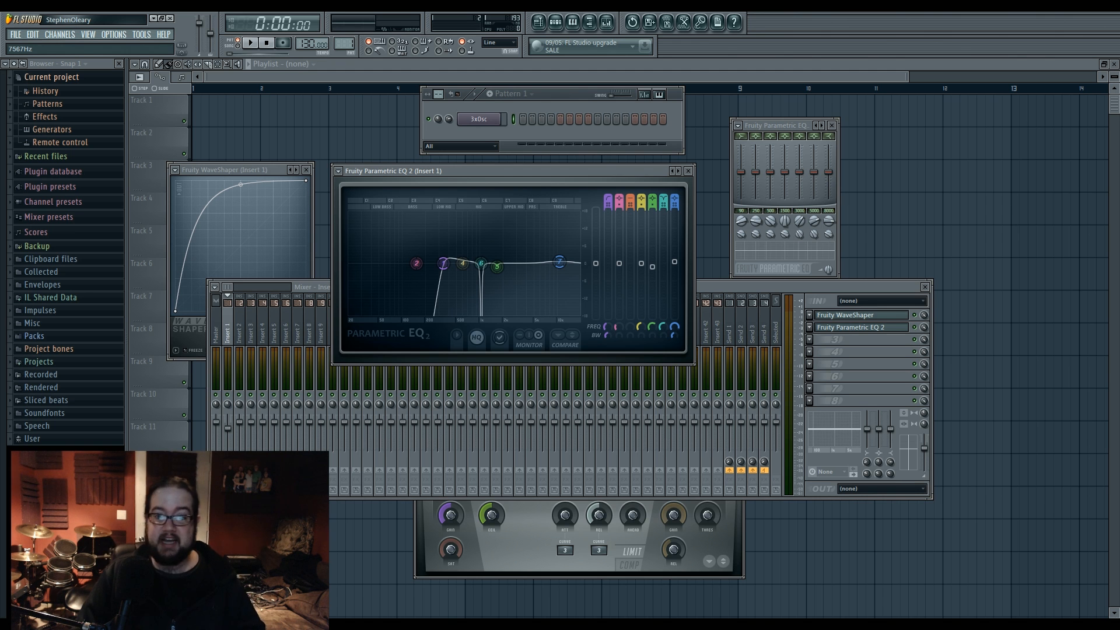
mouse_move(482, 264)
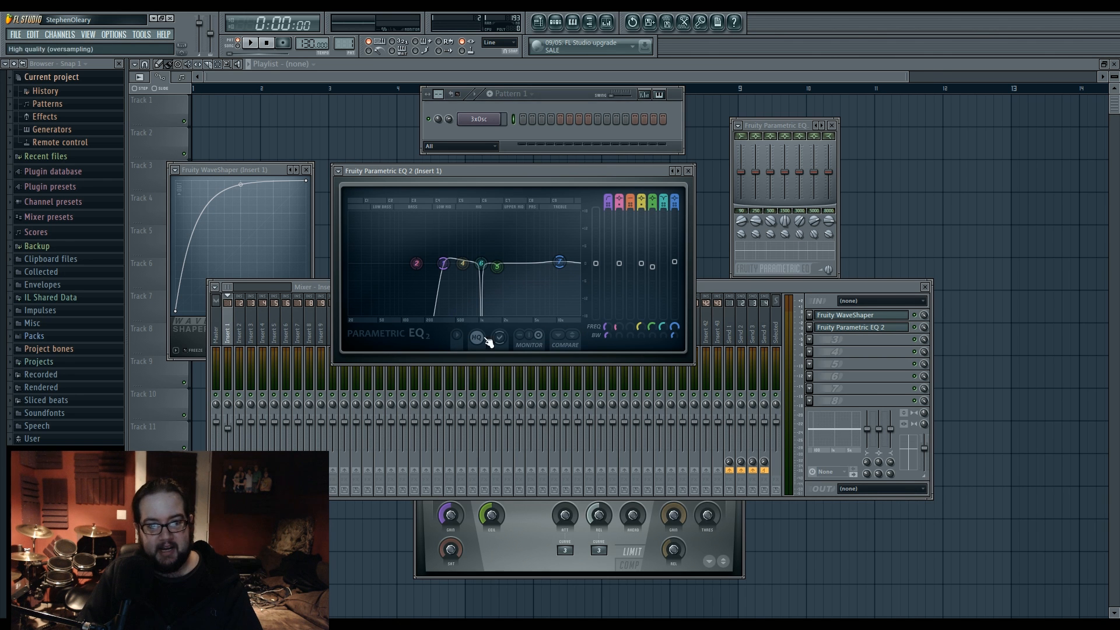
Open the EQ's plug-in options and toggle the High precision monitor setting
click(458, 337)
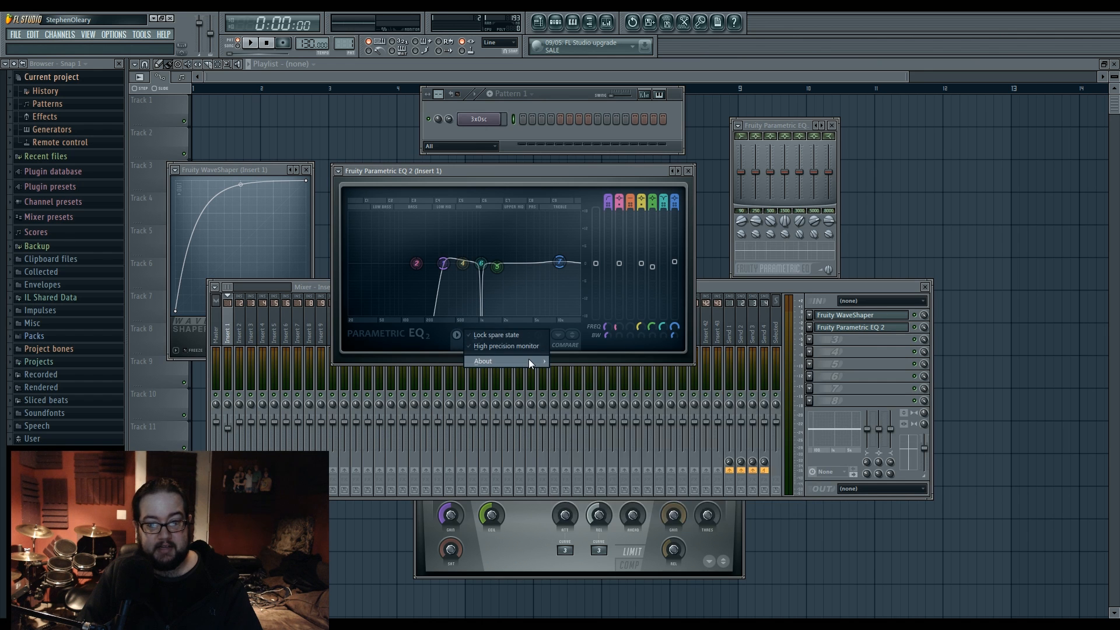
mouse_move(529, 361)
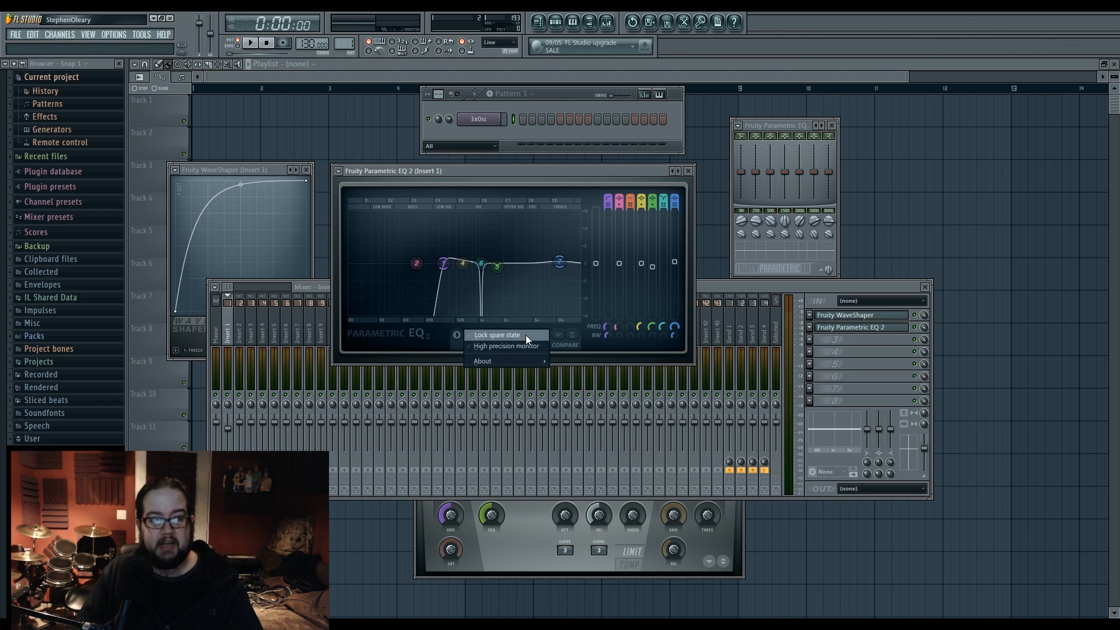
click(433, 346)
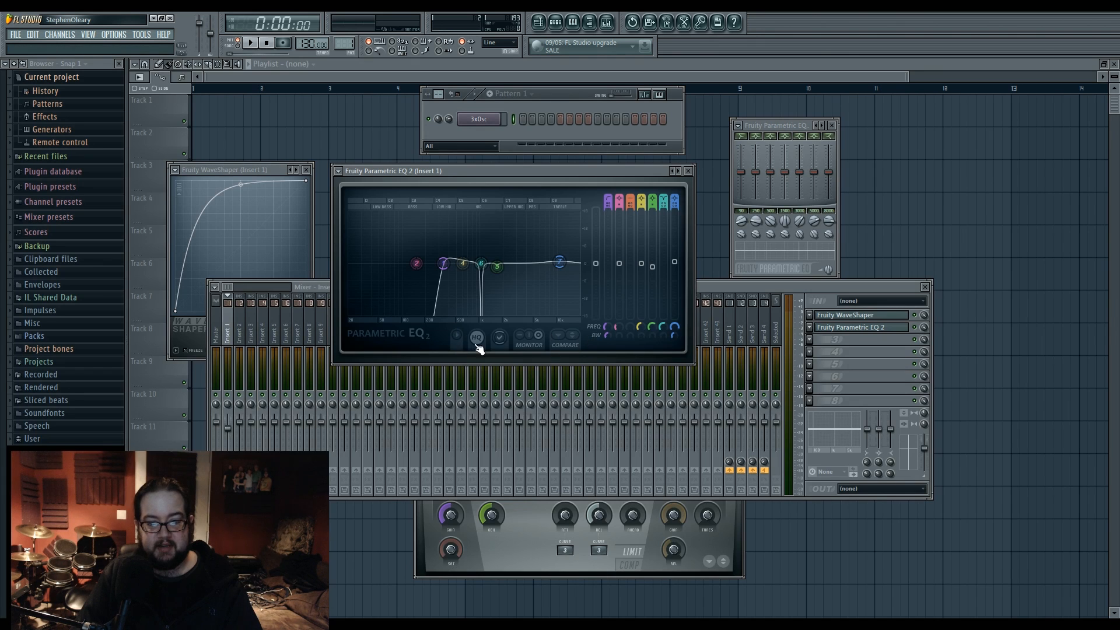
click(456, 334)
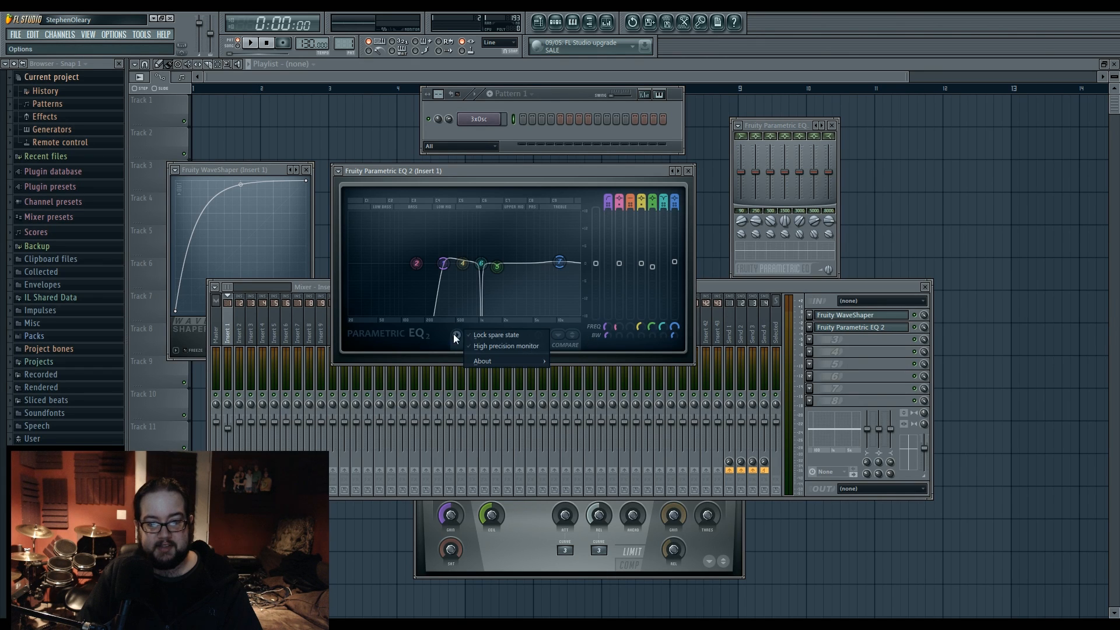
click(488, 348)
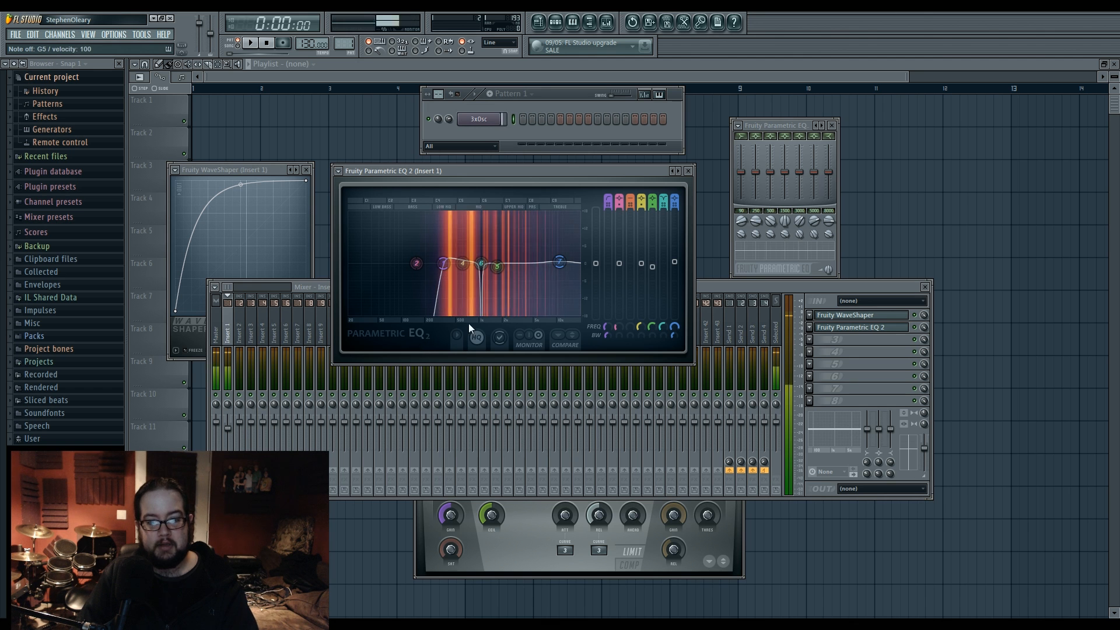
Toggle the High precision monitor twice more, playing a test note in between to compare the spectrum display
click(457, 335)
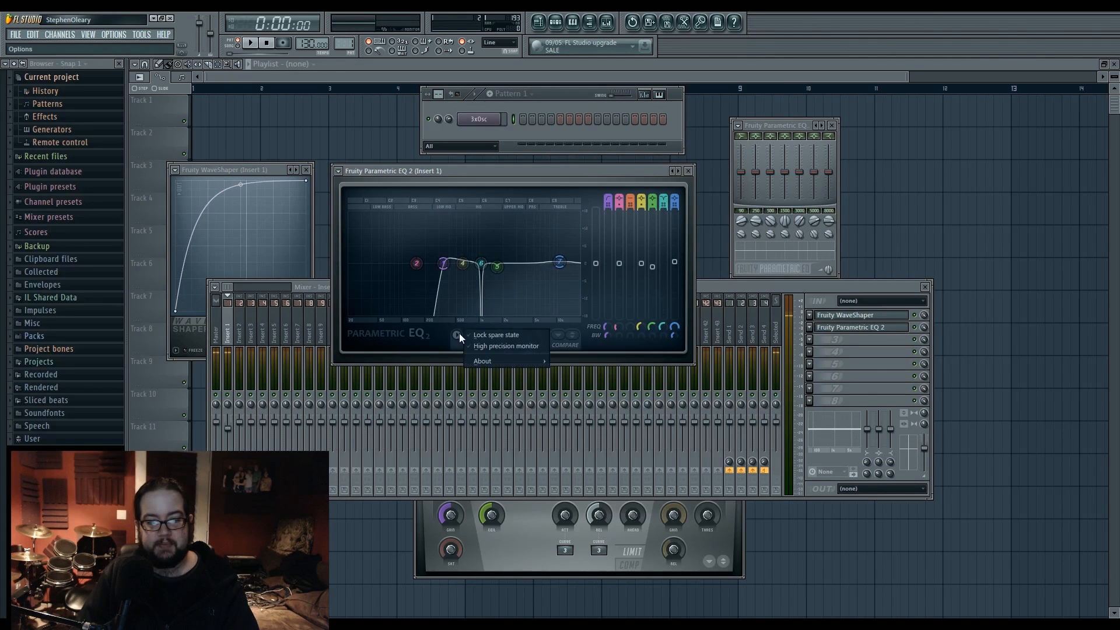
click(489, 345)
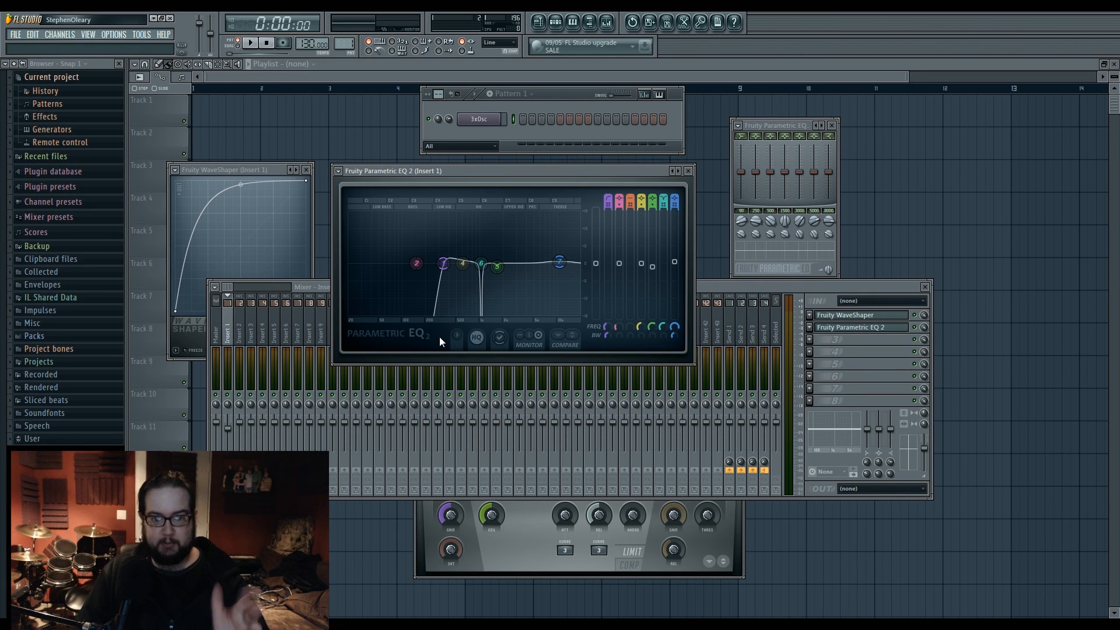
key(c)
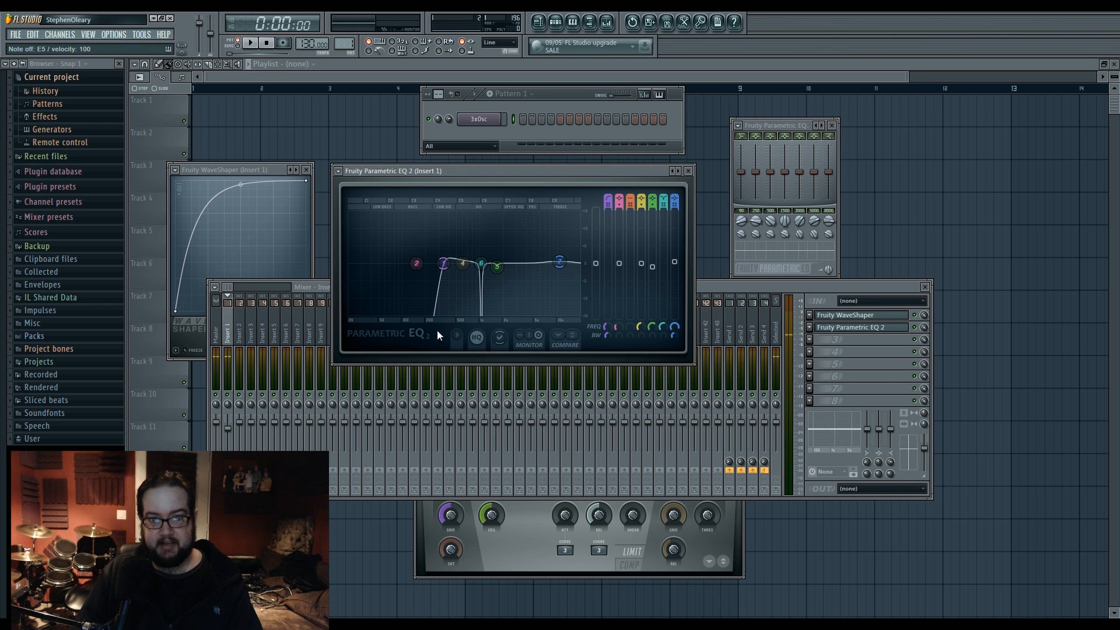
click(458, 335)
click(475, 345)
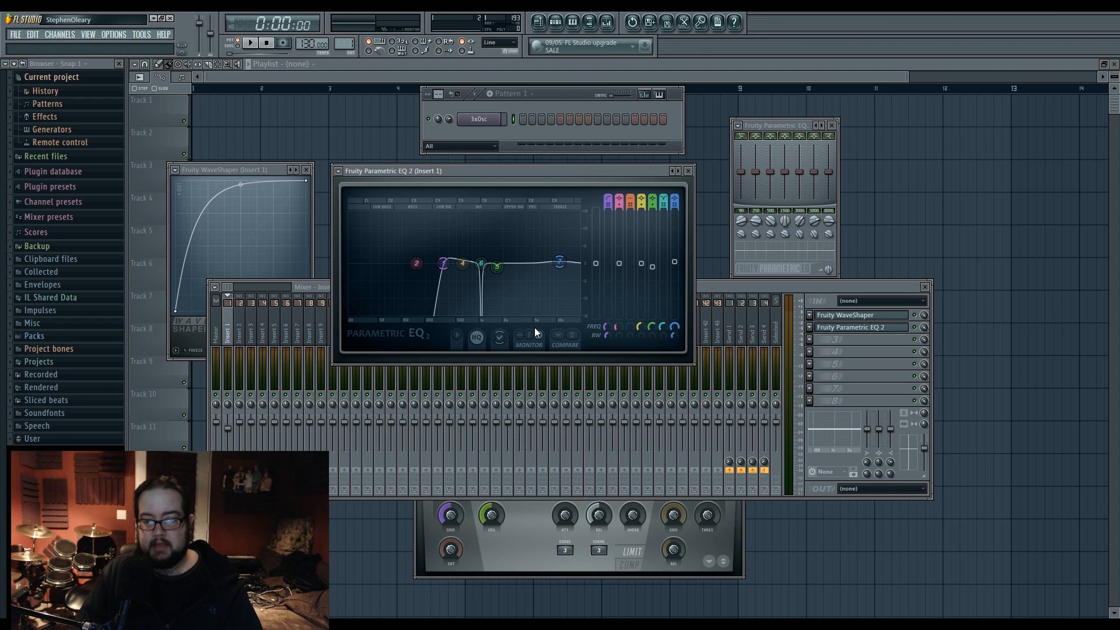
Toggle the band tokens' visibility several times, moving band 2 to a lower frequency and leaving the tokens shown
click(504, 340)
click(504, 339)
click(504, 340)
click(504, 340)
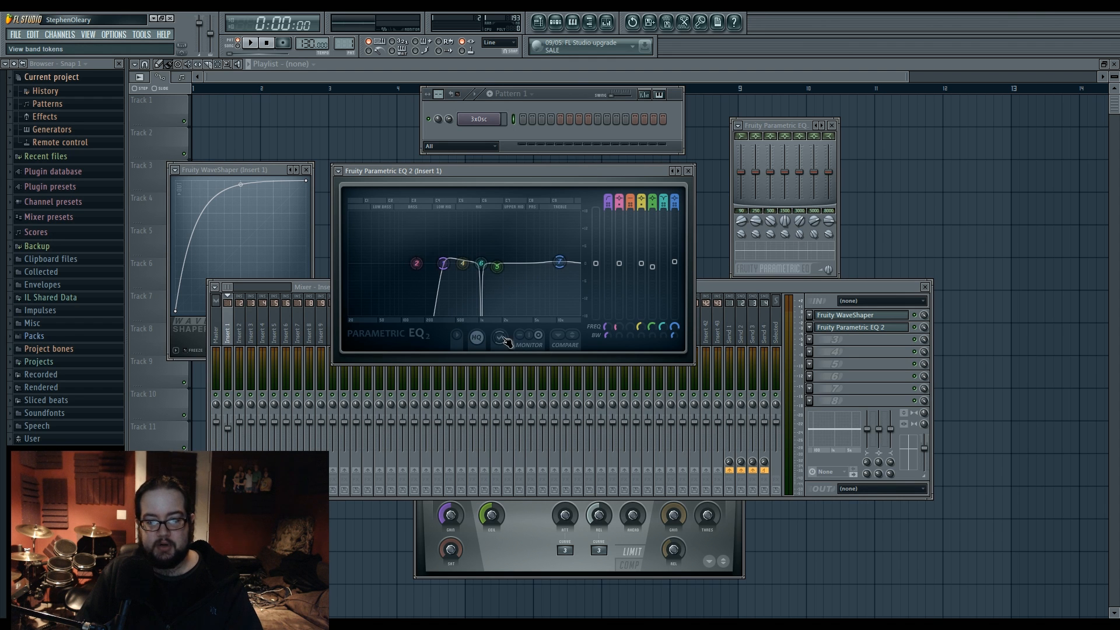
click(503, 338)
mouse_move(417, 263)
mouse_down()
mouse_move(447, 252)
mouse_move(416, 259)
mouse_move(425, 250)
mouse_move(412, 249)
mouse_move(472, 247)
mouse_move(402, 263)
mouse_move(391, 277)
mouse_move(397, 265)
mouse_up()
click(504, 339)
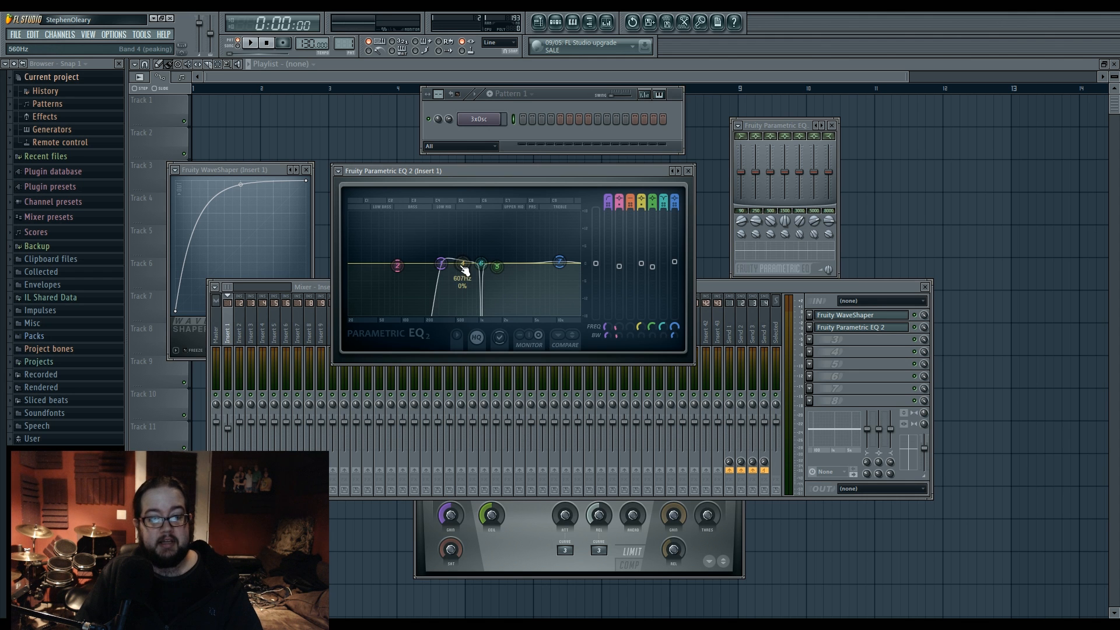
Set band 4's bandwidth to 20% and, after trying stronger boosts, settle it at about 4473 Hz with a slight boost
key(r)
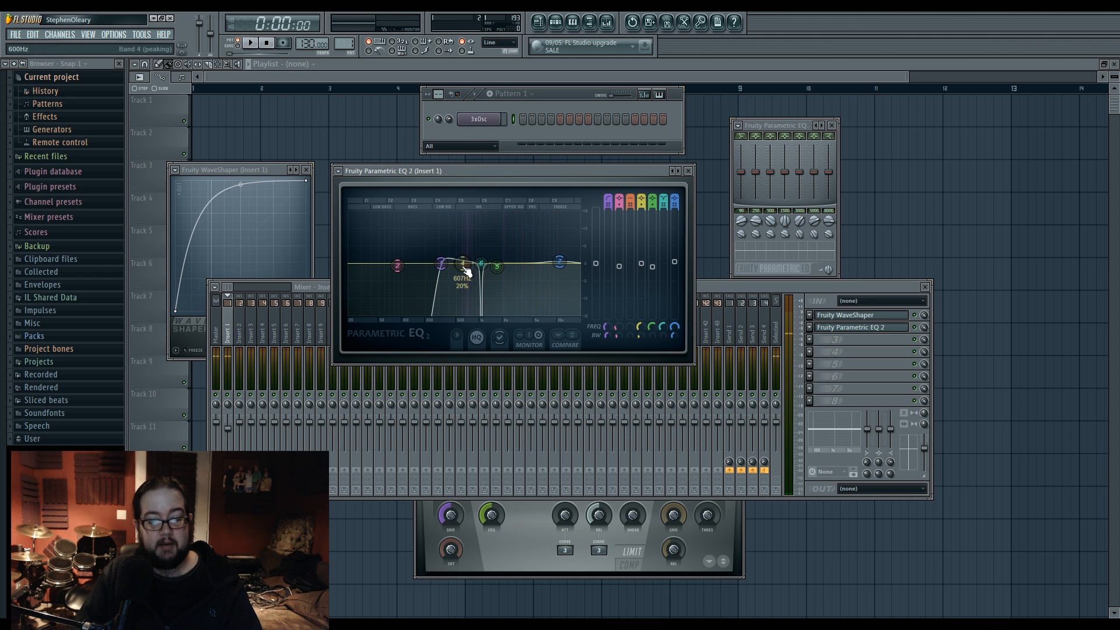
drag(520, 236, 539, 217)
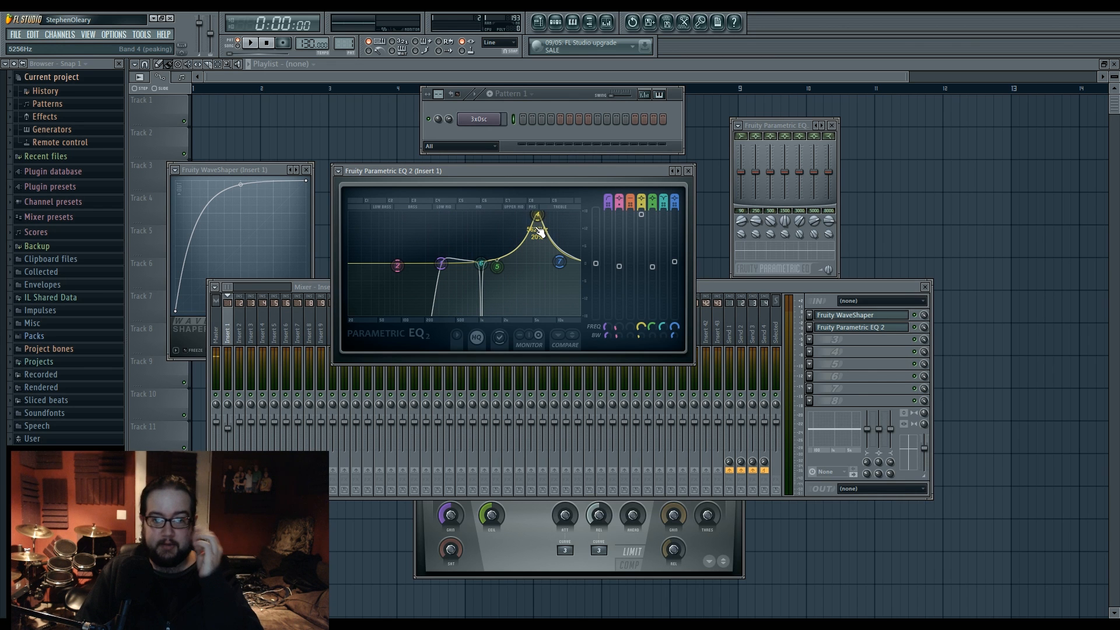
drag(539, 228, 534, 264)
key(space)
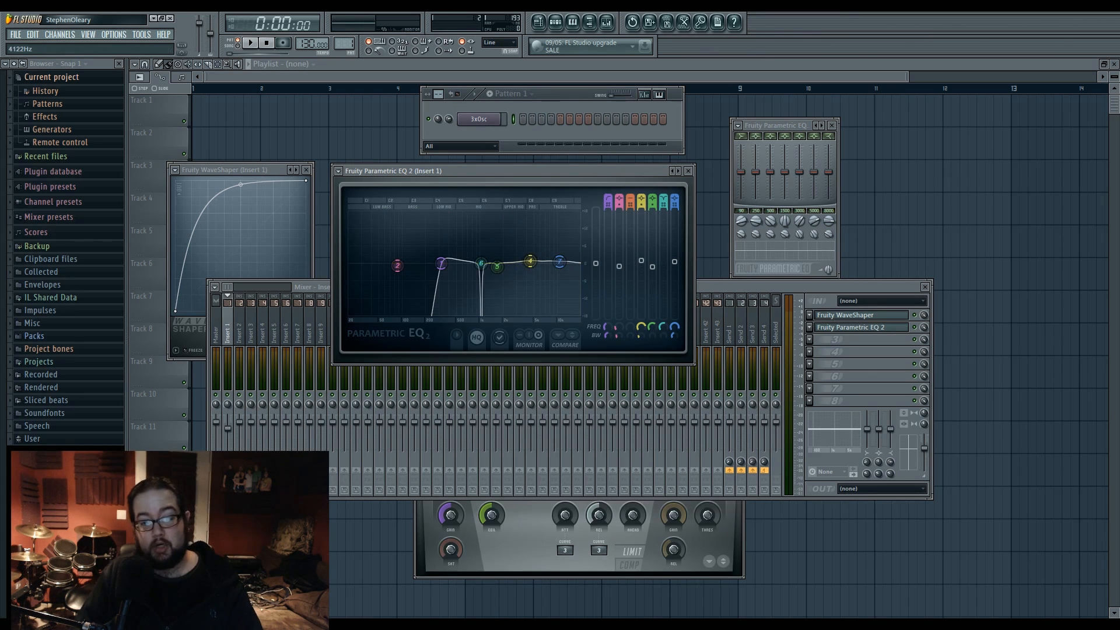
mouse_move(529, 261)
mouse_down()
mouse_move(458, 303)
mouse_move(467, 313)
mouse_move(534, 251)
mouse_up()
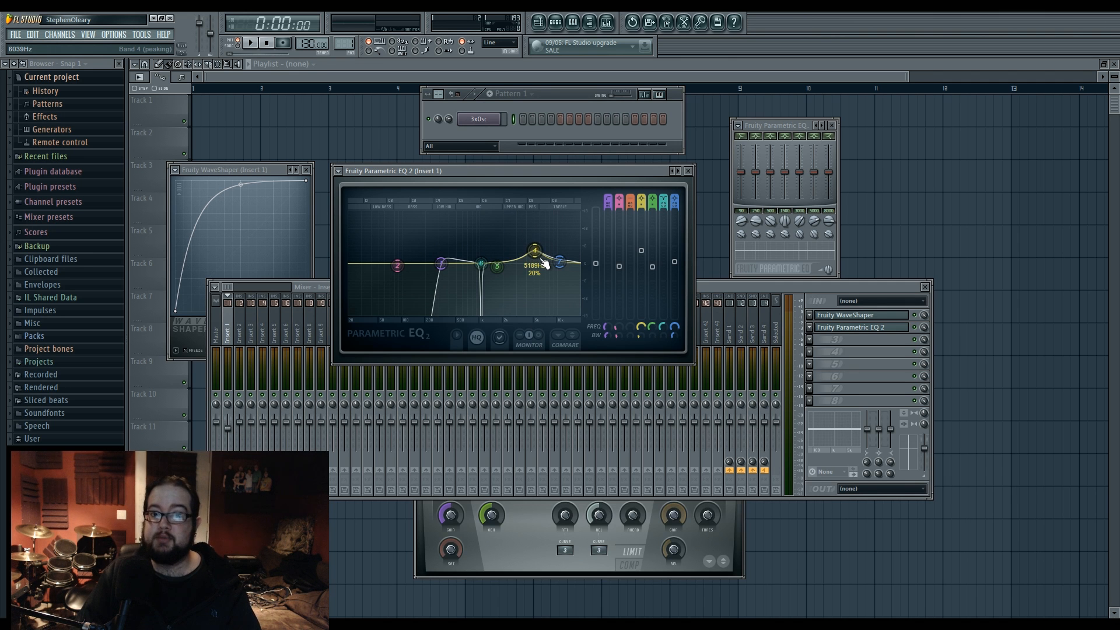
mouse_move(544, 264)
mouse_down()
mouse_move(558, 261)
mouse_move(412, 310)
mouse_move(487, 239)
mouse_move(480, 288)
mouse_move(569, 243)
mouse_move(499, 231)
mouse_move(534, 264)
mouse_up()
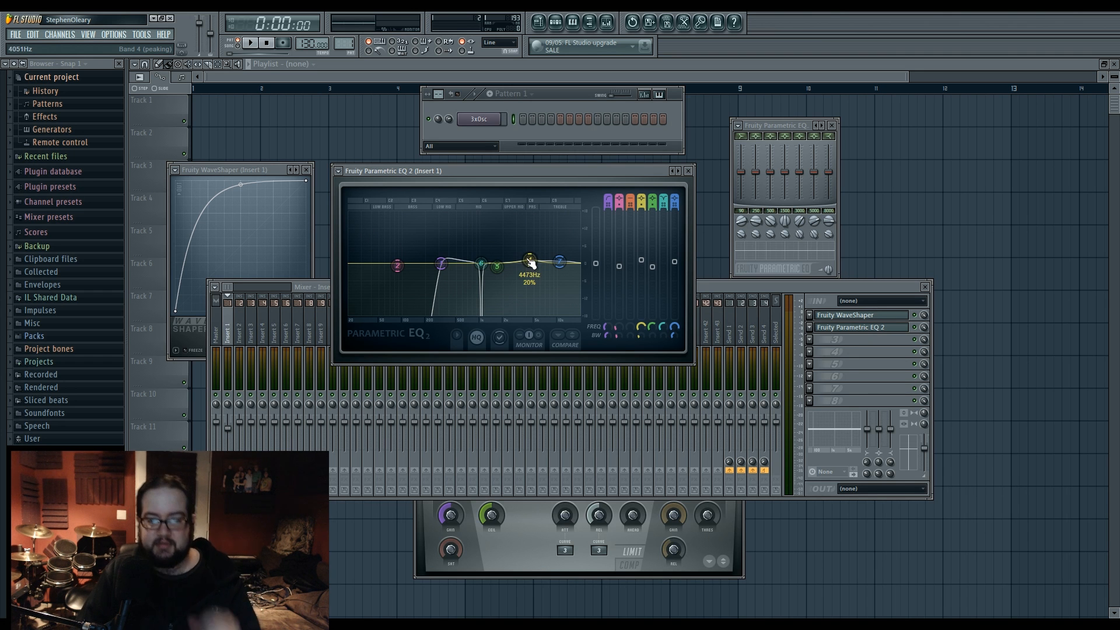
Switch the spectrum monitor to output, off and back to output, and move the EQ window slightly down
click(541, 338)
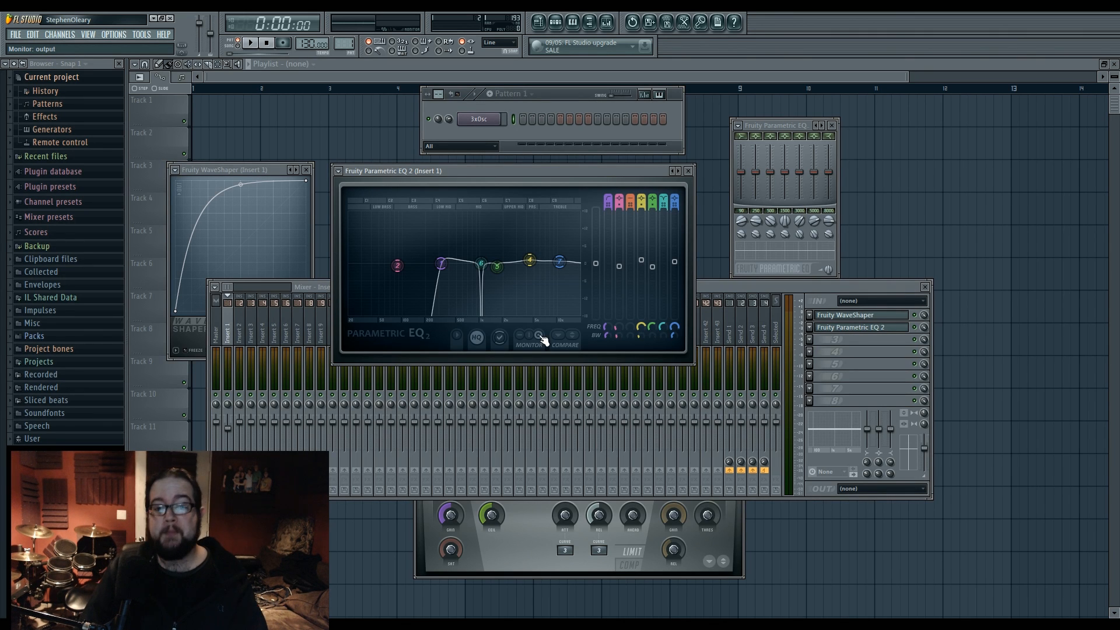
click(524, 338)
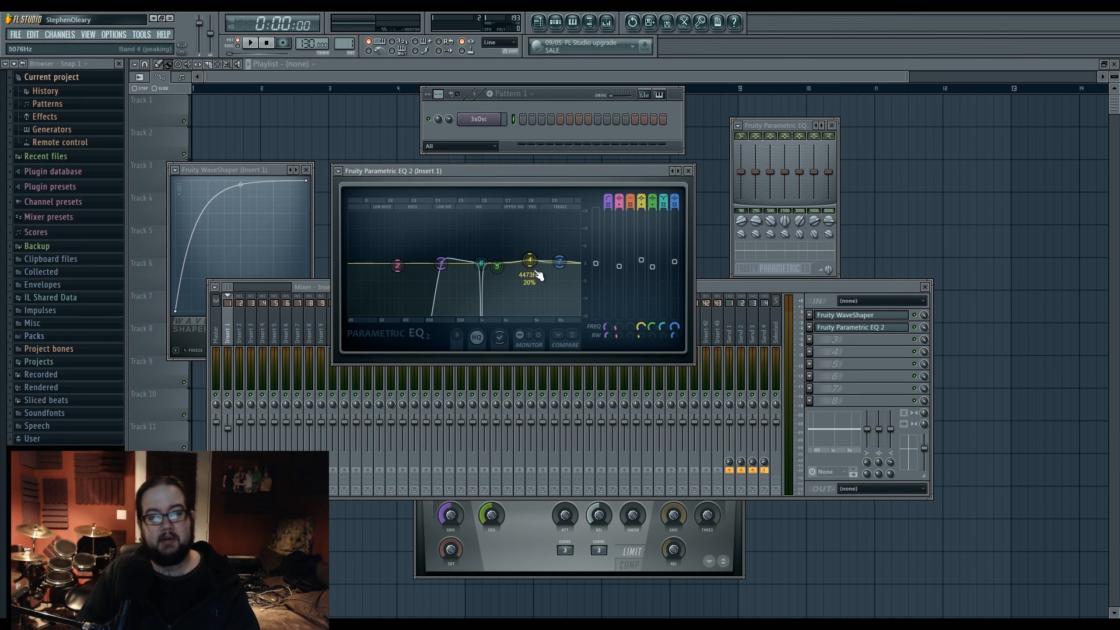
mouse_move(529, 259)
mouse_down()
mouse_move(521, 300)
mouse_move(575, 234)
mouse_move(371, 246)
mouse_move(527, 283)
mouse_move(532, 250)
mouse_move(530, 261)
mouse_up()
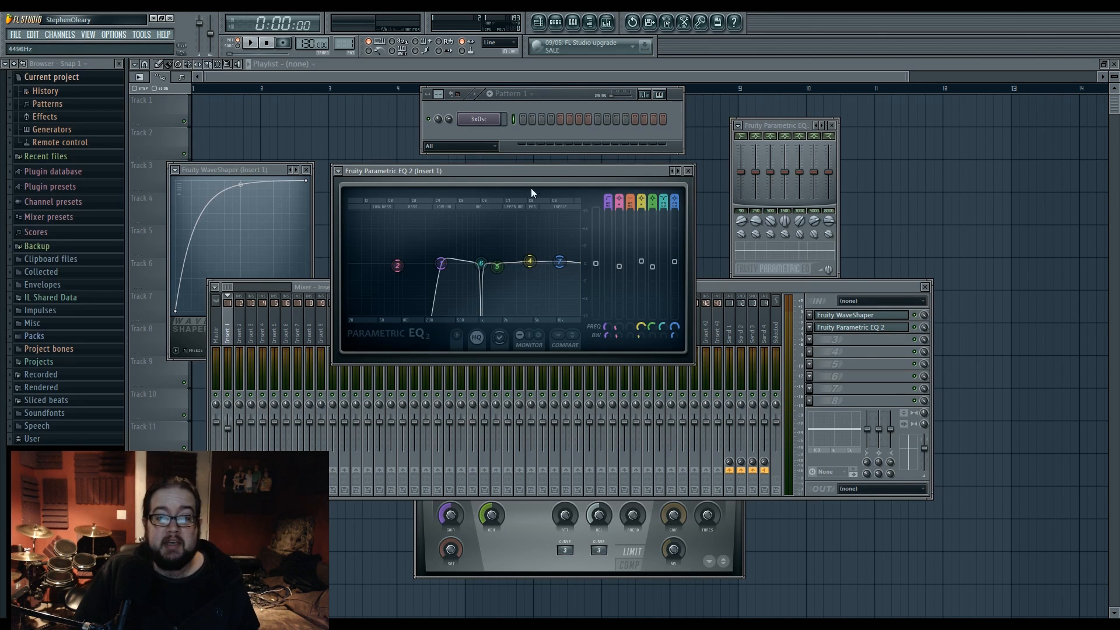
mouse_move(536, 170)
mouse_down()
mouse_move(681, 205)
mouse_move(529, 191)
mouse_up()
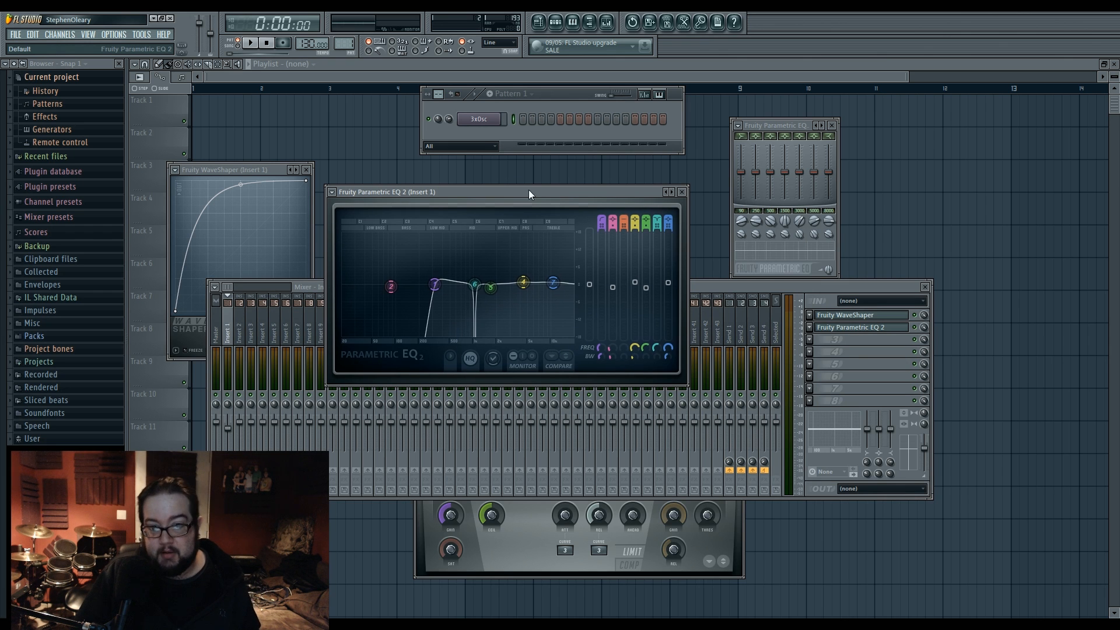
click(533, 356)
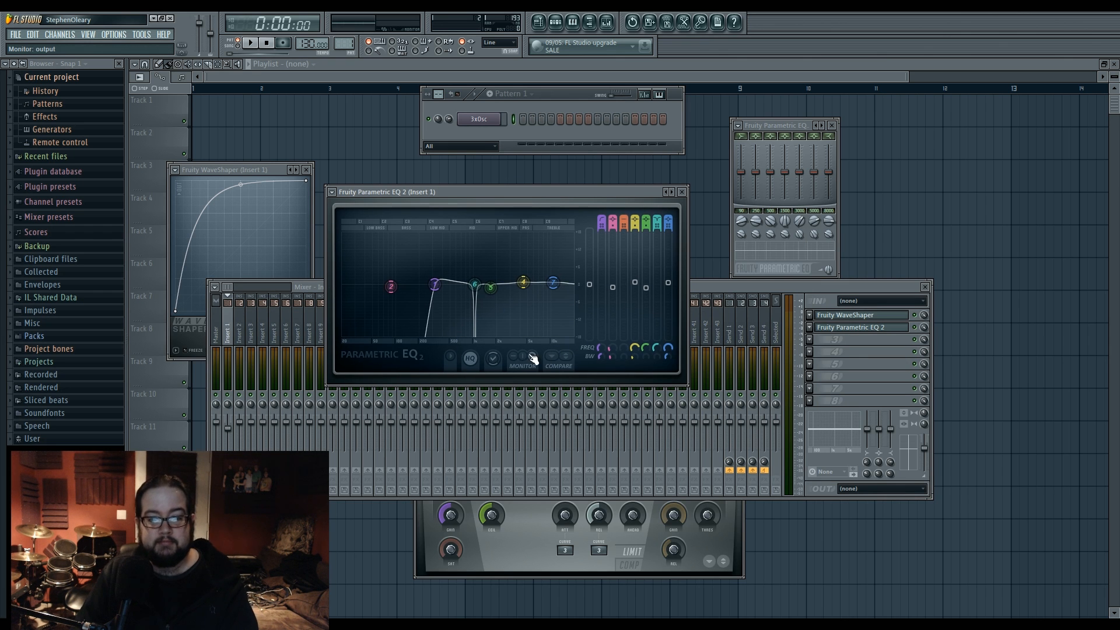
Flip repeatedly between the current EQ settings and the spare state to compare both curves, ending on the current one
click(565, 365)
click(568, 366)
click(569, 364)
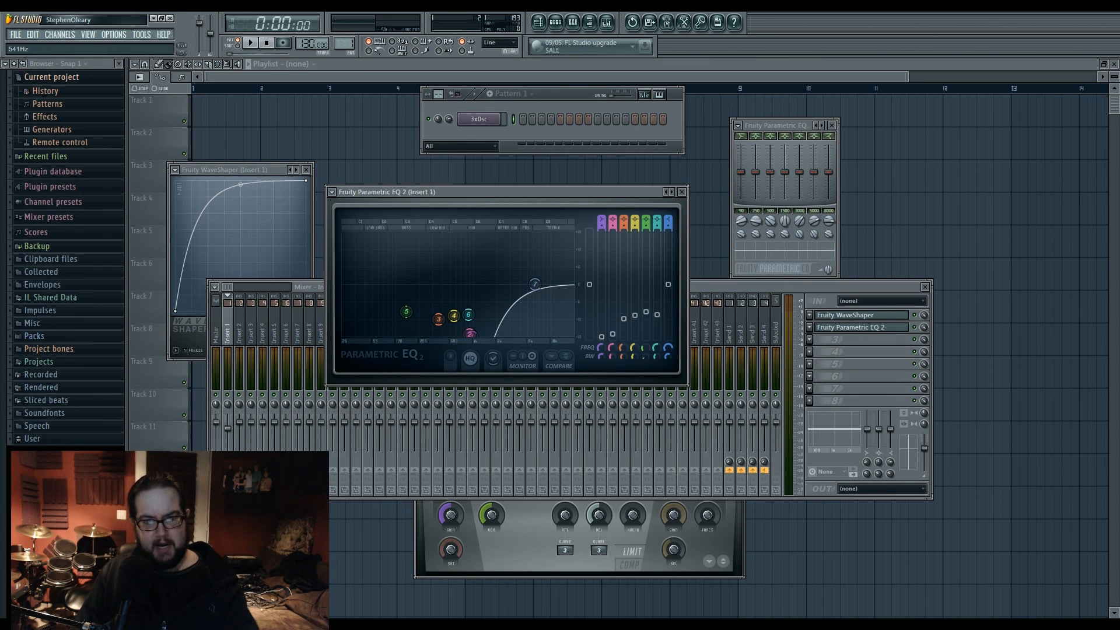
click(568, 362)
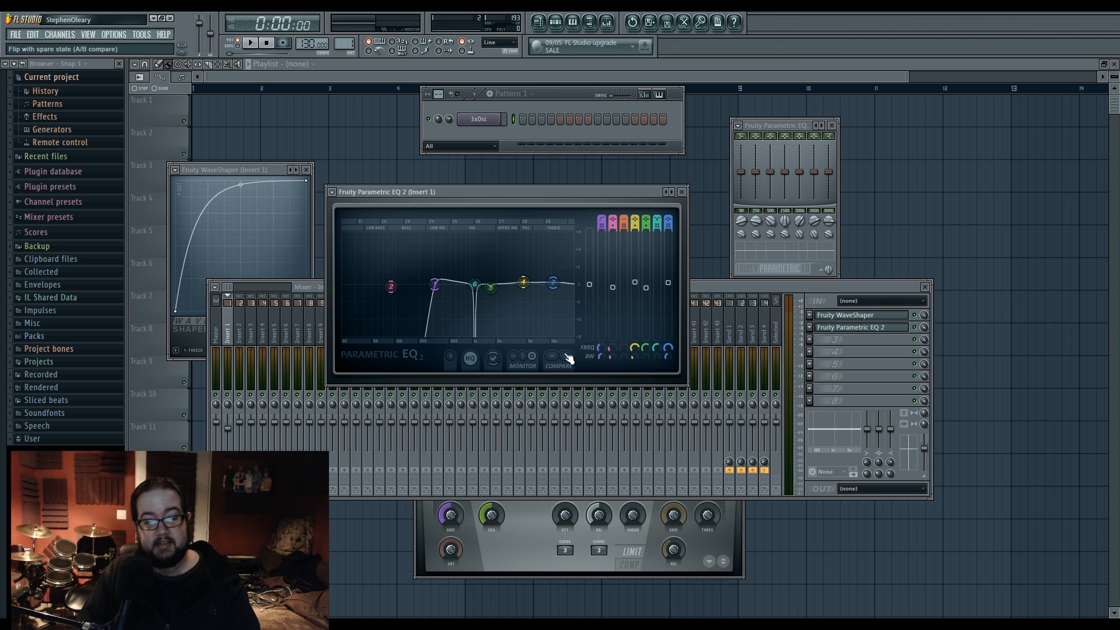
click(571, 361)
click(568, 362)
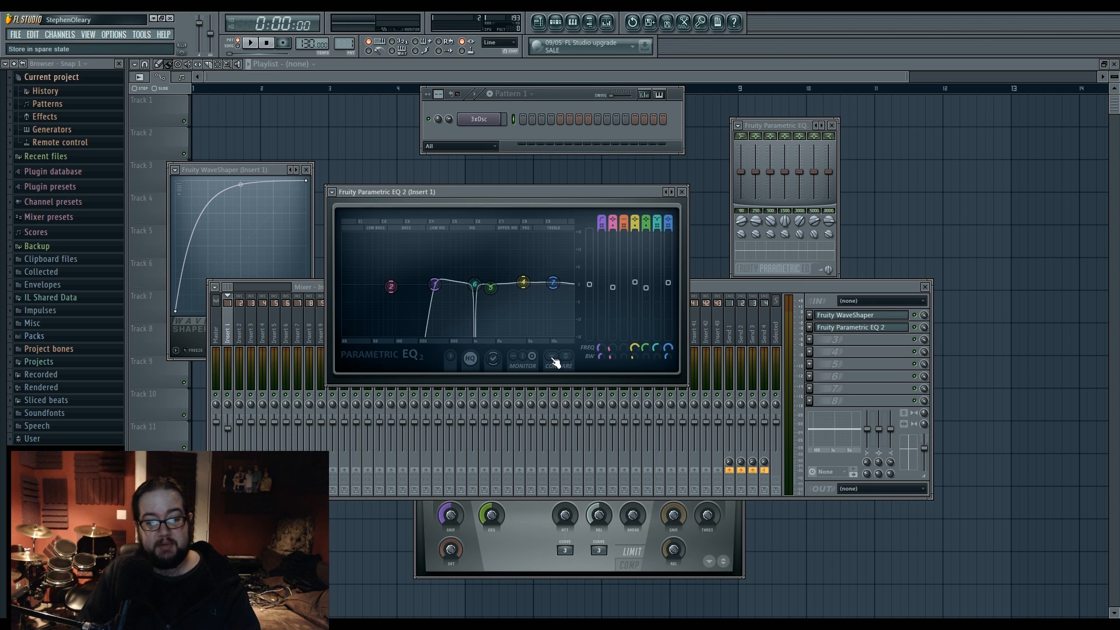
click(566, 362)
click(568, 362)
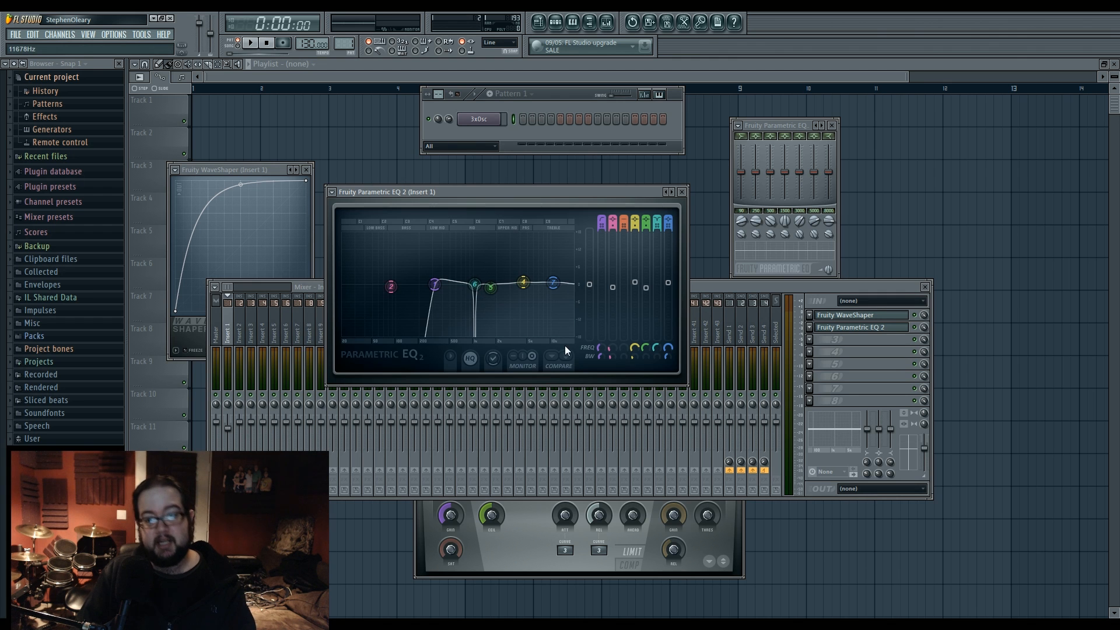
click(570, 359)
click(569, 359)
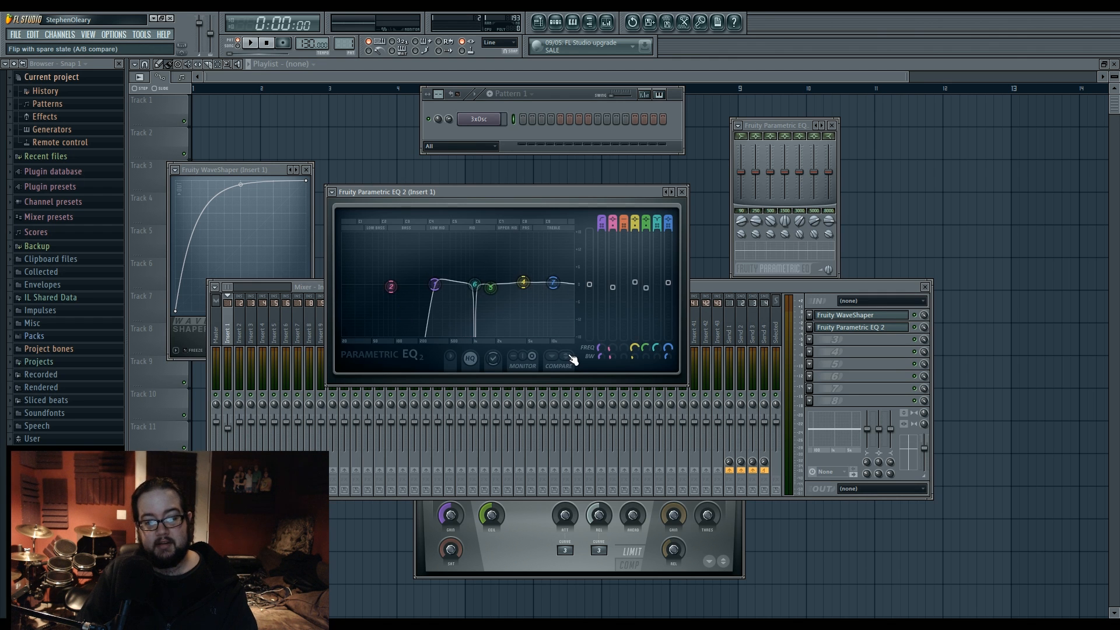
click(573, 358)
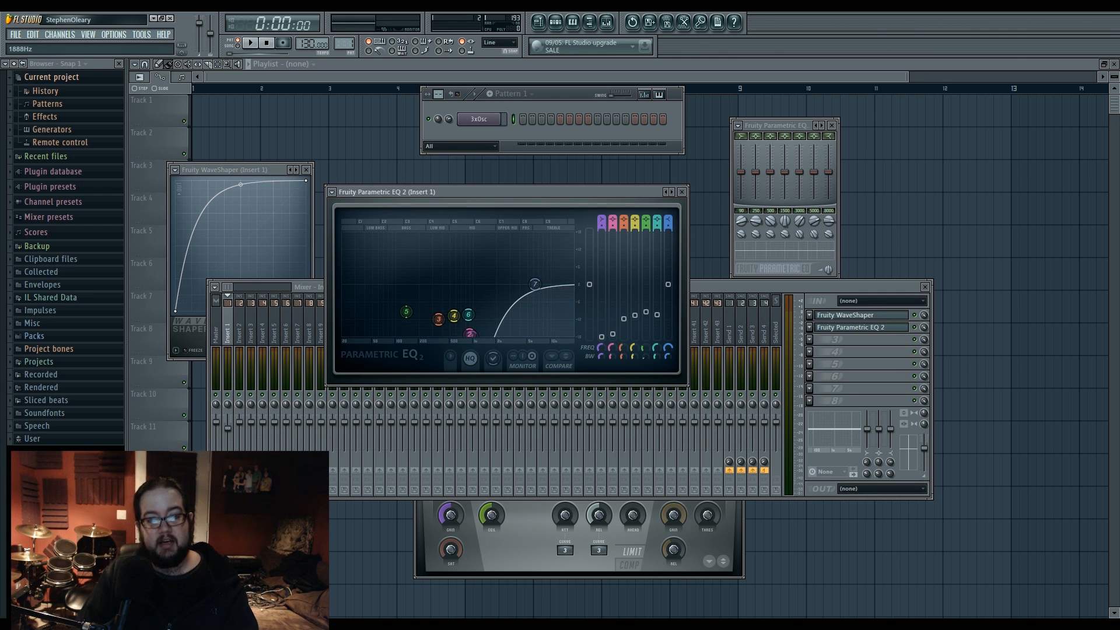
click(571, 357)
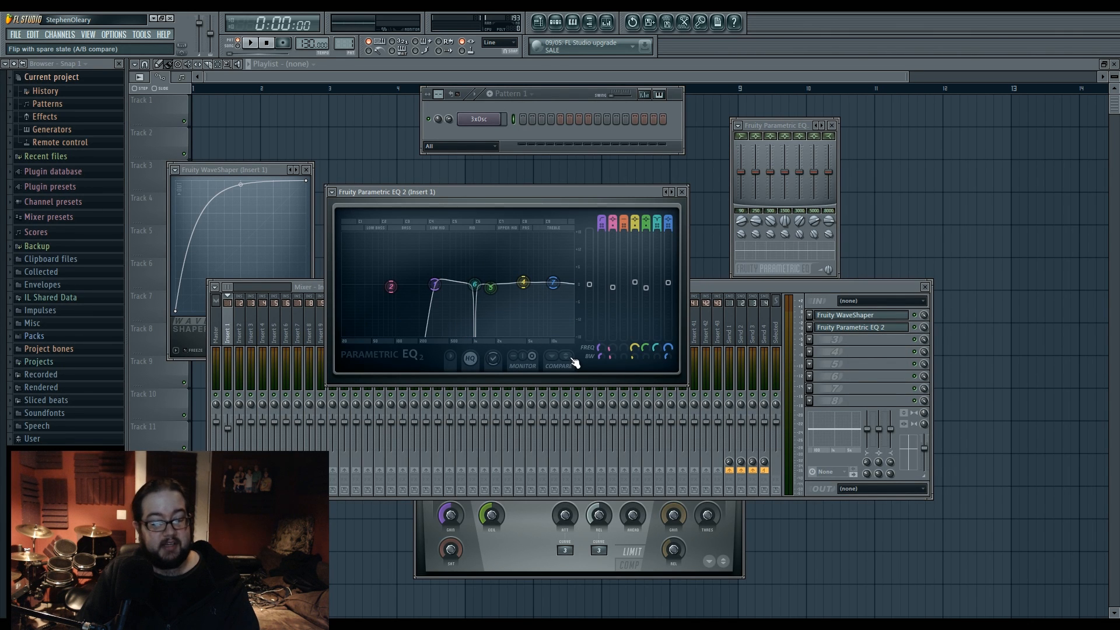
Load the Default preset in Fruity Parametric EQ 2 and raise band 4 into a boost at a slightly higher frequency
click(330, 192)
mouse_move(376, 230)
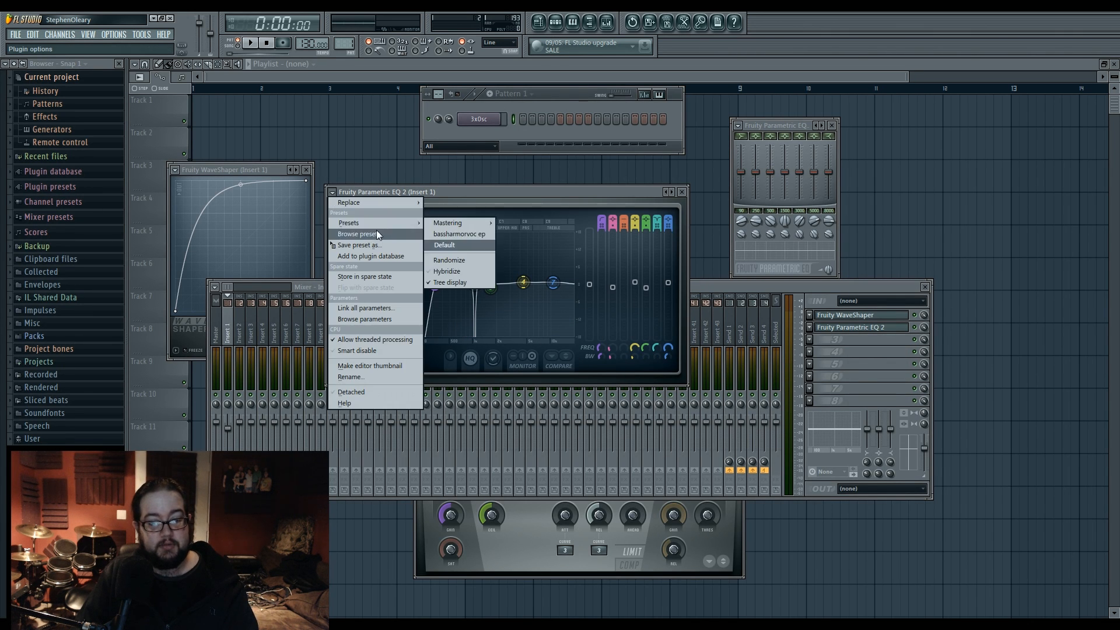
click(471, 231)
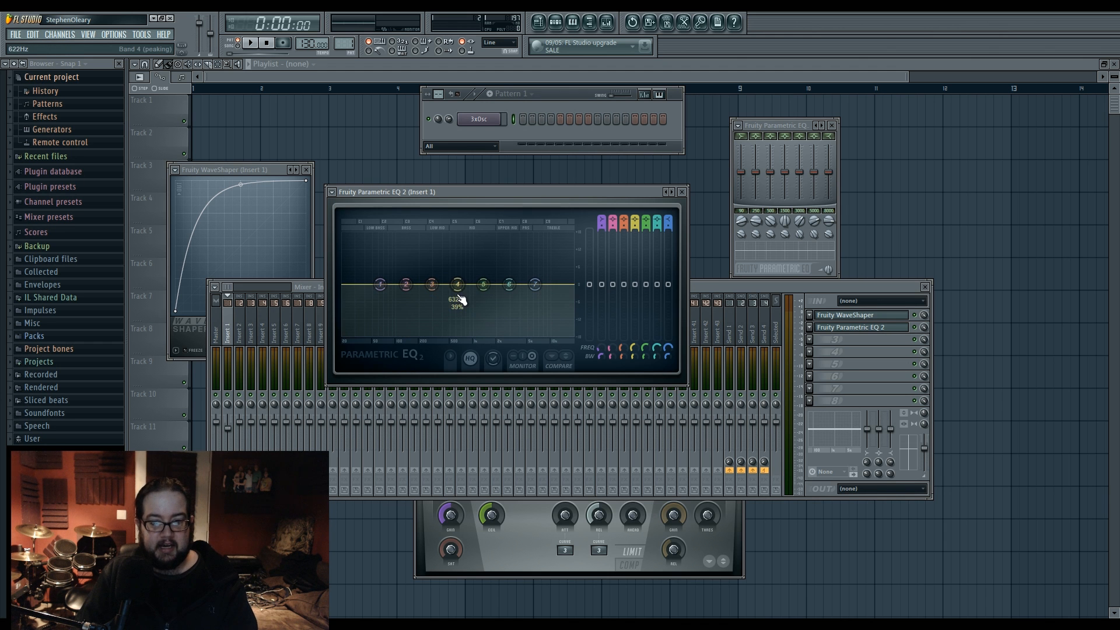
drag(457, 284, 476, 257)
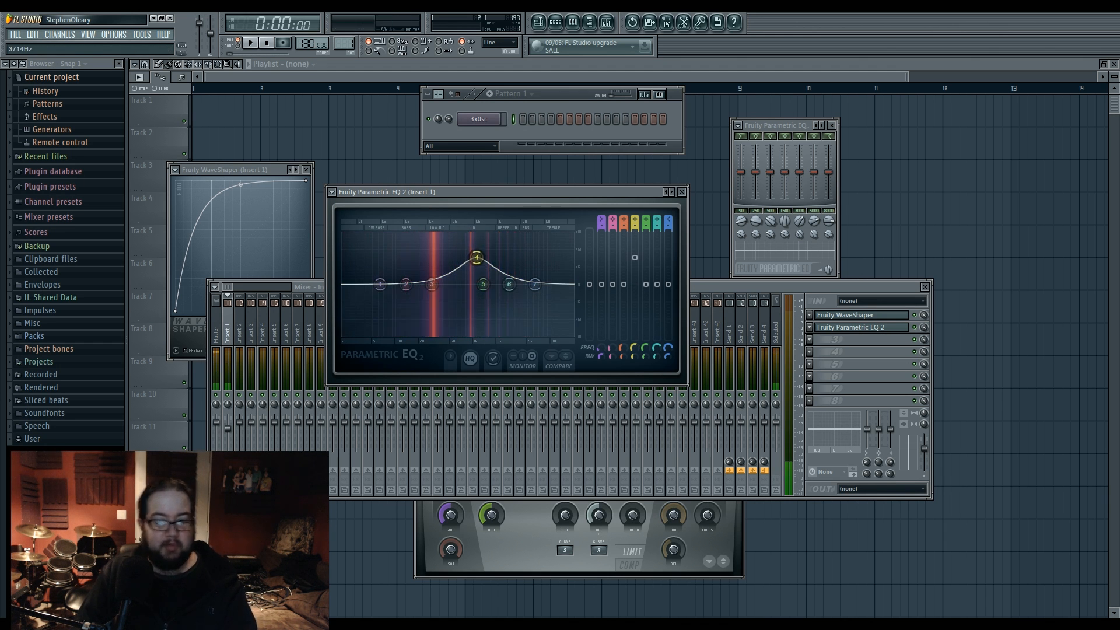
Flip to the spare state, pull band 4 down into a lower-frequency cut, and flip back and forth to compare both curves
click(558, 358)
drag(459, 284, 415, 320)
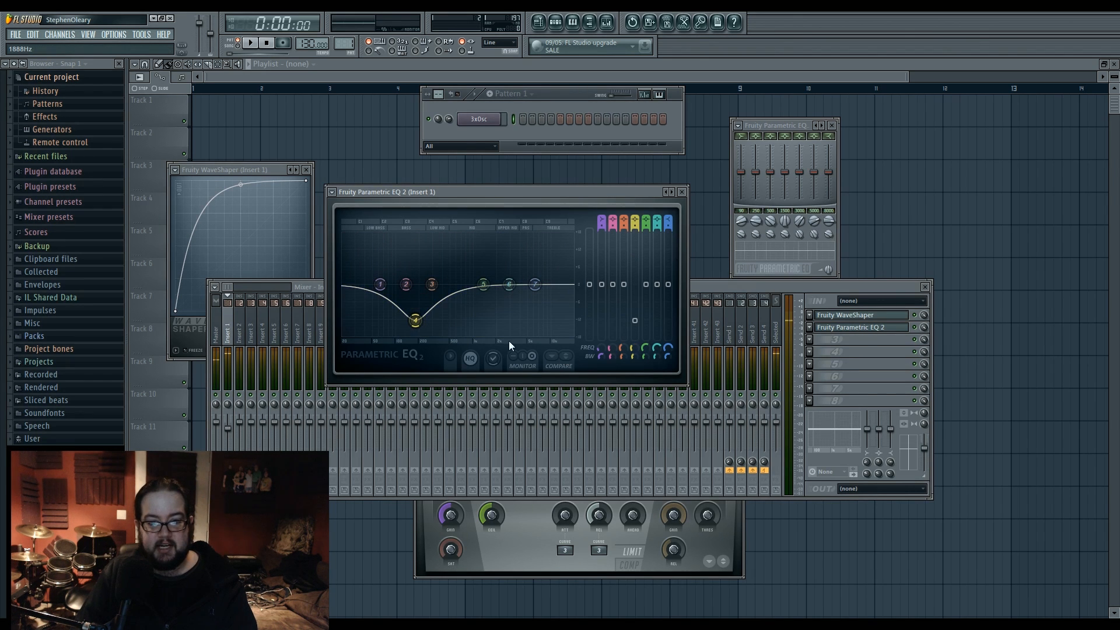
click(566, 357)
click(567, 358)
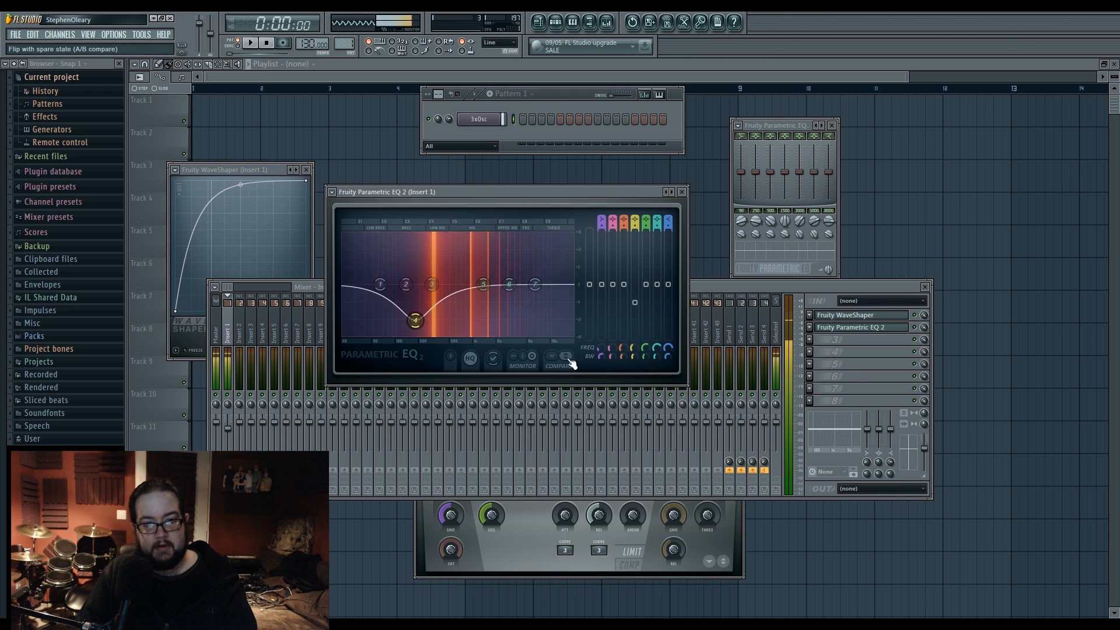
click(568, 361)
click(569, 361)
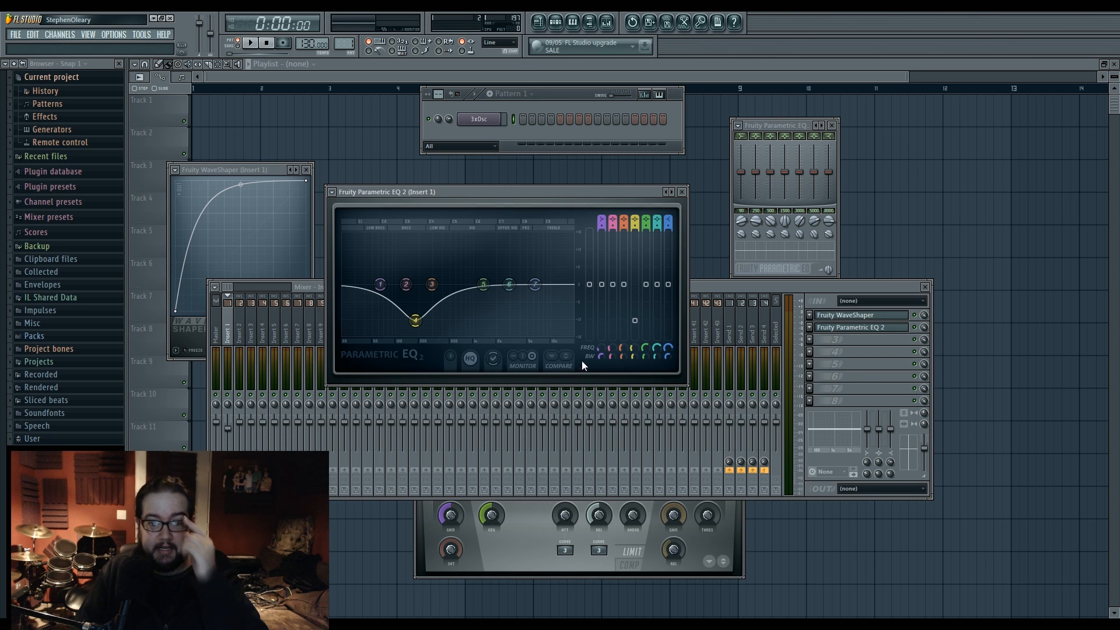
Toggle the Lock spare state option and flip repeatedly between the two EQ states
click(454, 355)
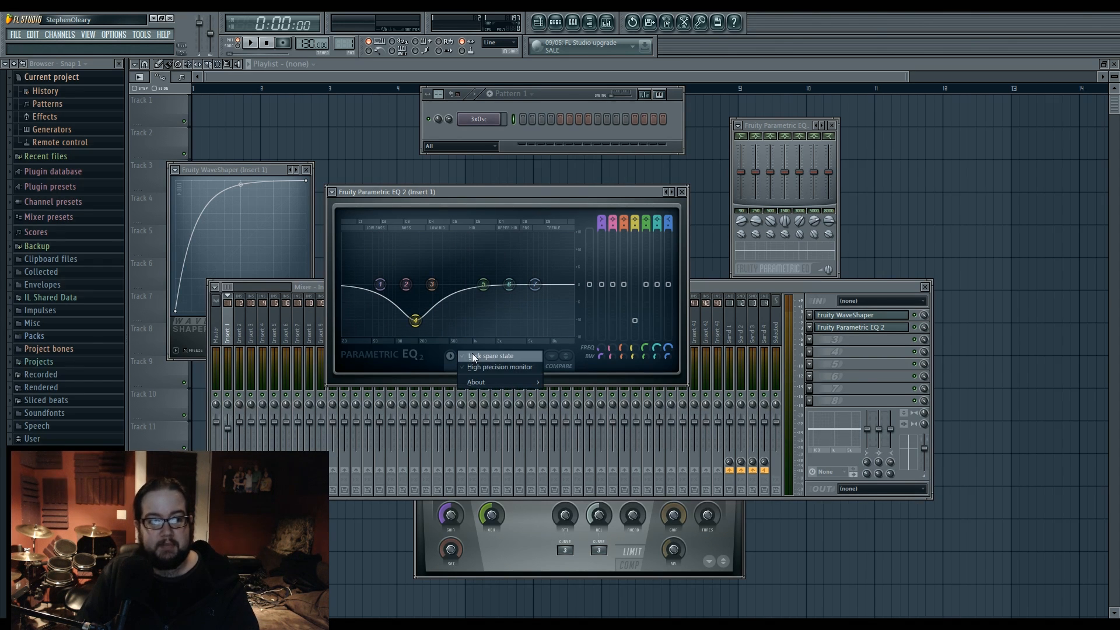
click(471, 354)
click(567, 358)
click(567, 358)
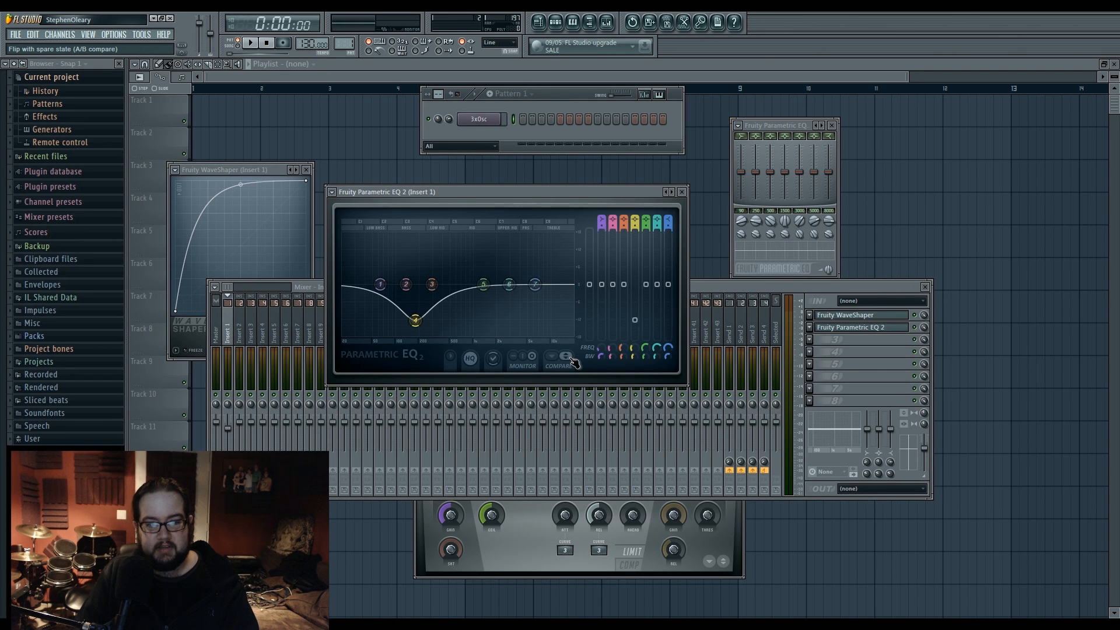
click(569, 358)
click(568, 359)
click(569, 360)
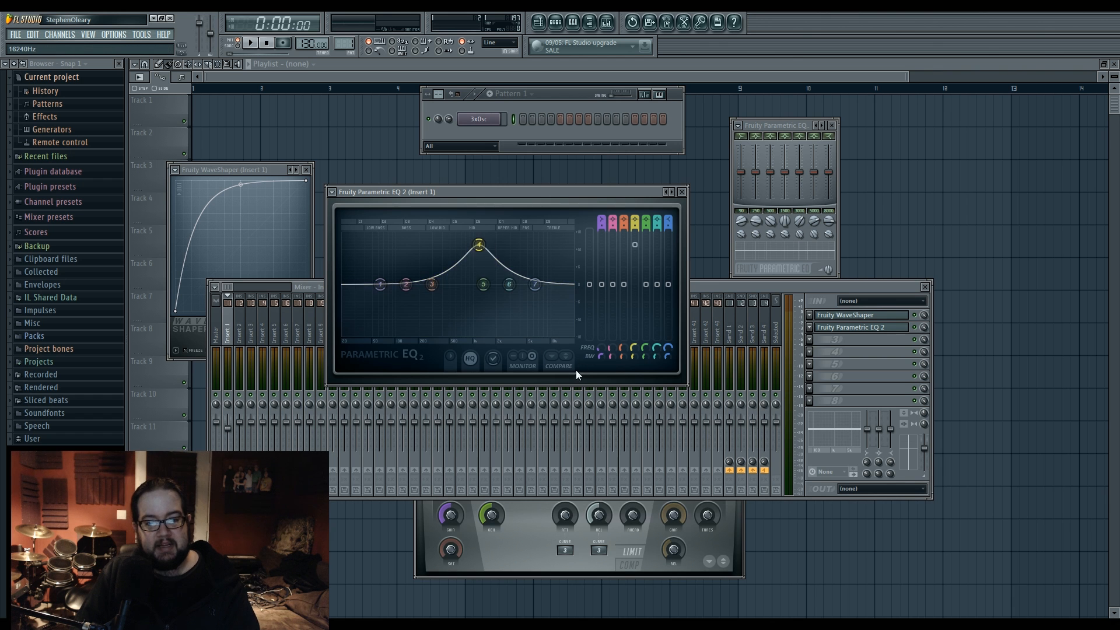
Flip between the EQ states a few more times, ending on the boosted curve, and bring band 4 back to nearly flat at about 754 Hz
click(569, 359)
click(569, 359)
click(569, 359)
click(569, 359)
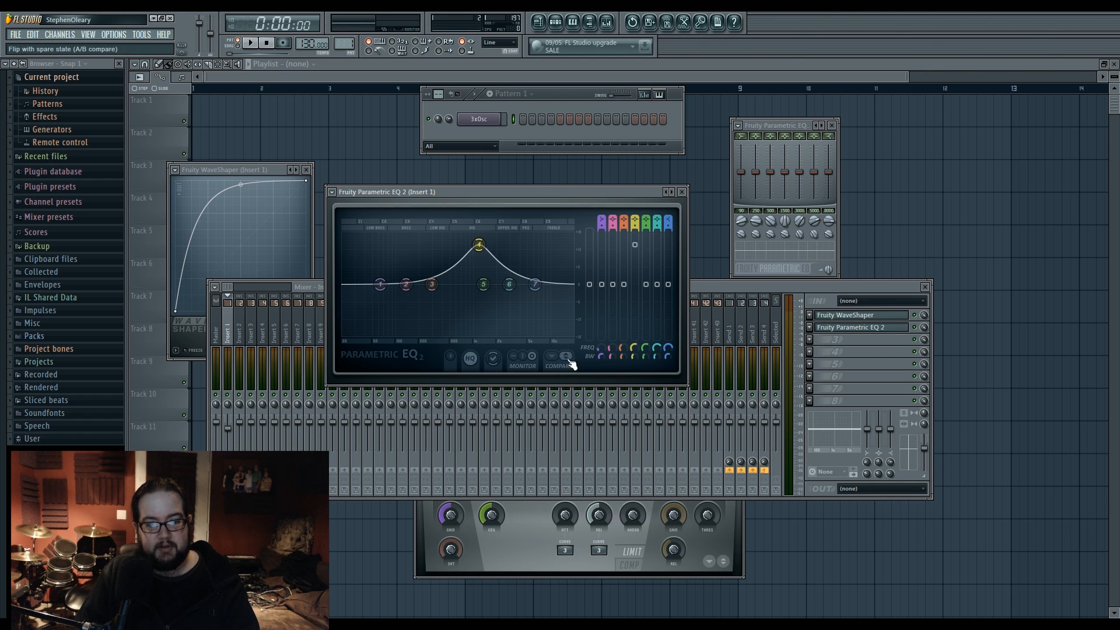
drag(479, 244, 468, 294)
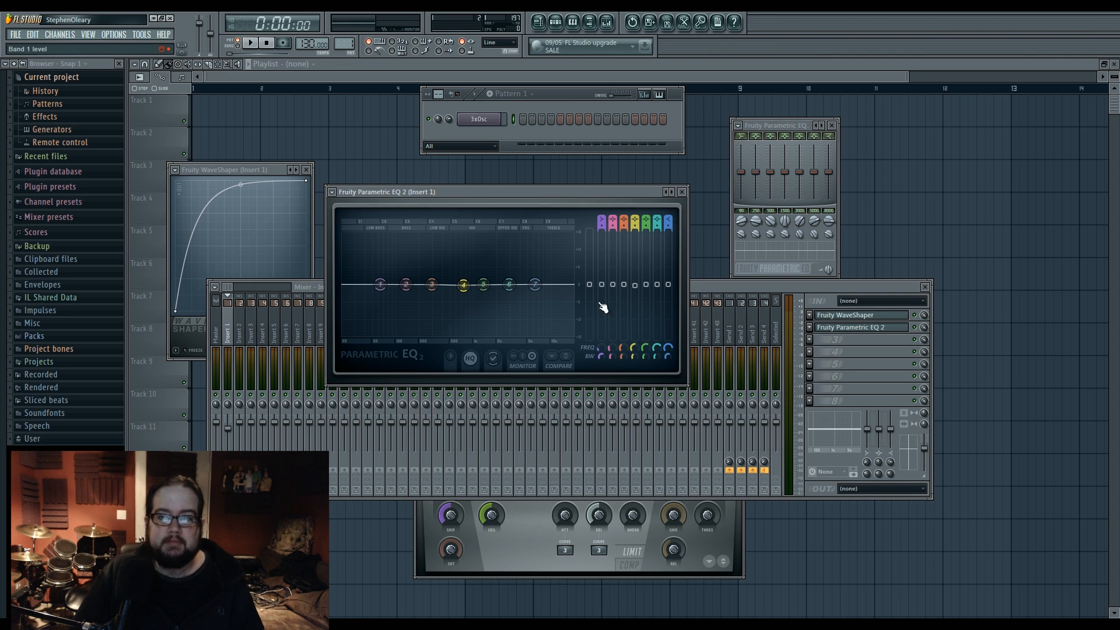
Shift the Fruity Parametric EQ window slightly, raise its band 4 level a little and lower that band's frequency
click(758, 132)
mouse_move(769, 125)
mouse_down()
mouse_move(758, 128)
mouse_move(769, 107)
mouse_move(761, 129)
mouse_up()
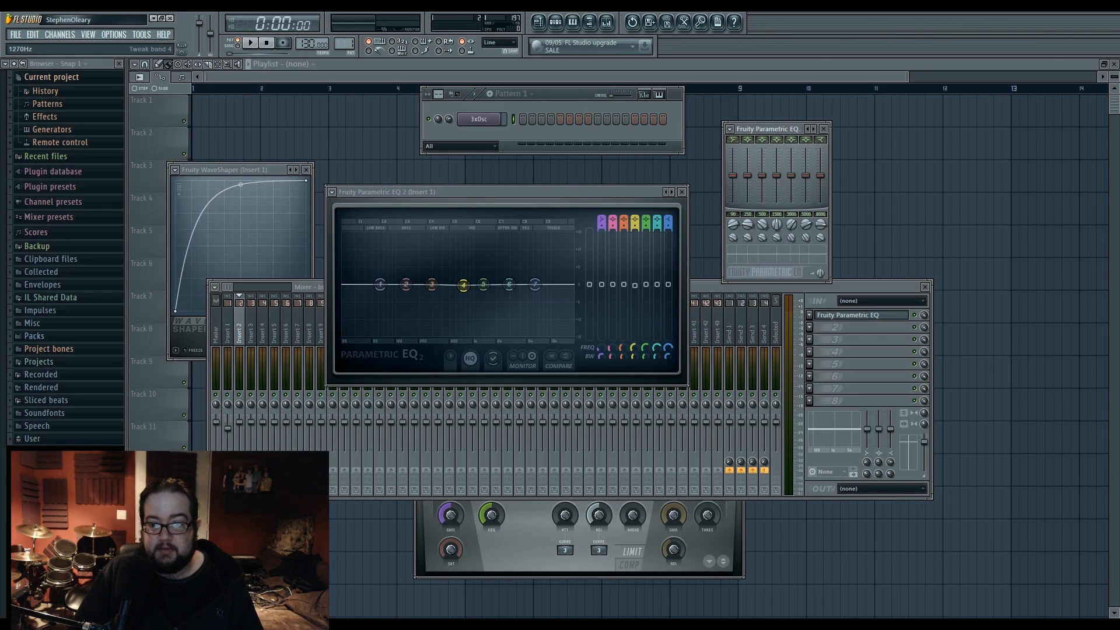
mouse_move(776, 176)
mouse_down()
mouse_move(777, 189)
mouse_move(776, 157)
mouse_up()
drag(776, 225, 757, 252)
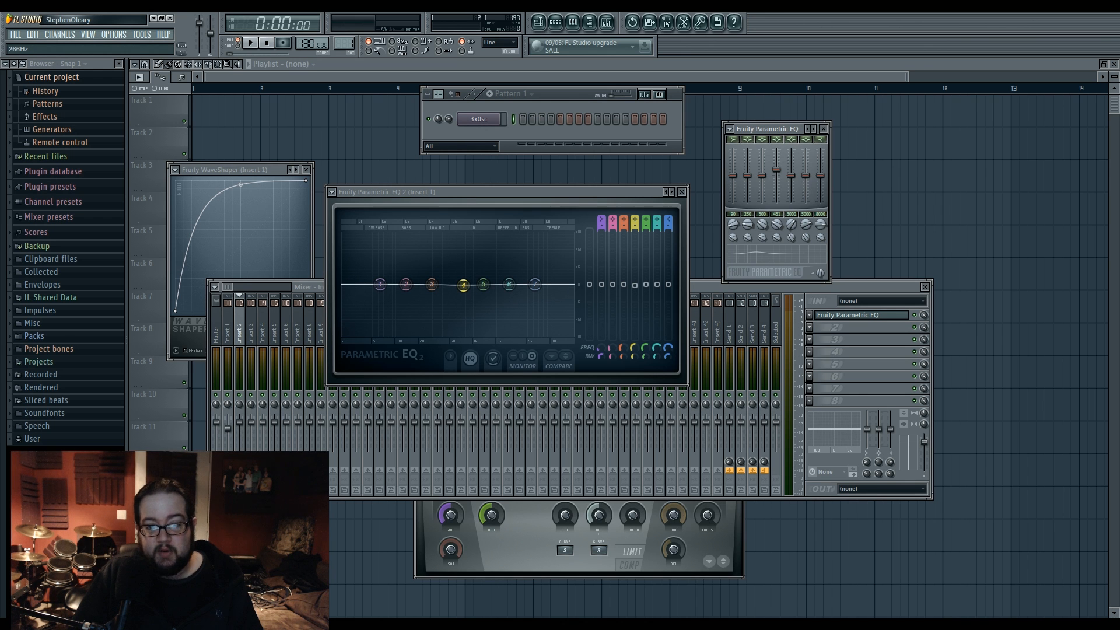
Pull bands 1 and 3 through 7 of Fruity Parametric EQ 2 down into cuts of varying depth, leaving band 2 flat
mouse_move(432, 284)
mouse_down()
mouse_move(434, 303)
mouse_move(473, 305)
mouse_move(443, 309)
mouse_move(429, 295)
mouse_up()
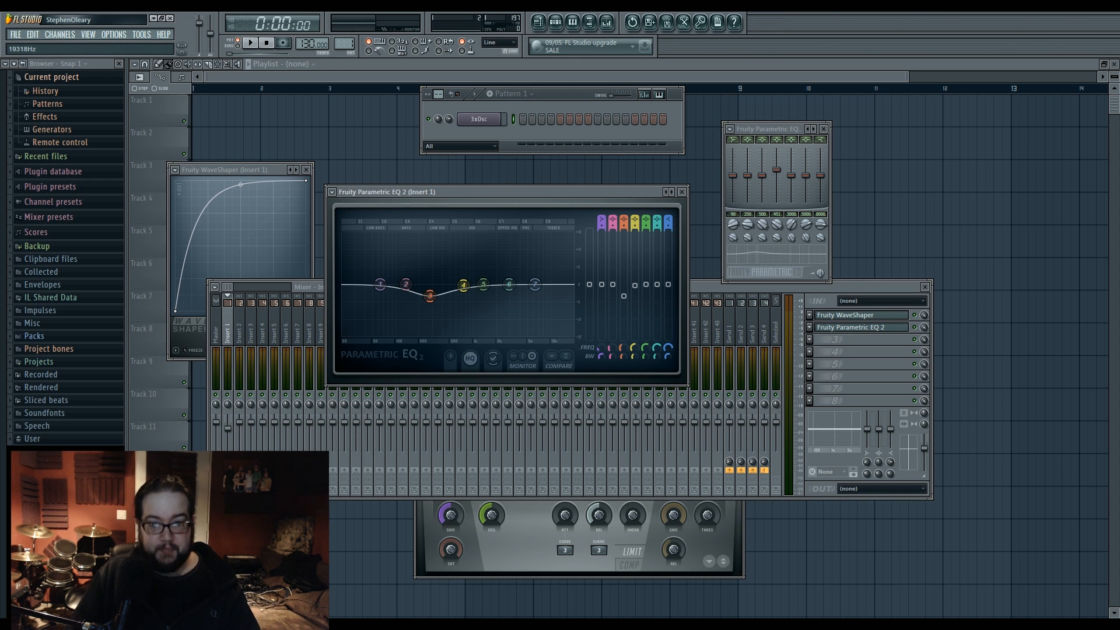
mouse_move(589, 285)
mouse_down()
mouse_move(590, 243)
mouse_move(590, 284)
mouse_up()
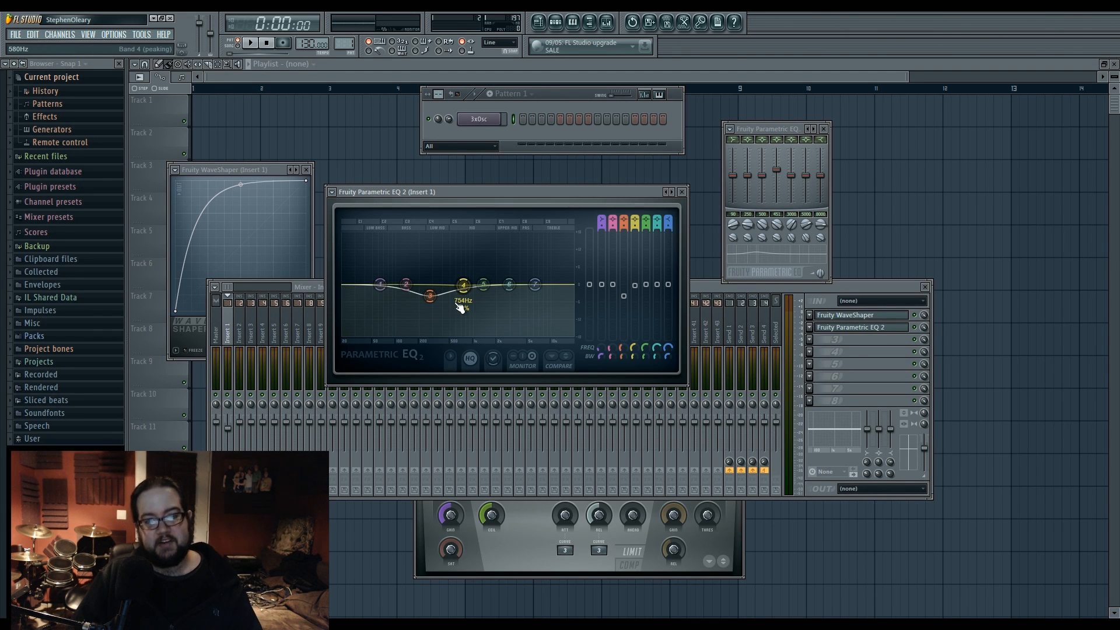
drag(380, 285, 438, 337)
drag(463, 285, 466, 325)
drag(484, 284, 509, 307)
drag(534, 284, 545, 336)
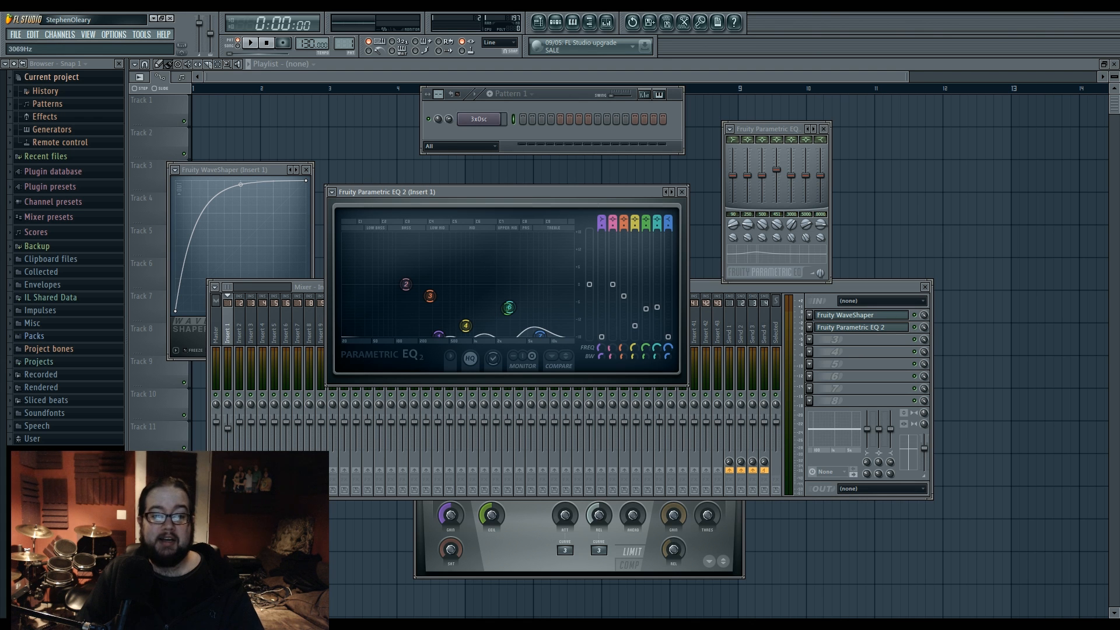
Raise the main level of Fruity Parametric EQ 2 to compensate for the band cuts
drag(589, 285, 589, 250)
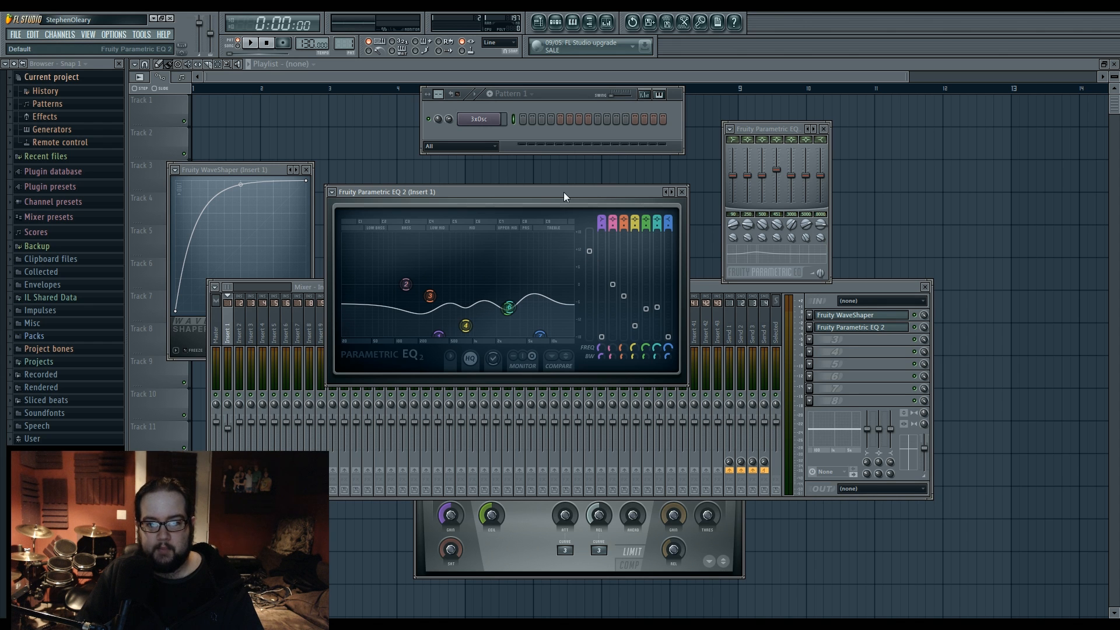
click(448, 355)
click(442, 355)
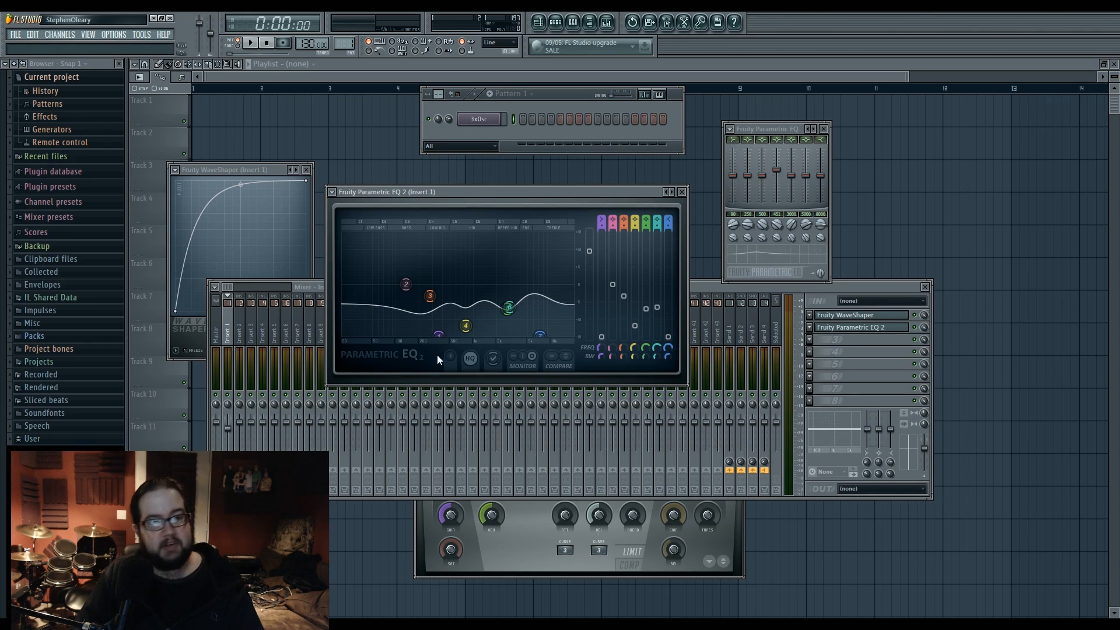